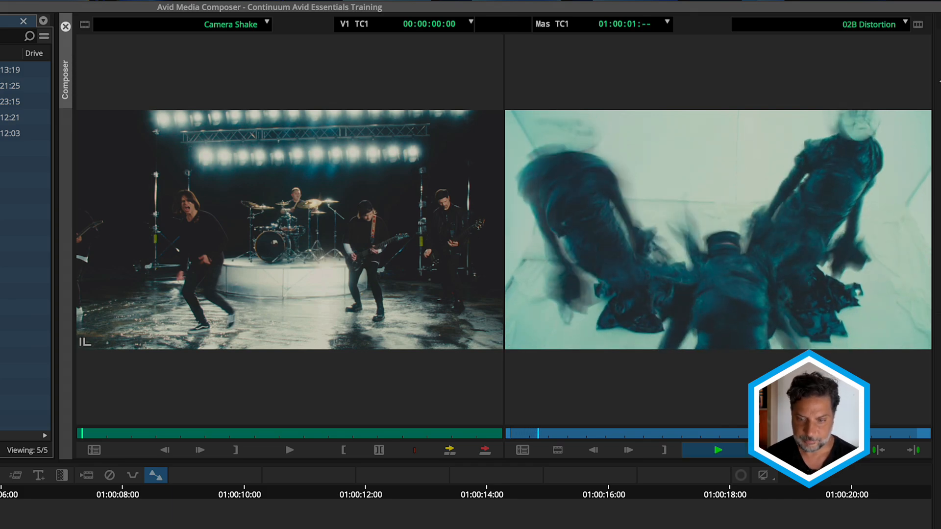
# - Stop playback and apply the BCC+Video Glitch filter from BCC Stylize to the Video Glitch clip on V1
pyautogui.press('space')
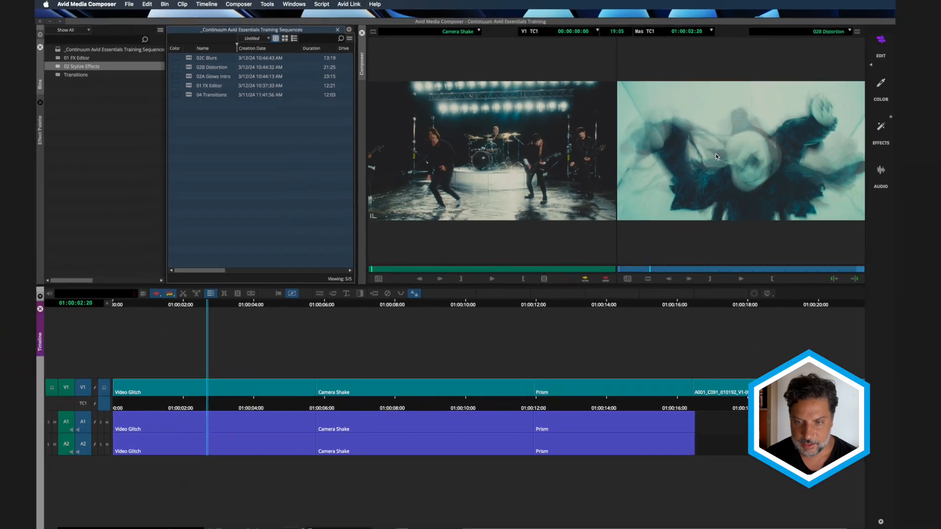
pyautogui.click(880, 131)
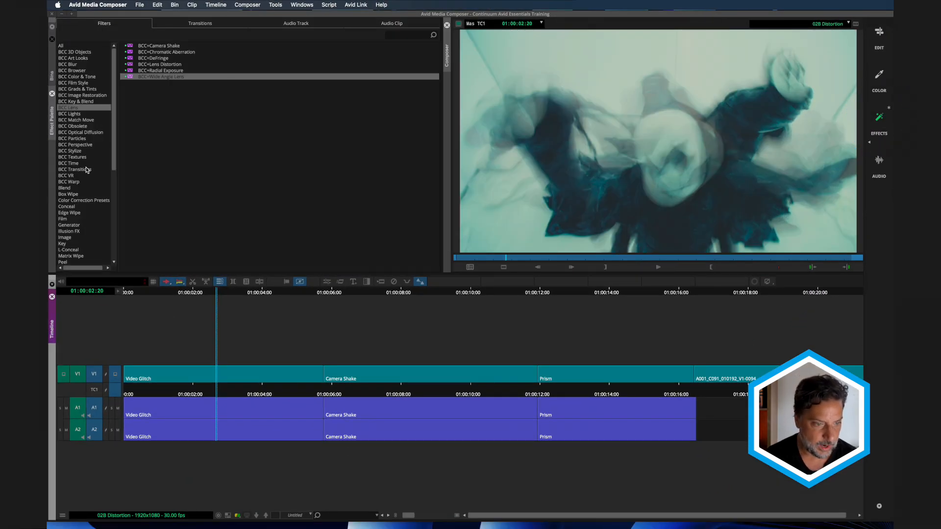
pyautogui.click(80, 152)
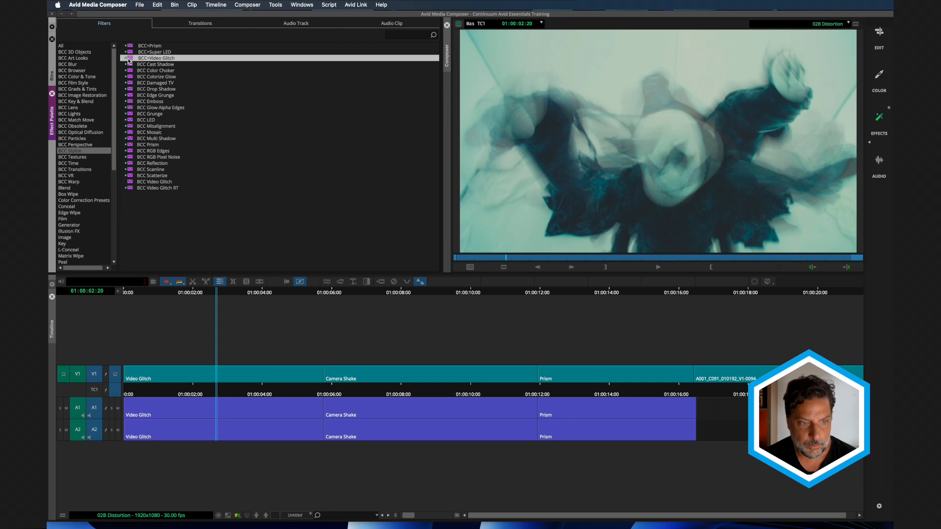
pyautogui.moveTo(129, 60); pyautogui.dragTo(196, 215)
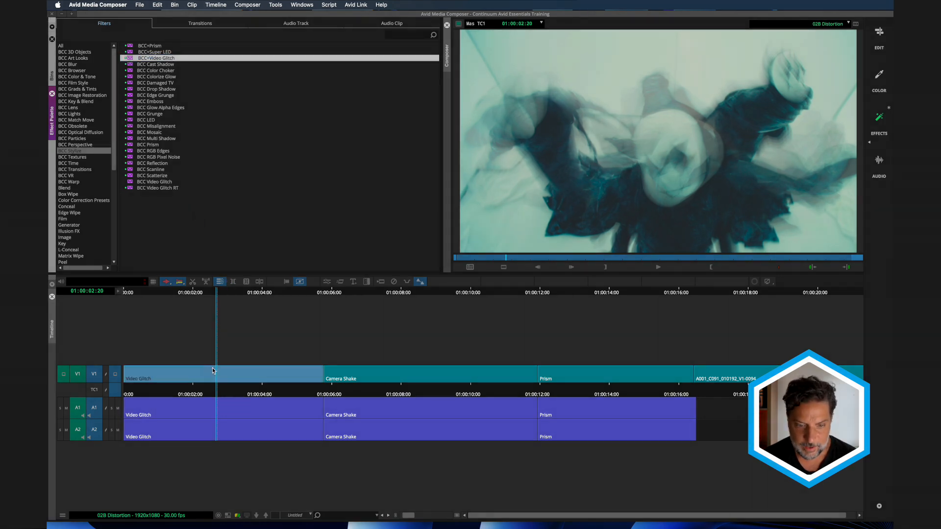
pyautogui.moveTo(213, 371); pyautogui.dragTo(214, 372)
# - Play the sequence from its start to preview the glitch on the first clip, then stop
pyautogui.click(134, 297)
pyautogui.press('space')
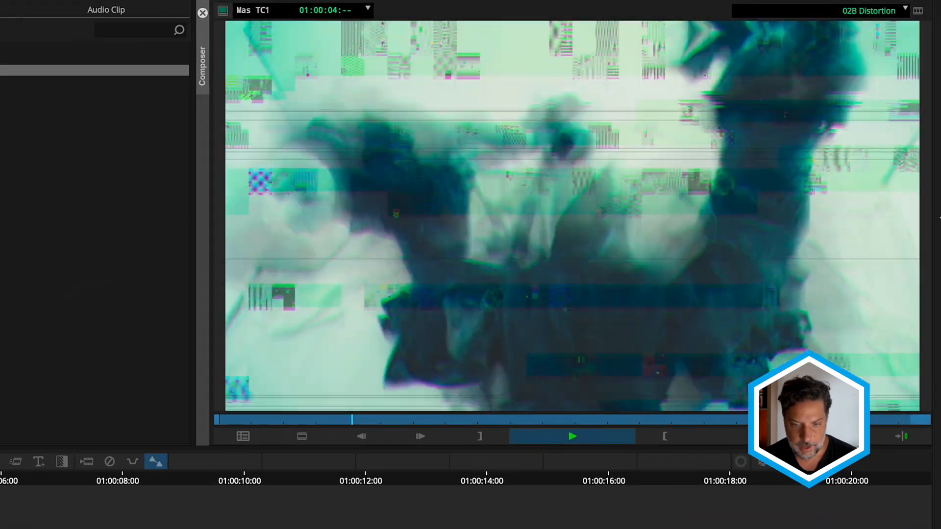
pyautogui.press('space')
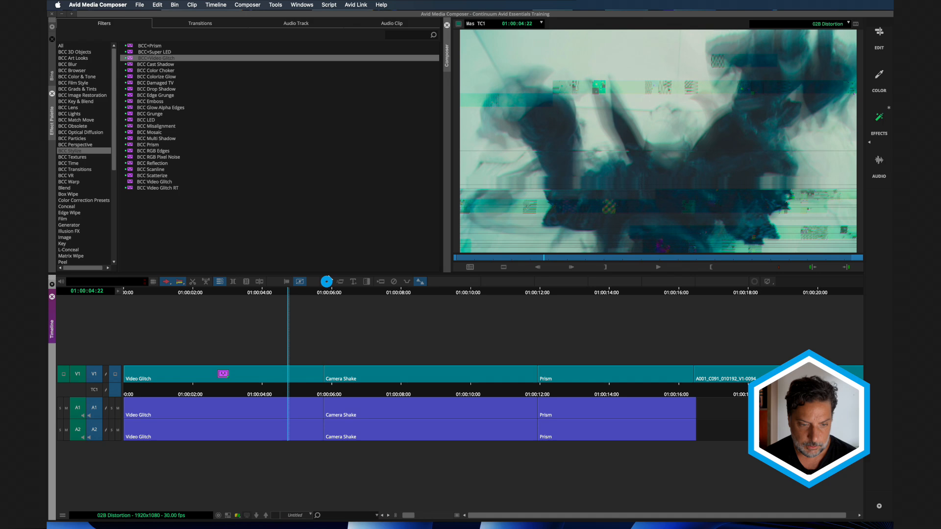
# - Show the clip's BCC+Video Glitch settings with more width and launch its FX Editor
pyautogui.click(327, 281)
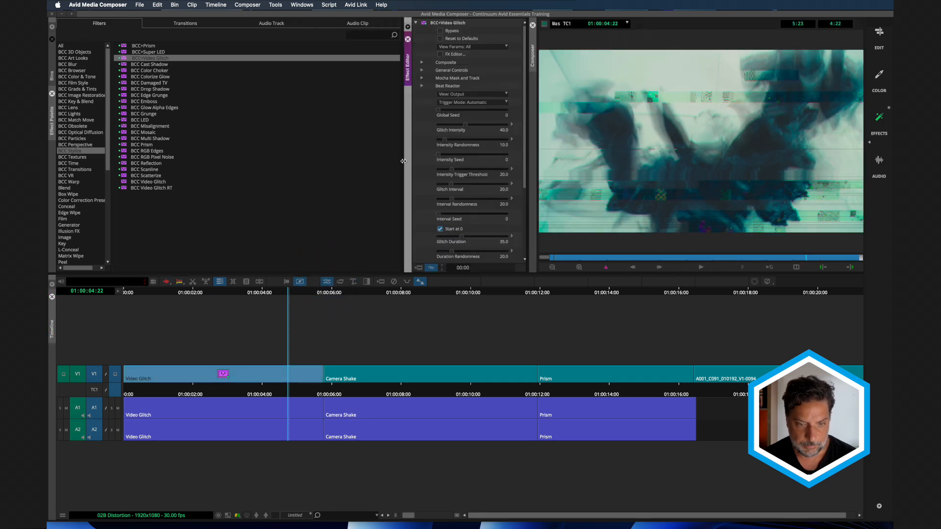
pyautogui.moveTo(403, 160); pyautogui.dragTo(333, 148)
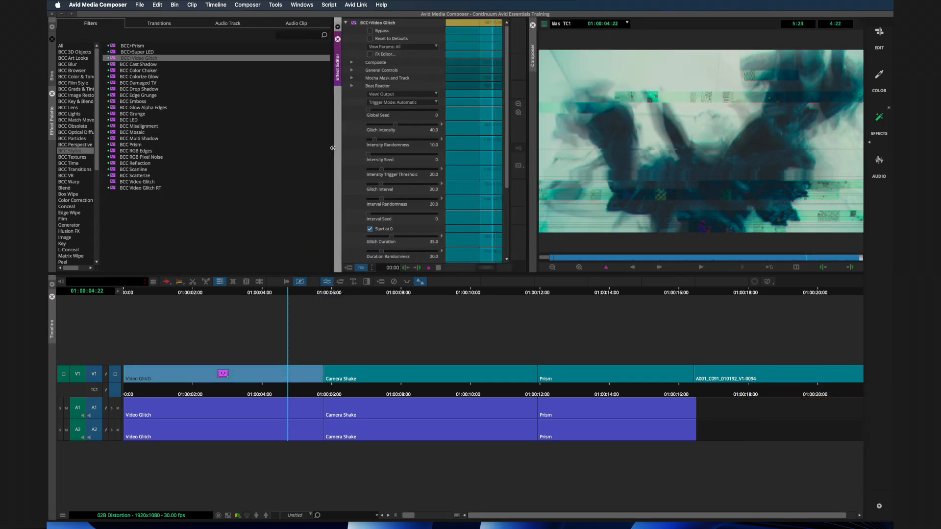
pyautogui.click(378, 54)
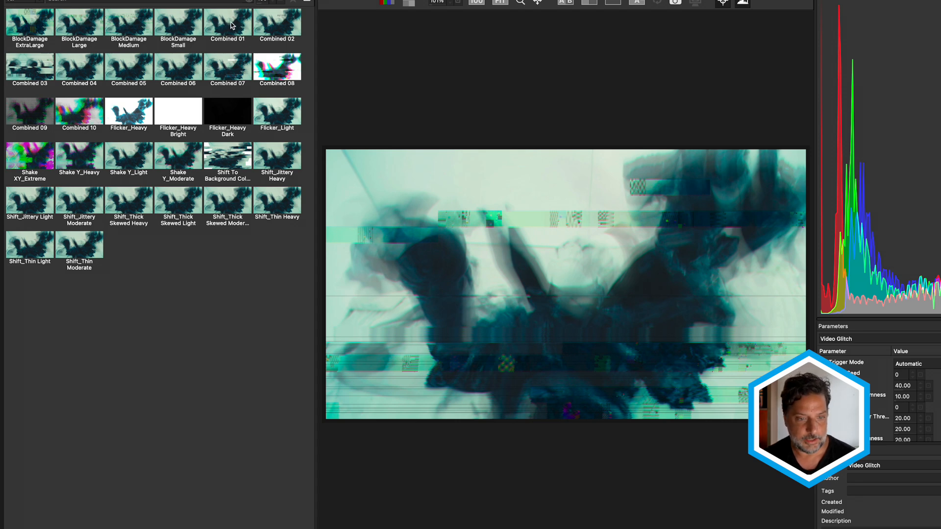
# - Audition the Combined 01, Shake Y_Light and Shift To Background Color glitch presets on the clip
pyautogui.click(232, 25)
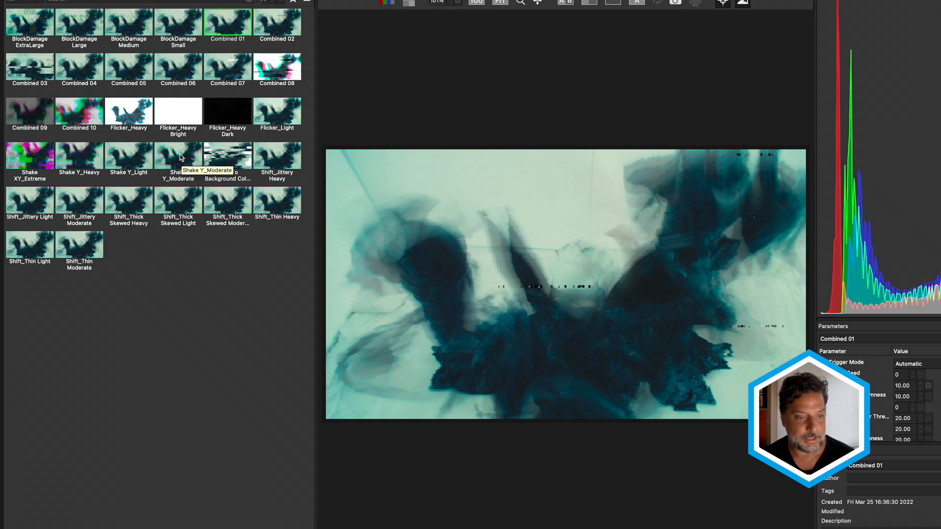
pyautogui.click(124, 158)
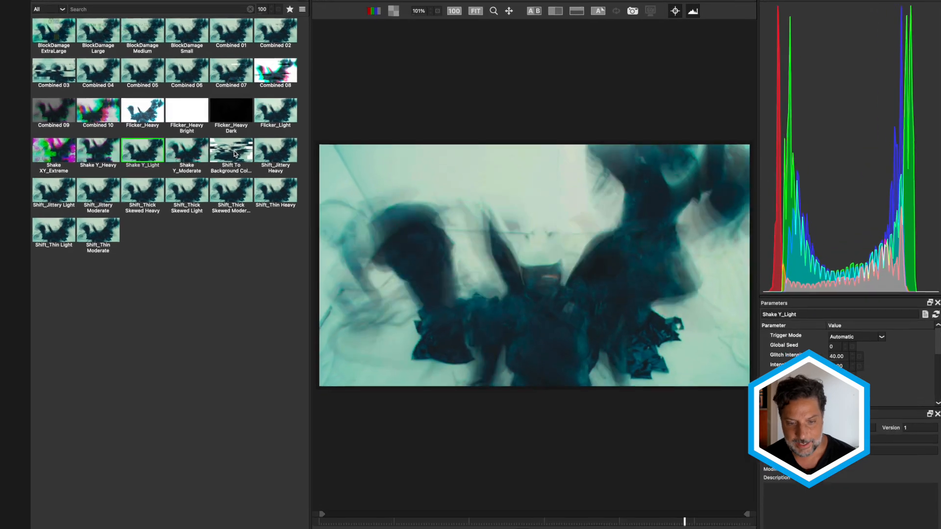
pyautogui.click(237, 150)
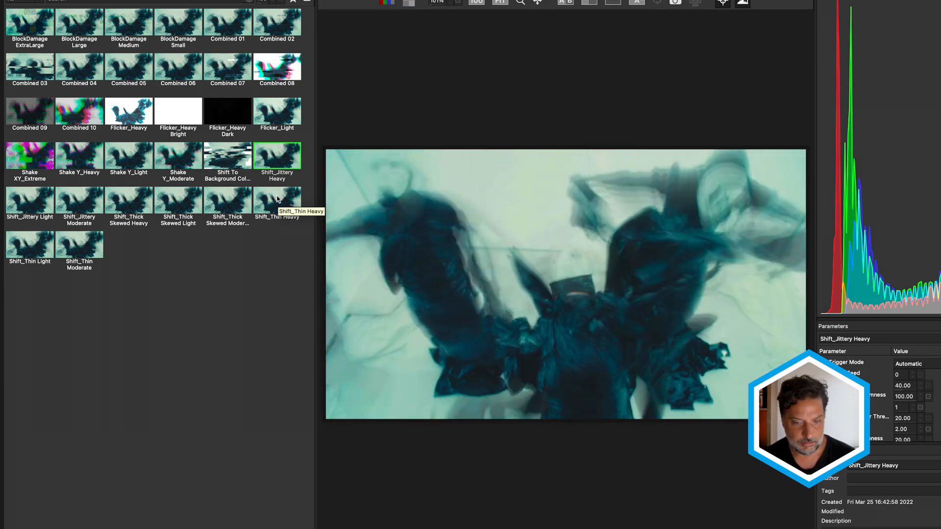
# - Audition the Shift_Thin Heavy, Shift_Thick Skewed and Shift_Jittery presets, then undo back to the default Video Glitch look
pyautogui.click(278, 199)
pyautogui.click(235, 200)
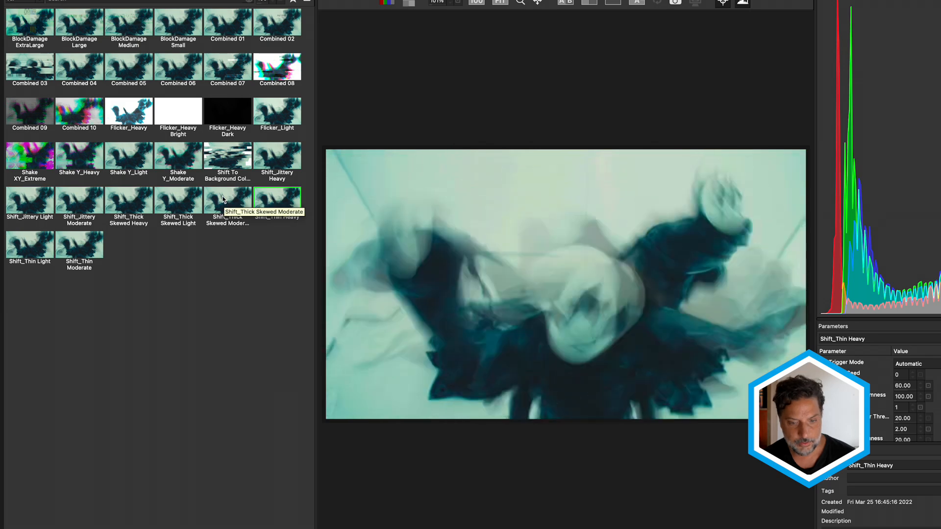
pyautogui.click(184, 197)
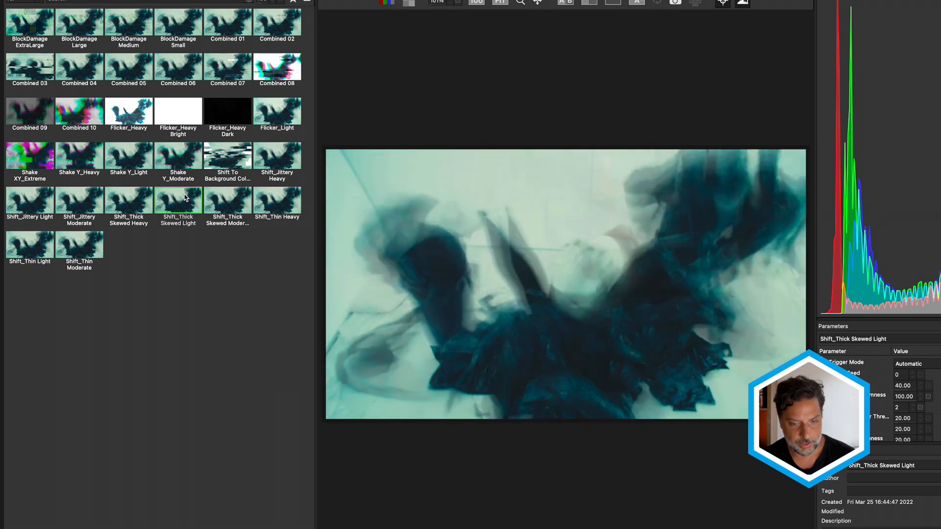
pyautogui.click(126, 194)
pyautogui.click(38, 201)
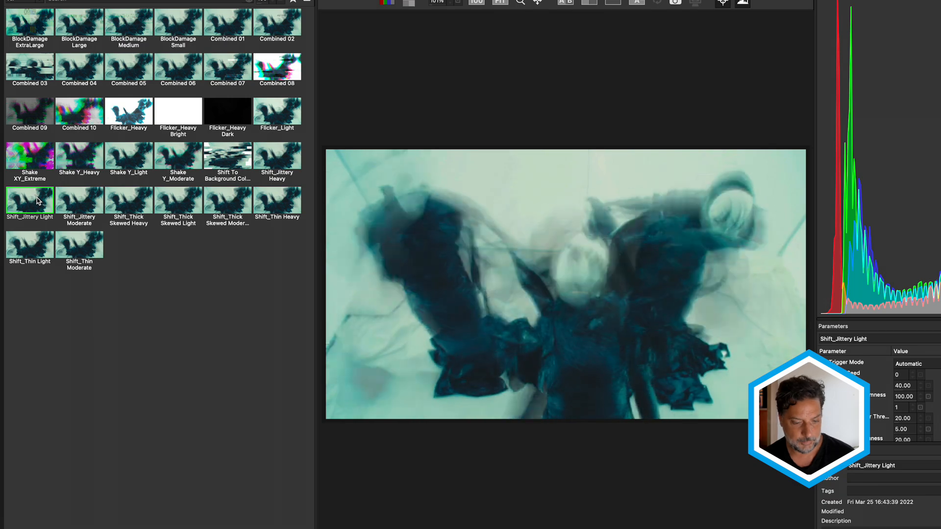
pyautogui.press('Right')
pyautogui.press('Right')
pyautogui.press('Right')
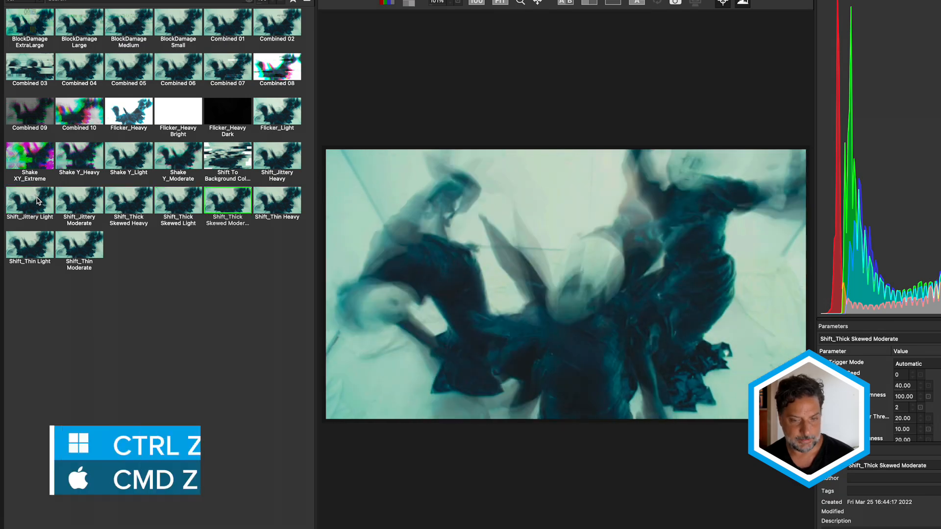
pyautogui.hotkey('ctrl', 'z')
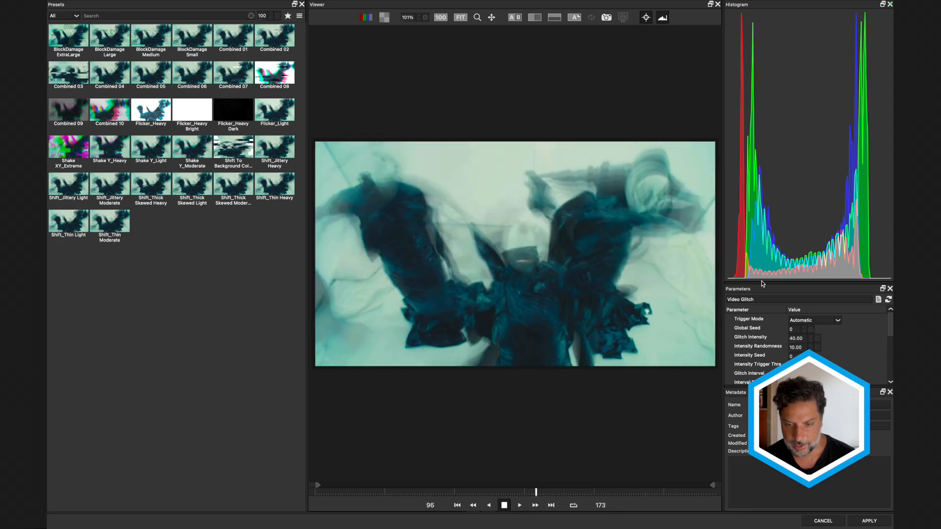
# - Make more room for the effect parameters and raise Glitch Intensity to 100
pyautogui.moveTo(763, 284); pyautogui.dragTo(749, 37)
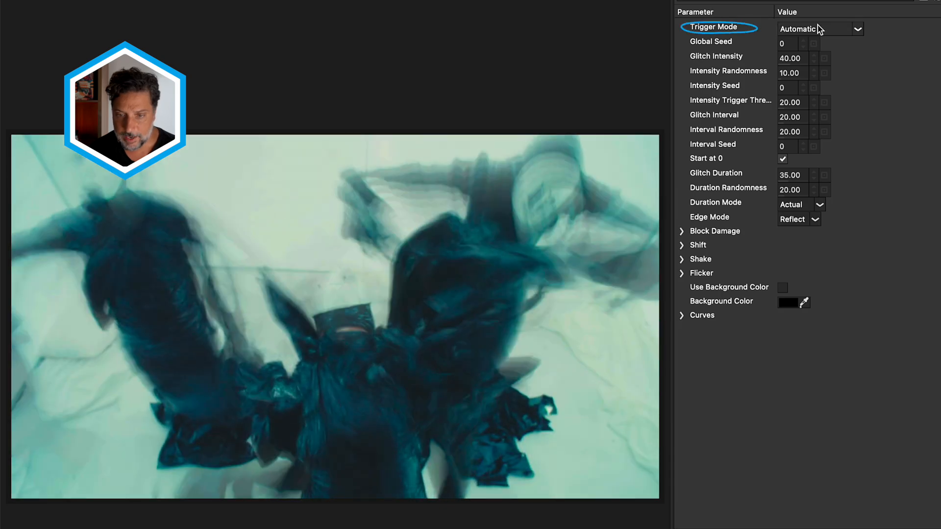
pyautogui.click(816, 31)
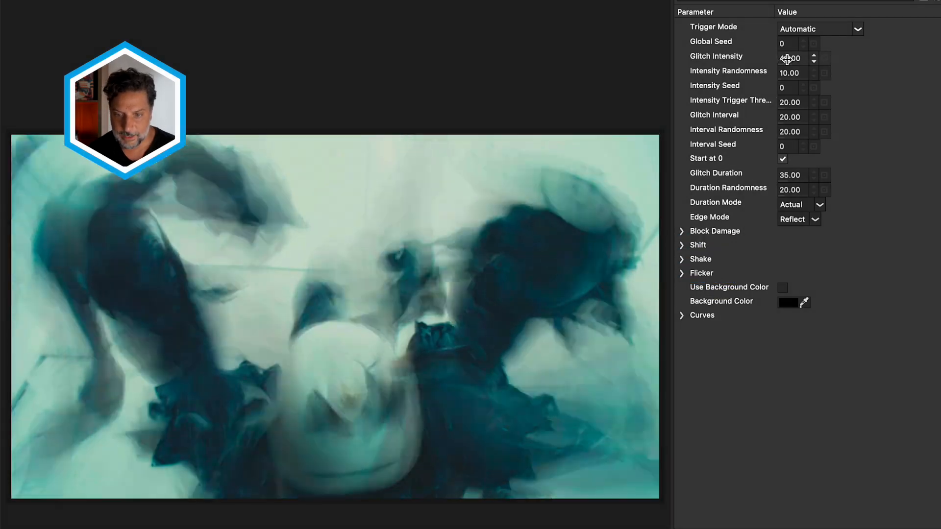
pyautogui.moveTo(790, 59); pyautogui.dragTo(843, 59)
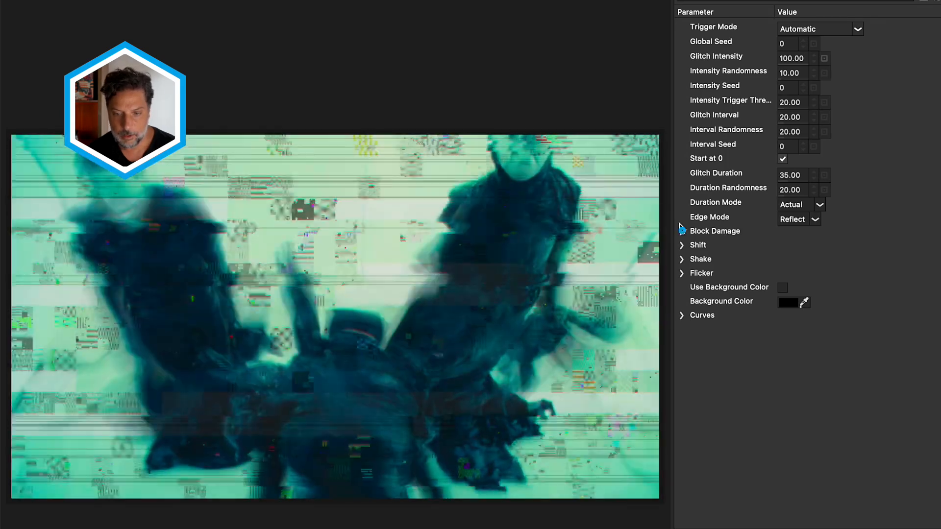
# - Examine the parameters inside the Block Damage, Shift, Shake and Flicker groups, collapsing each one again
pyautogui.click(682, 231)
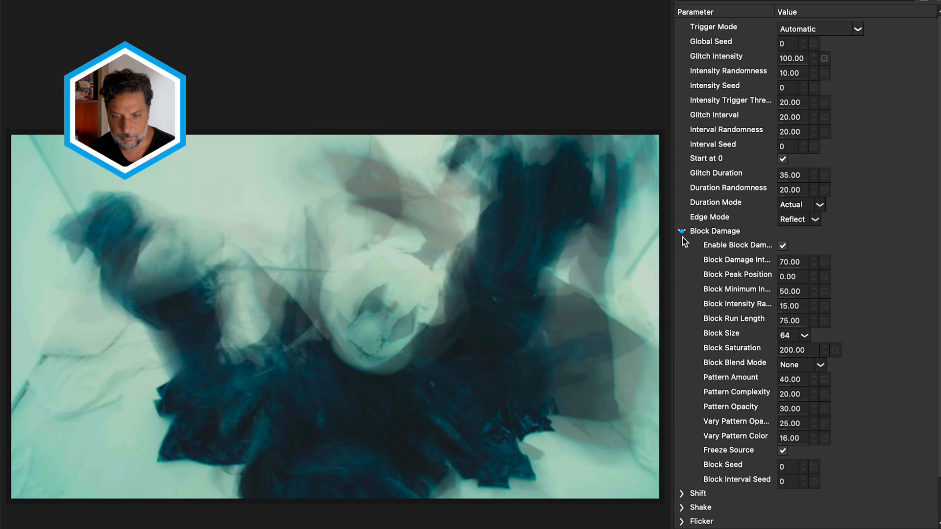
pyautogui.click(682, 230)
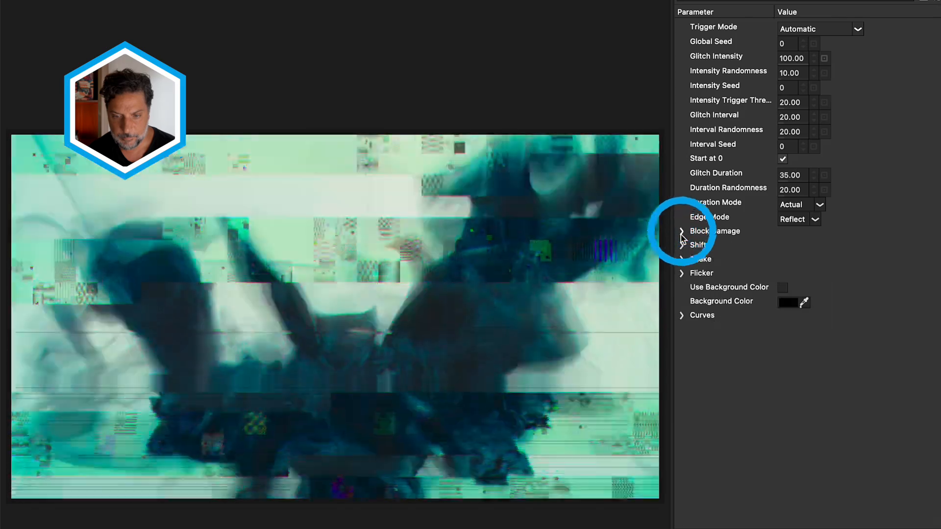
pyautogui.click(682, 245)
pyautogui.click(681, 245)
pyautogui.click(683, 259)
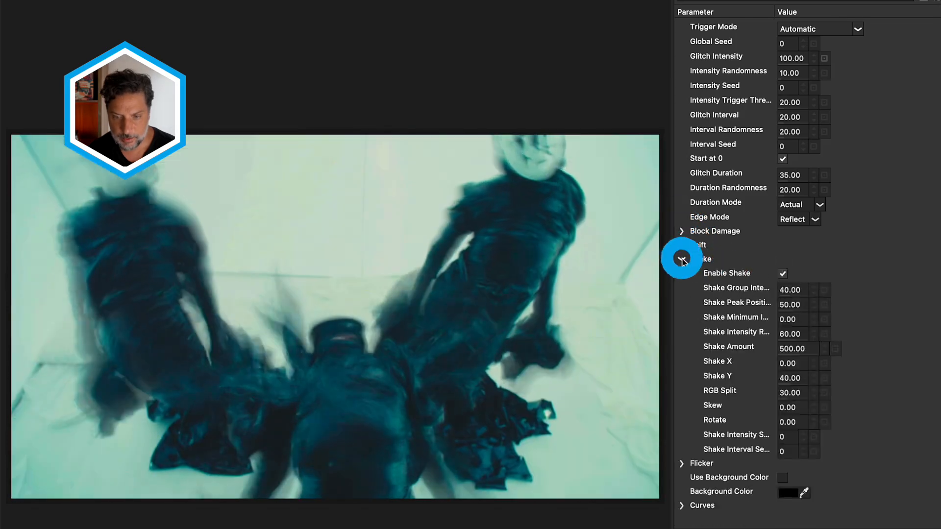
pyautogui.click(683, 259)
pyautogui.click(682, 273)
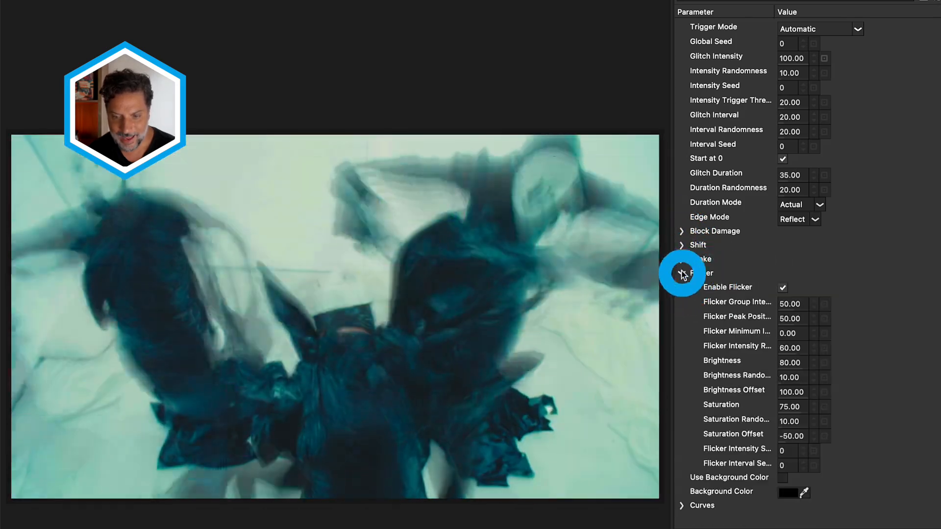
pyautogui.click(682, 273)
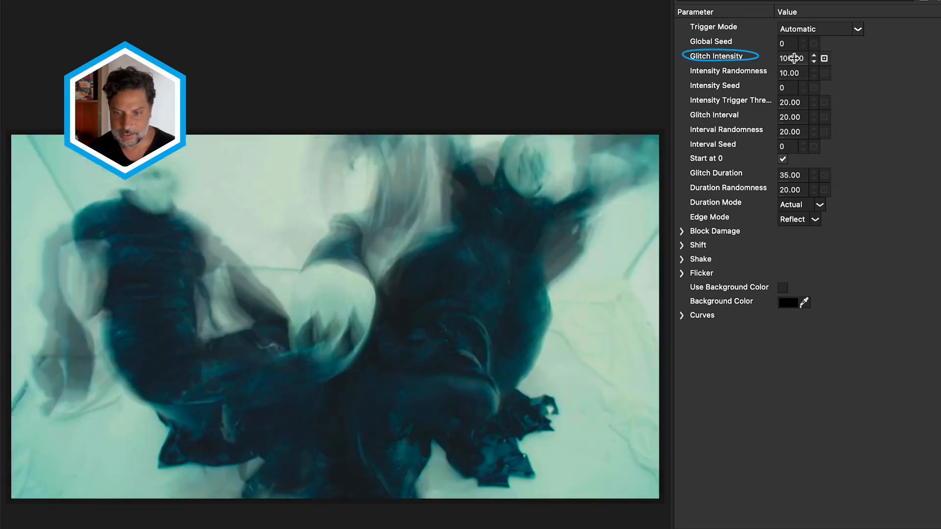
# - Try a lower Glitch Intensity, then reset it to its default value
pyautogui.moveTo(794, 57)
pyautogui.mouseDown()
pyautogui.moveTo(786, 58)
pyautogui.moveTo(806, 60)
pyautogui.mouseUp()
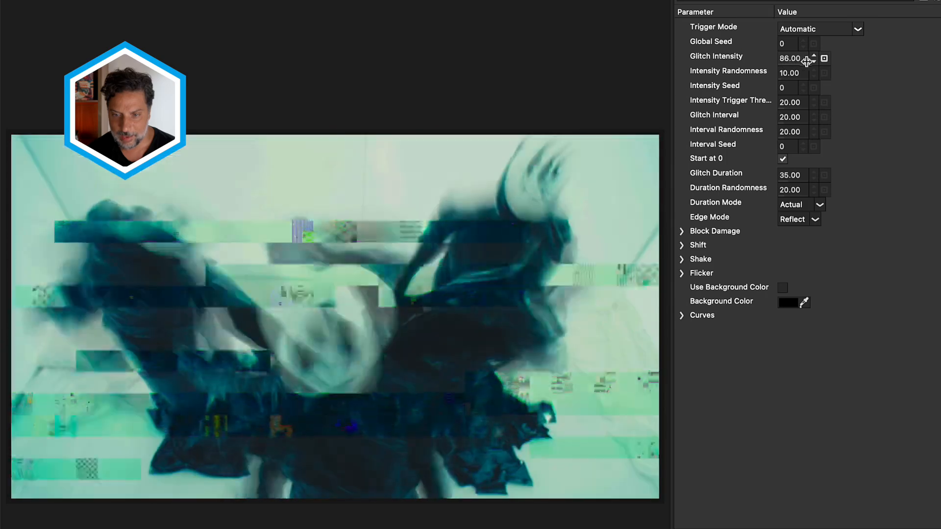
pyautogui.click(825, 59)
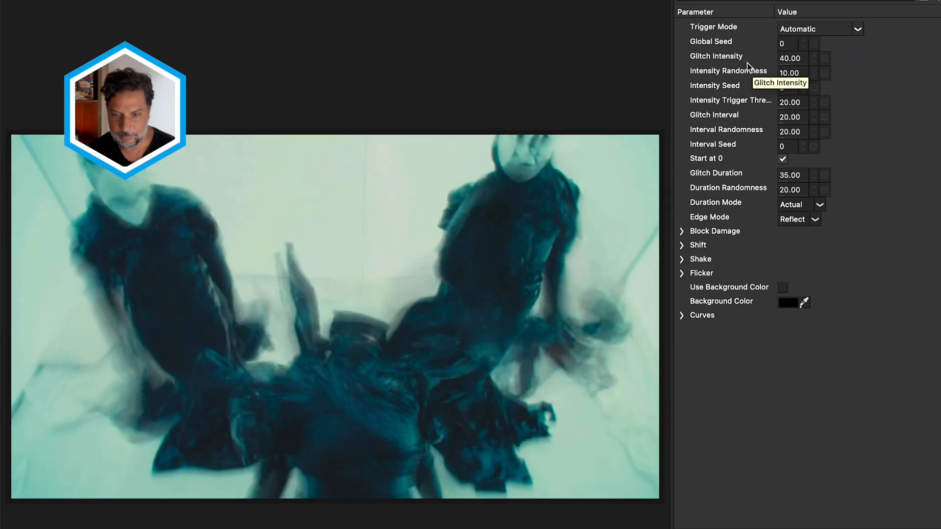
# - Set Intensity Randomness to 67 and, after trying a very short Glitch Interval, set the interval to 74
pyautogui.moveTo(781, 72); pyautogui.dragTo(830, 73)
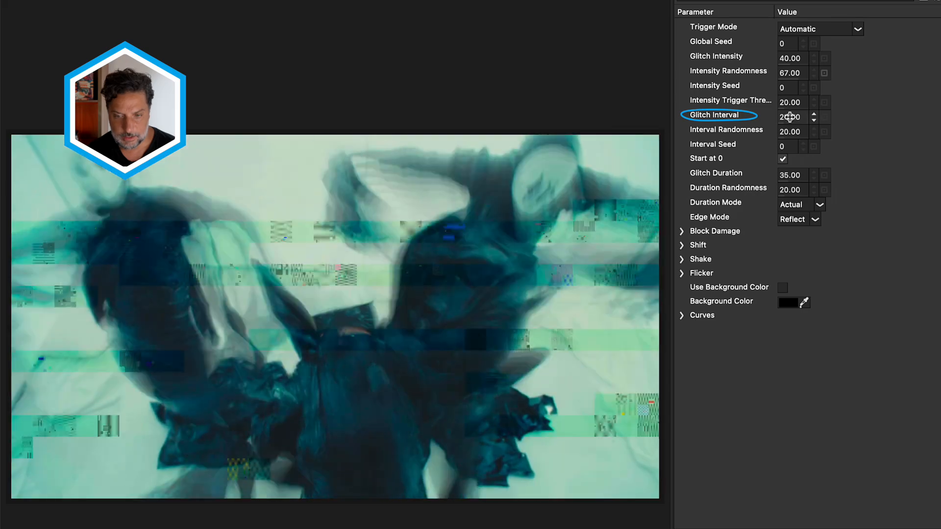
pyautogui.moveTo(788, 117); pyautogui.dragTo(775, 120)
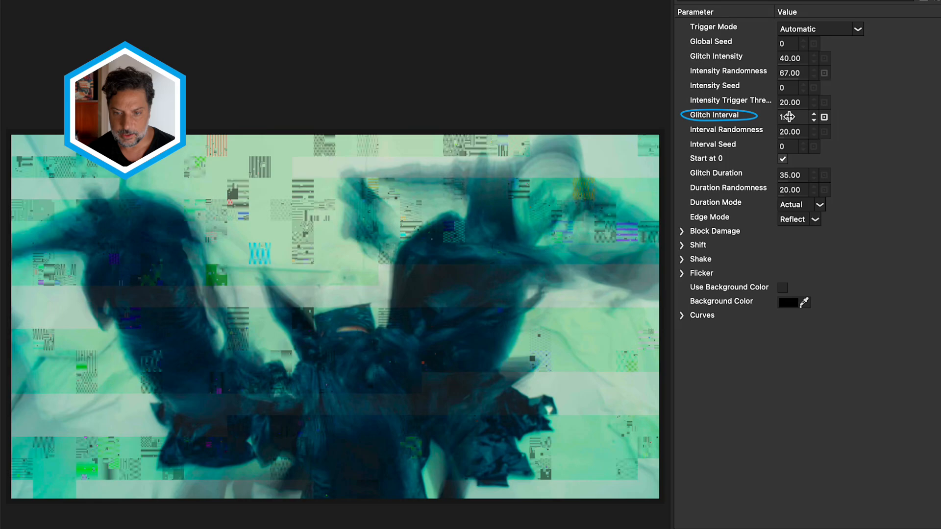
pyautogui.moveTo(786, 118); pyautogui.dragTo(847, 115)
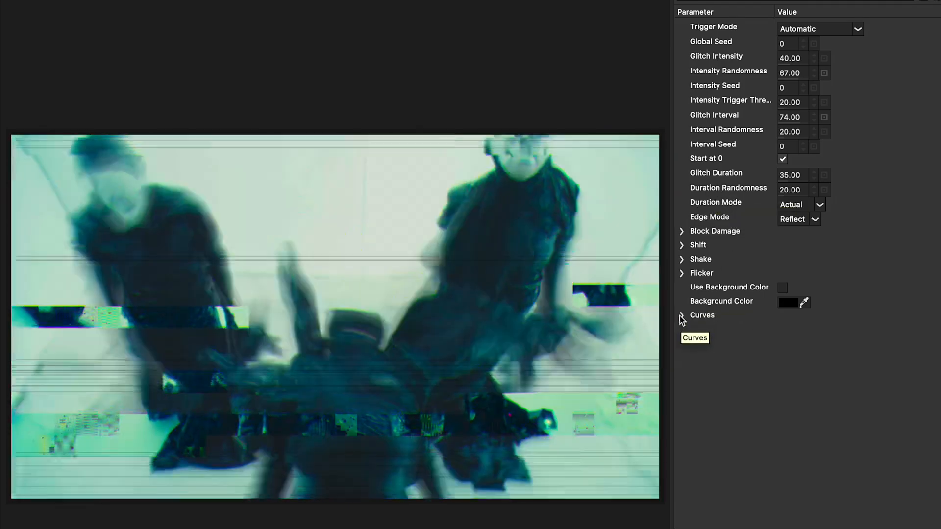
# - Set Curve View in the Curves group to Render Over Black
pyautogui.click(682, 318)
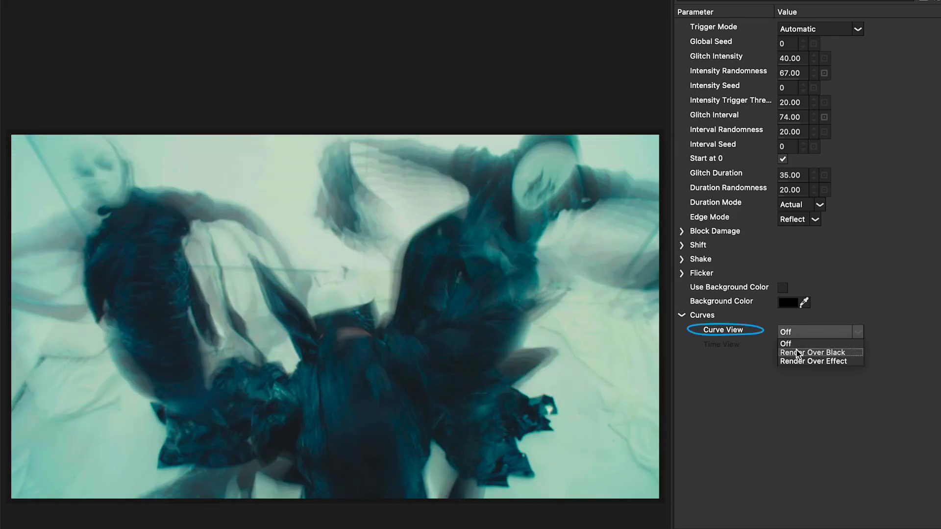
pyautogui.click(799, 353)
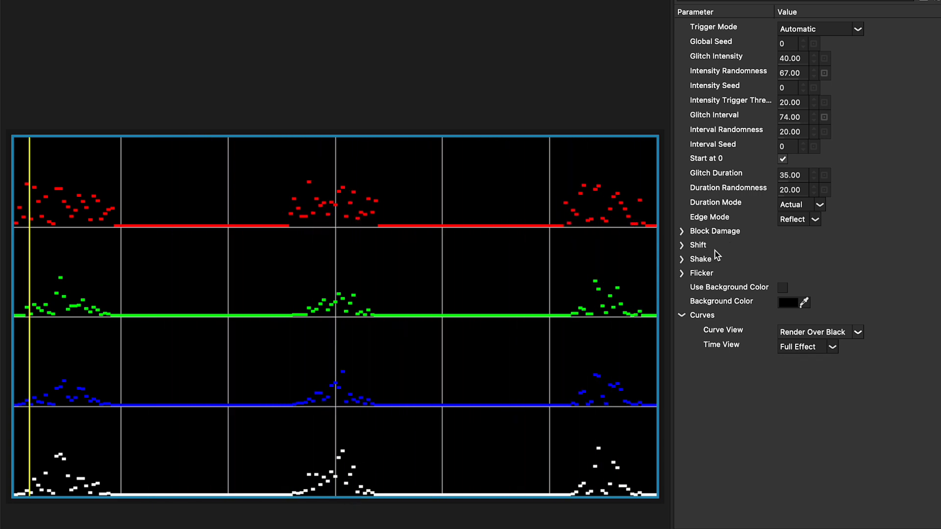
# - Toggle Enable Block Damage off and on several times to identify its curve in the graph, leaving it off
pyautogui.click(683, 231)
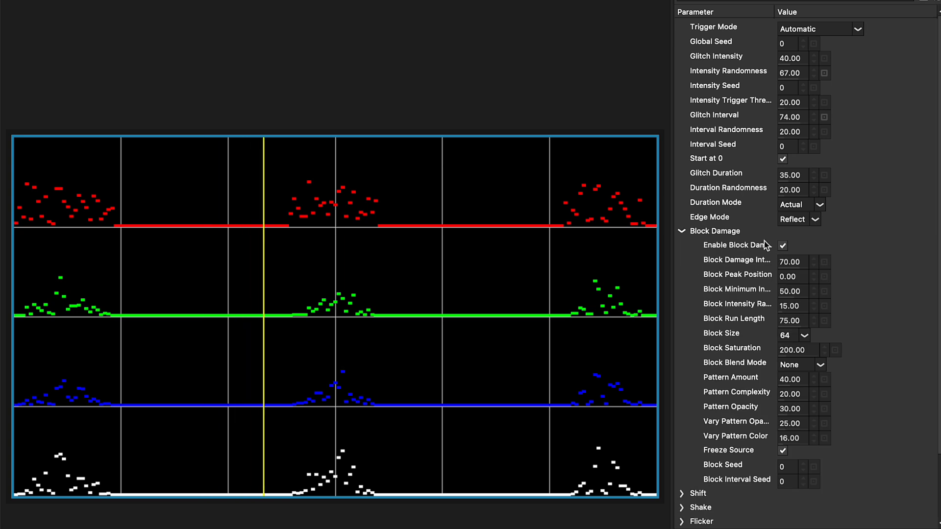
pyautogui.click(782, 246)
pyautogui.click(782, 246)
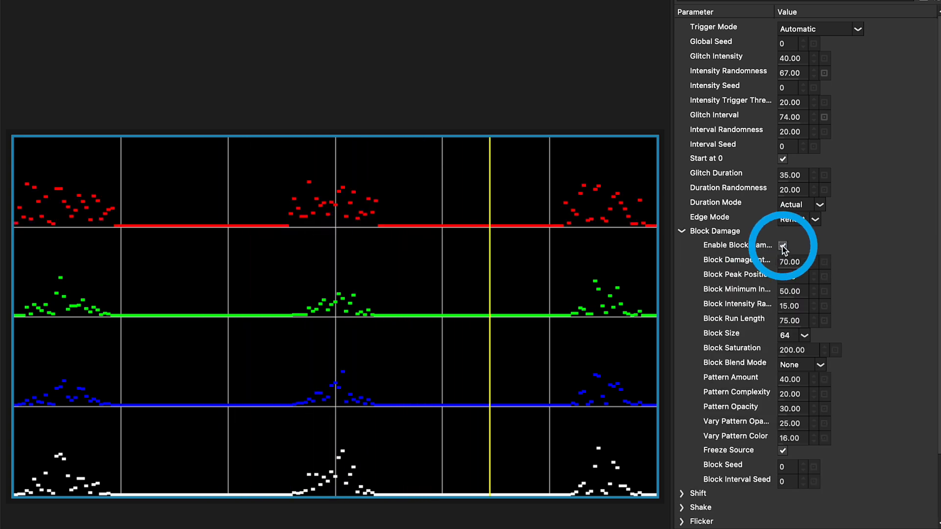
pyautogui.click(782, 246)
pyautogui.click(783, 246)
pyautogui.click(783, 246)
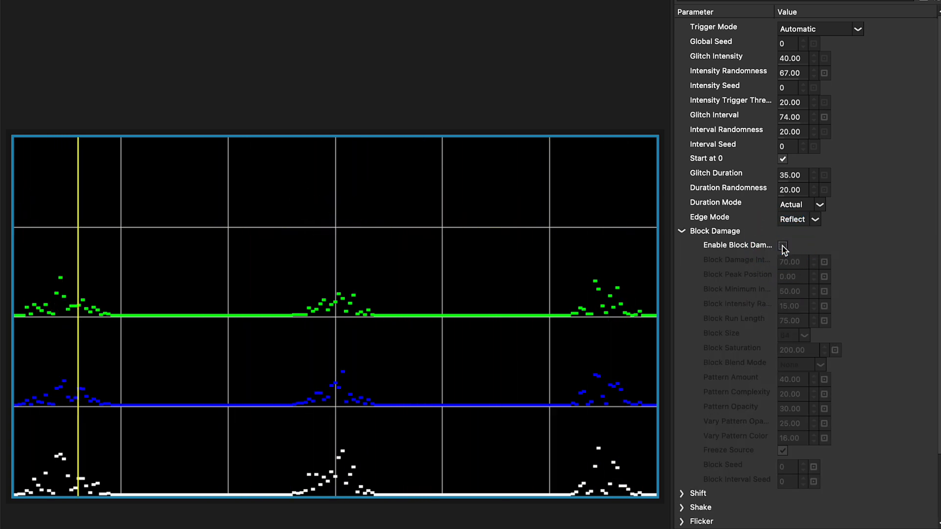
# - Turn Enable Block Damage back on and collapse the Block Damage group
pyautogui.click(783, 246)
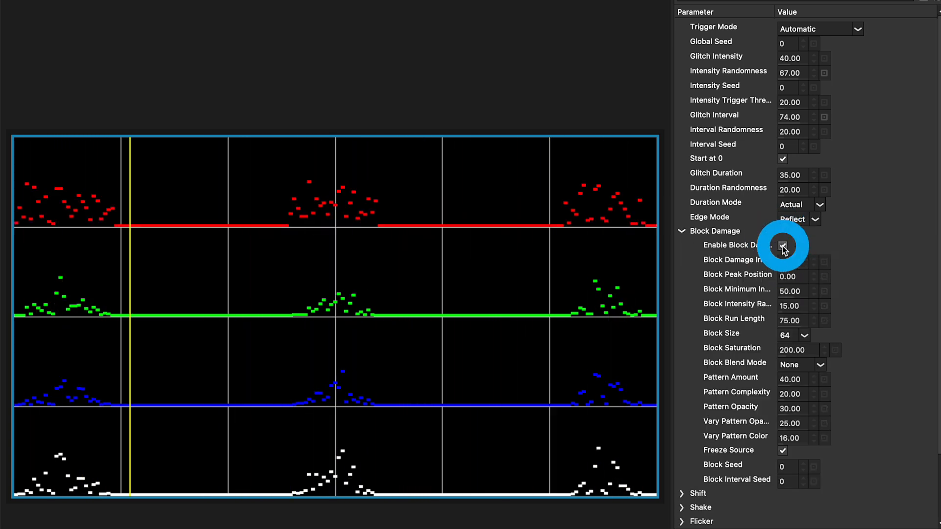
pyautogui.click(683, 234)
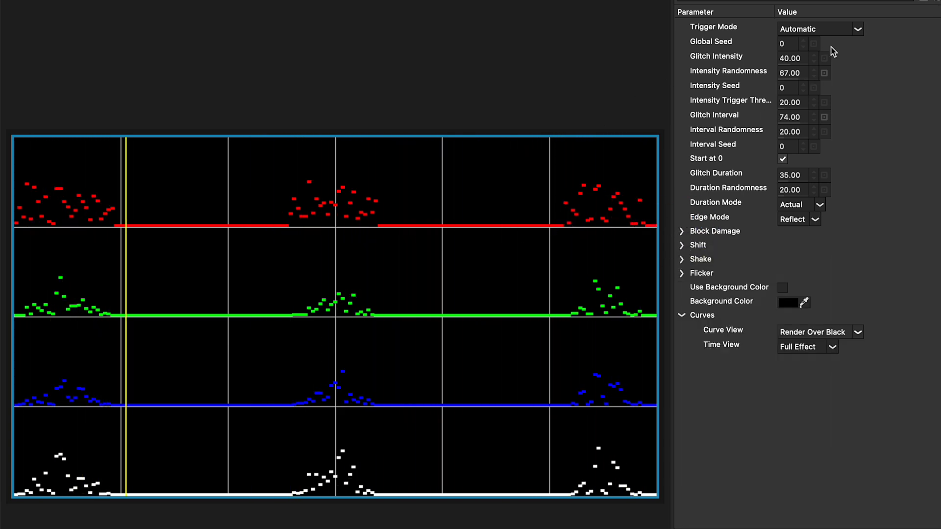
# - Set Glitch Intensity to 100, Glitch Interval to 38 and Interval Randomness to 39
pyautogui.moveTo(792, 59); pyautogui.dragTo(852, 54)
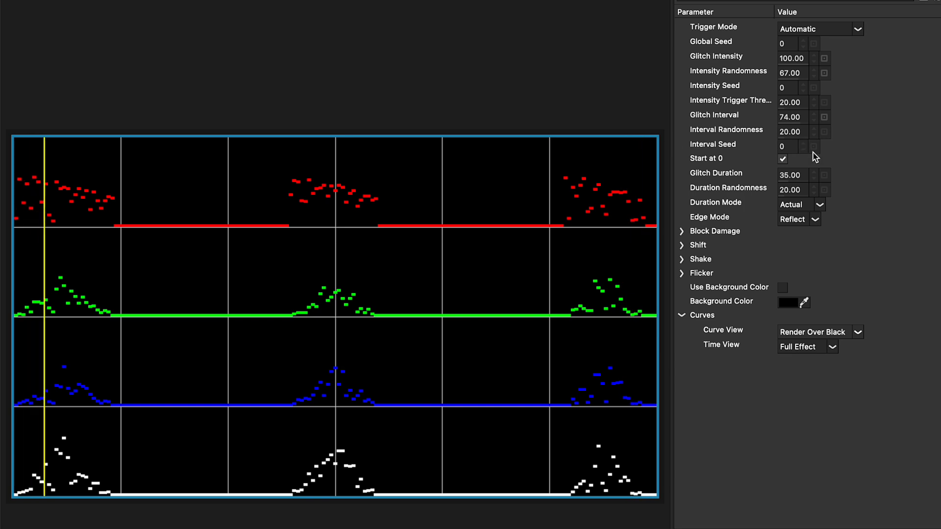
pyautogui.moveTo(790, 116); pyautogui.dragTo(814, 134)
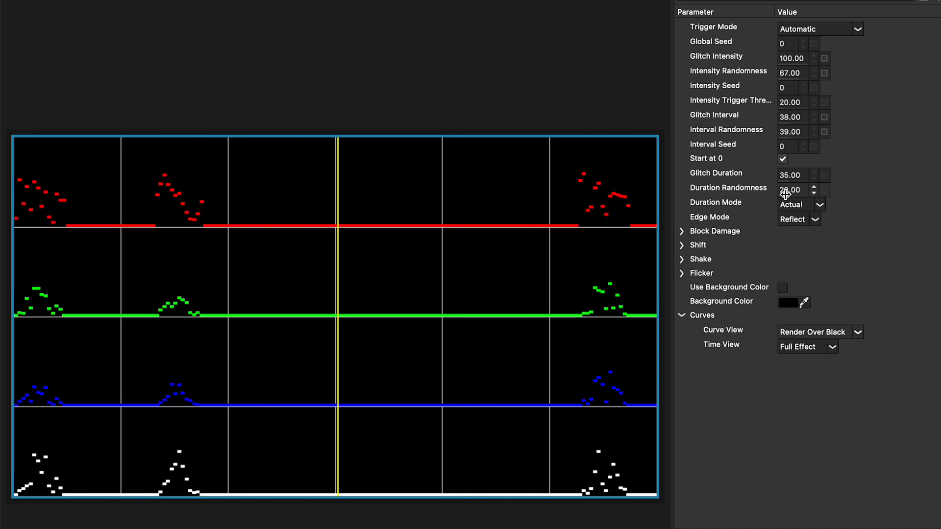
# - Set Curve View to Render Over Effect while changing Glitch Interval to 30, and finish with Curve View set to Off
pyautogui.click(813, 332)
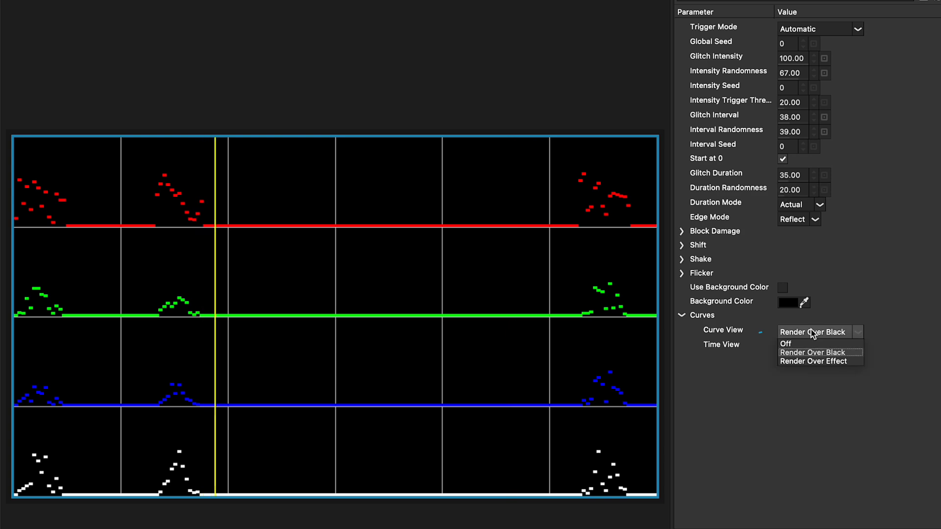
pyautogui.click(808, 361)
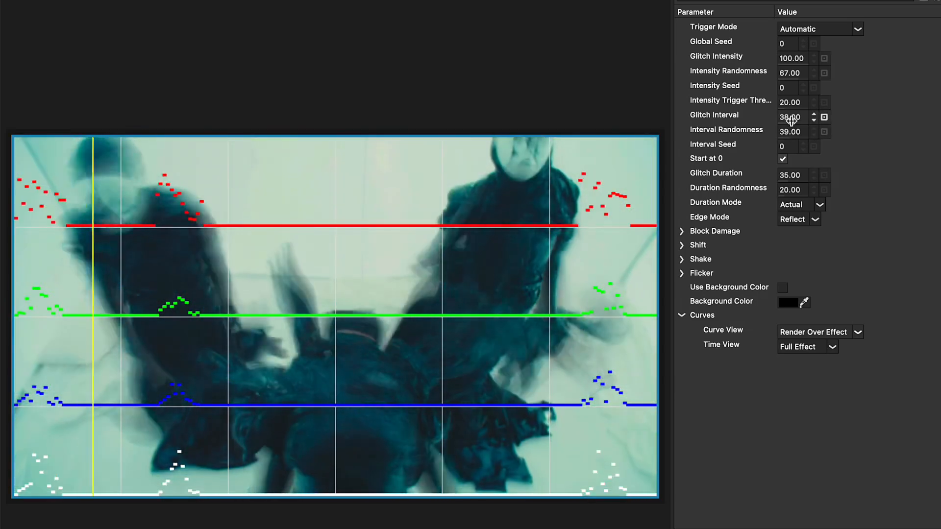
pyautogui.moveTo(791, 120); pyautogui.dragTo(771, 120)
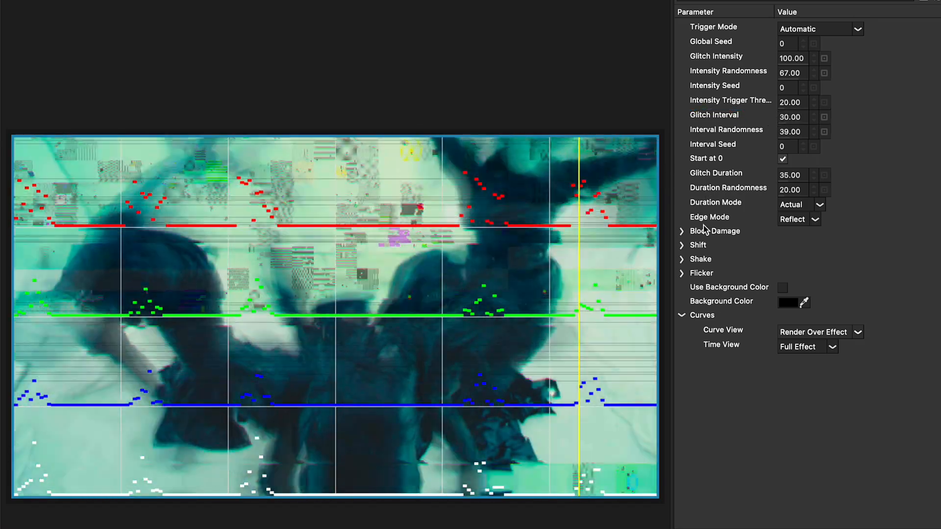
pyautogui.click(795, 334)
pyautogui.click(797, 343)
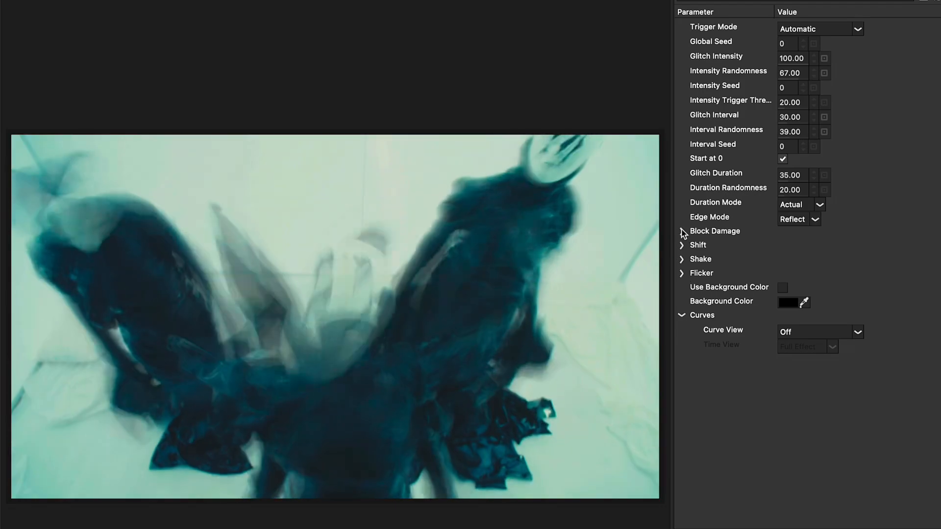
# - In the Block Damage group, try Block Size 4, then set it to 256 and lower Block Saturation to 189
pyautogui.click(682, 232)
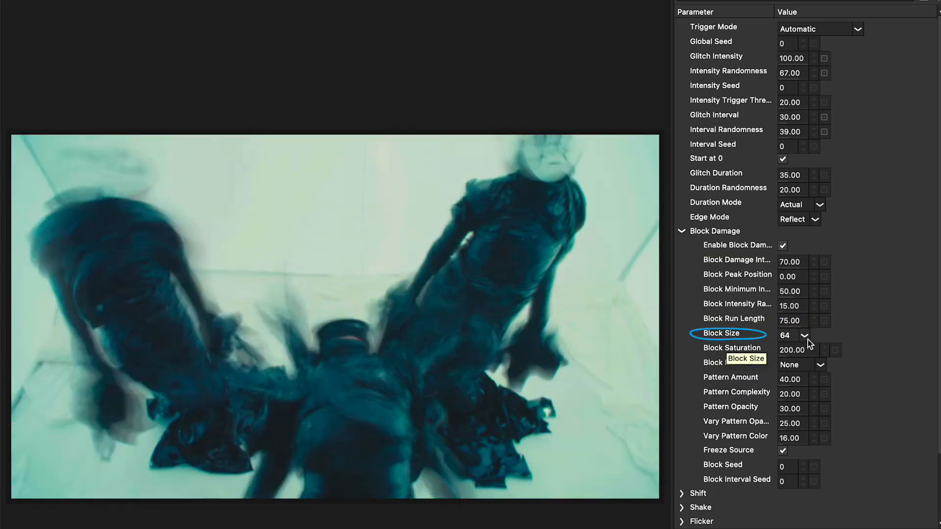
pyautogui.click(806, 337)
pyautogui.click(798, 347)
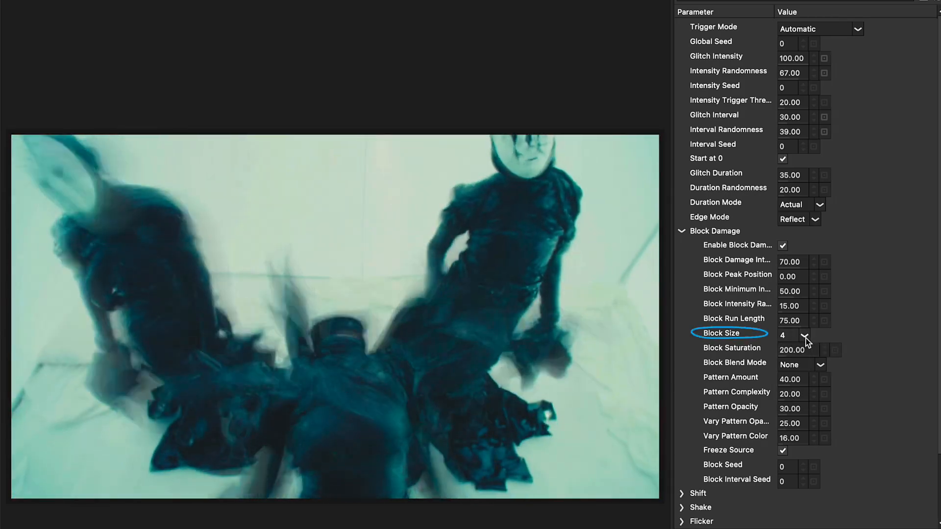
pyautogui.click(805, 336)
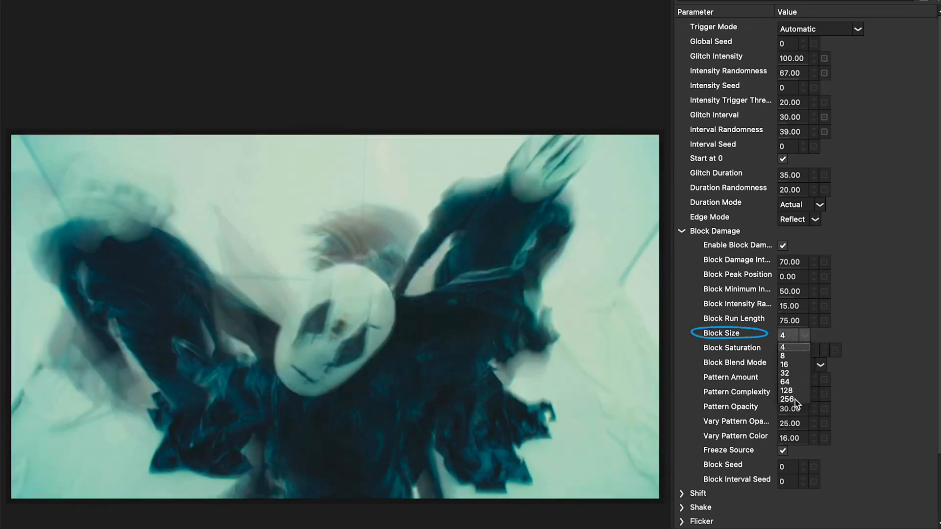
pyautogui.click(795, 399)
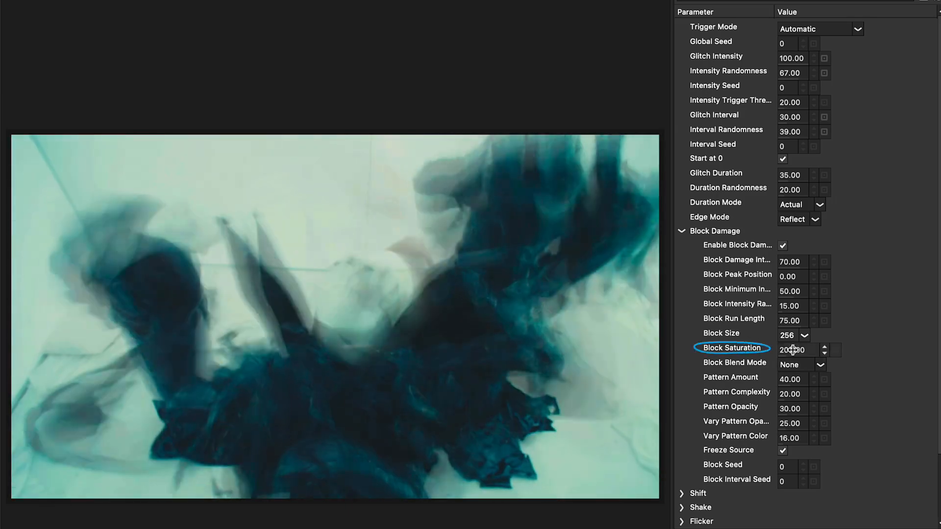
pyautogui.moveTo(792, 350); pyautogui.dragTo(771, 352)
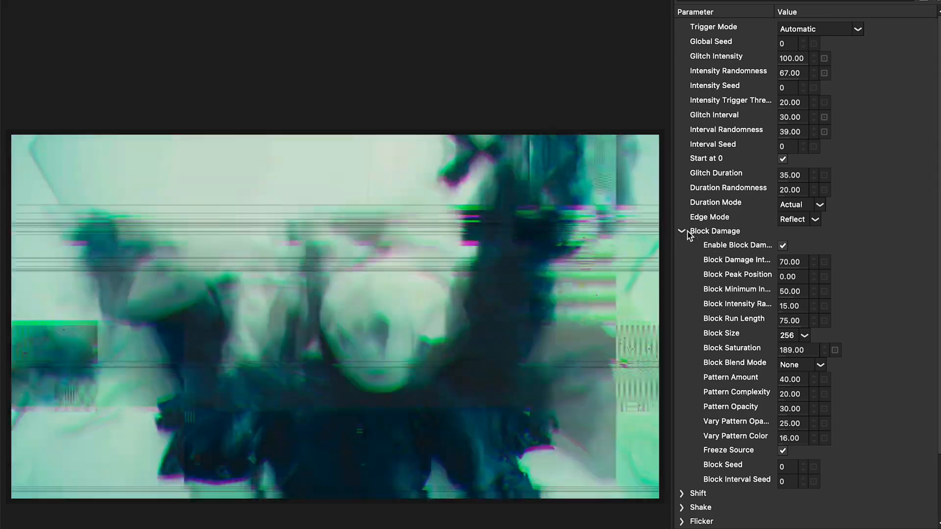
# - Apply the glitch settings, review them on the timeline around 01:00:02:03, and remove the effect from the Video Glitch clip
pyautogui.click(682, 231)
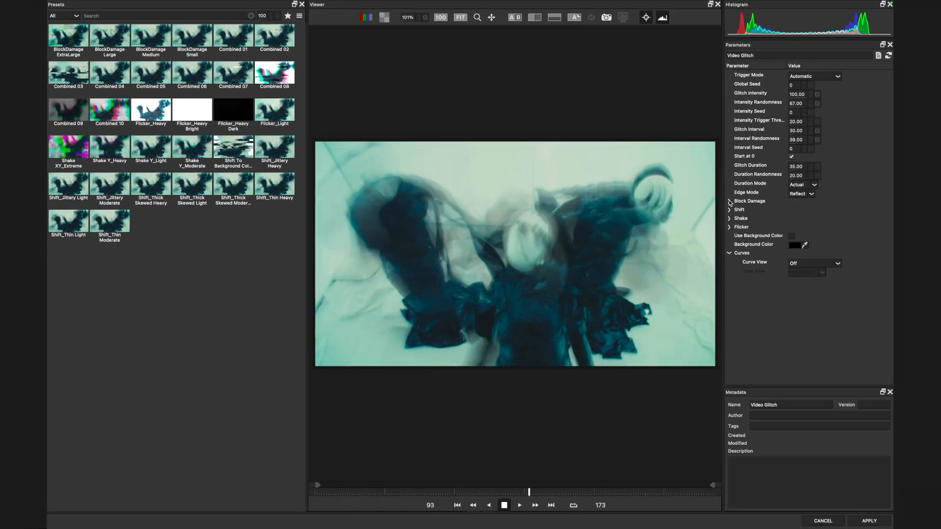
pyautogui.click(866, 522)
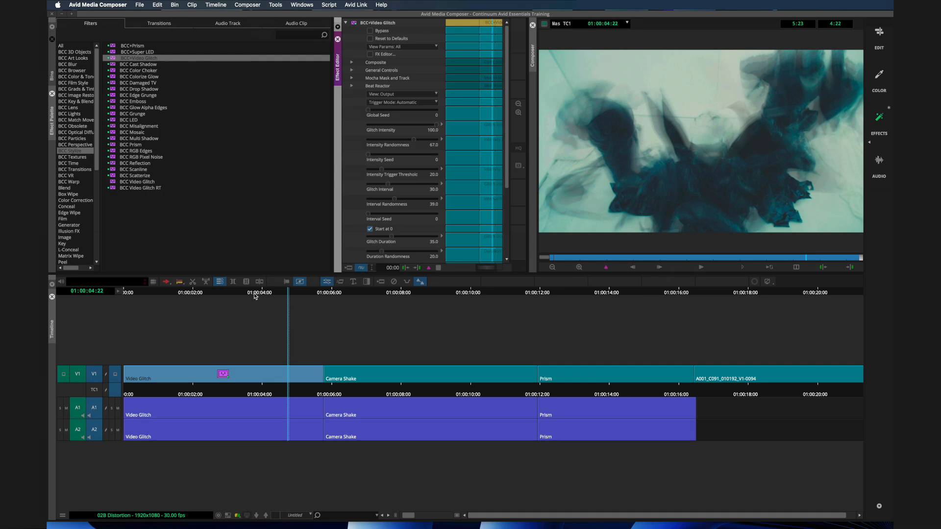
pyautogui.moveTo(254, 295); pyautogui.dragTo(197, 294)
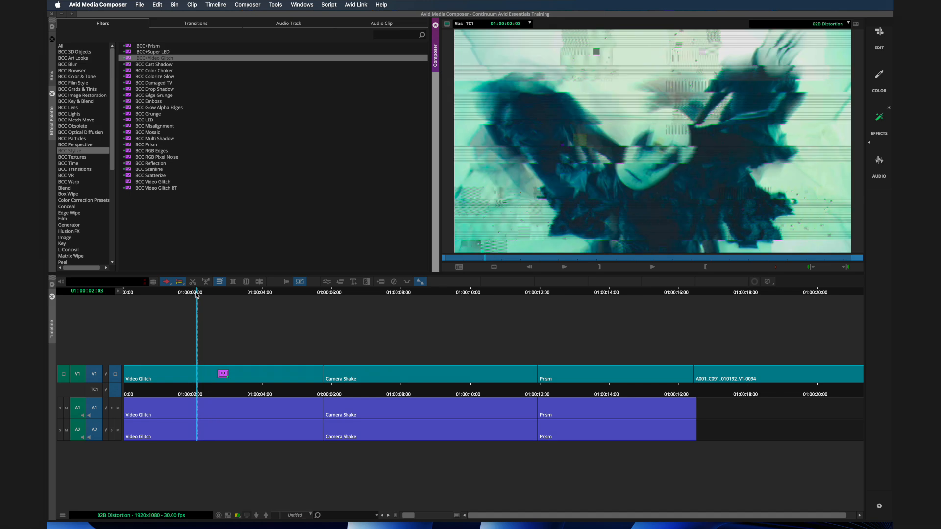
pyautogui.click(395, 282)
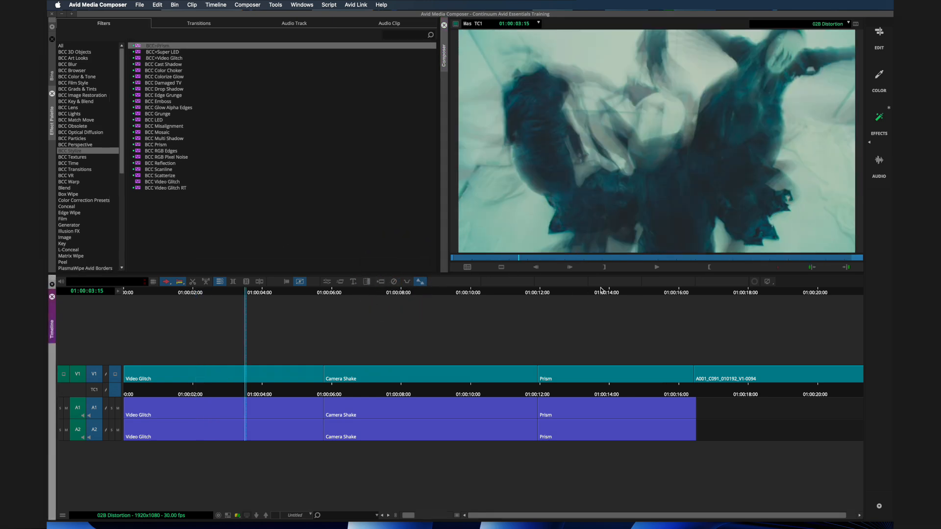
# - Apply BCC+Super LED to the Prism clip and play the result from about 01:00:12:09
pyautogui.click(607, 294)
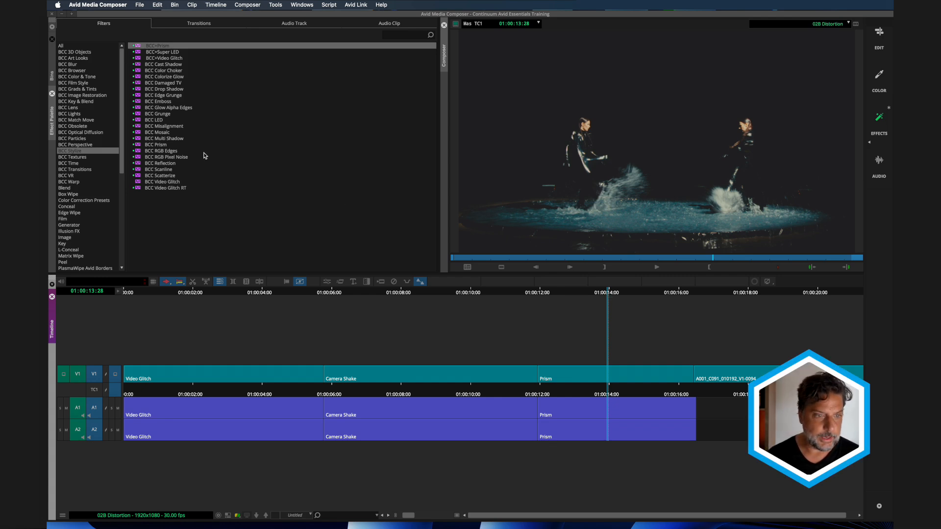
pyautogui.click(138, 54)
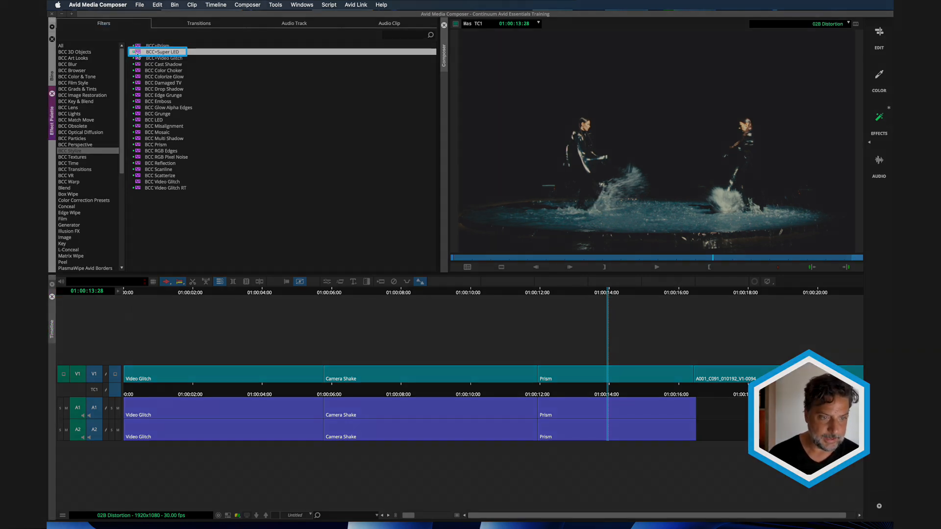
pyautogui.moveTo(345, 246); pyautogui.dragTo(610, 378)
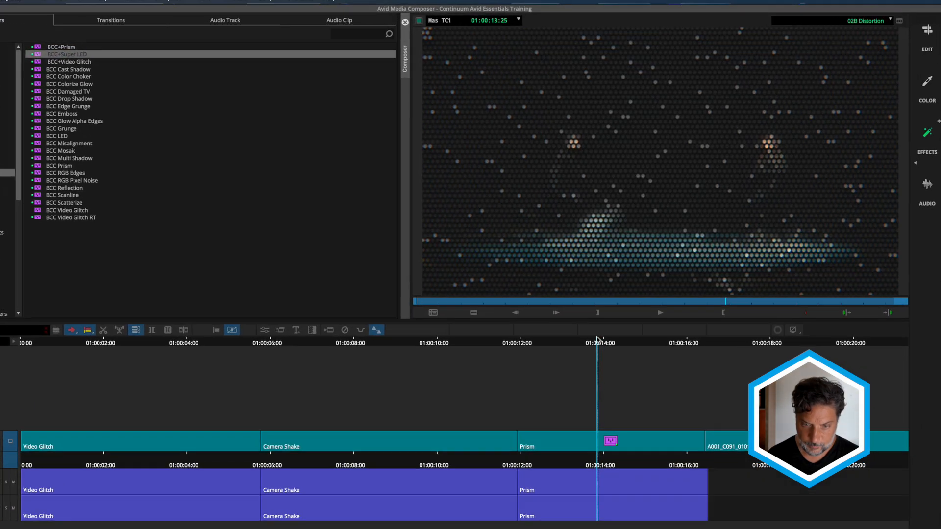
pyautogui.click(552, 295)
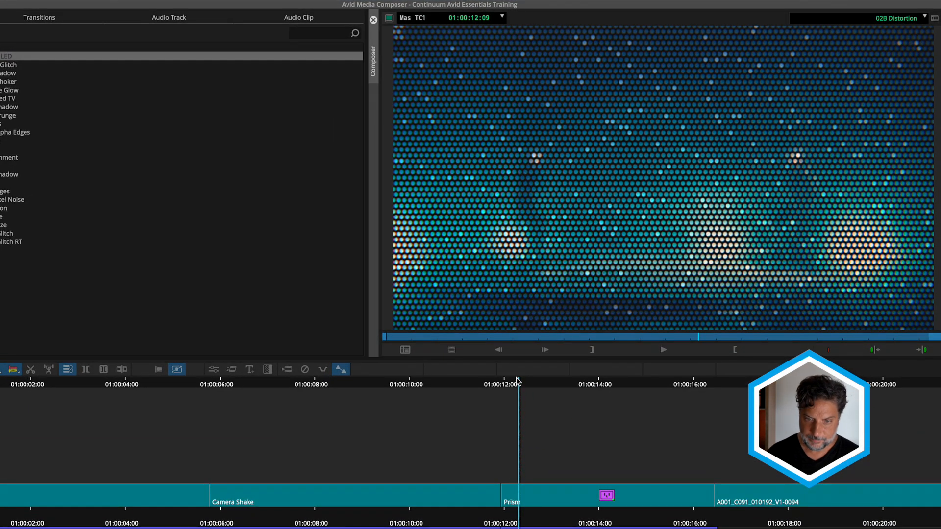
pyautogui.press('space')
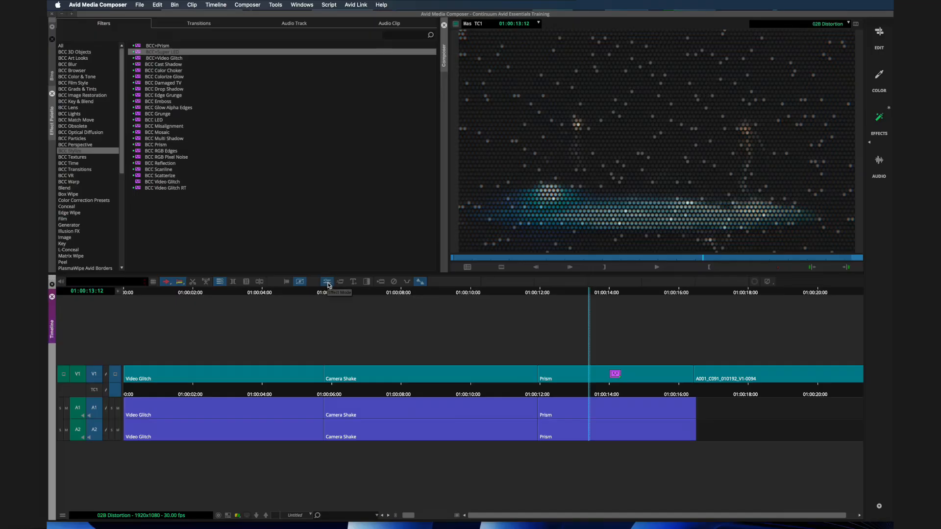
# - Open the Super LED effect for editing, set the LED Scale to 78 and try a different X value for Scale XY
pyautogui.click(327, 282)
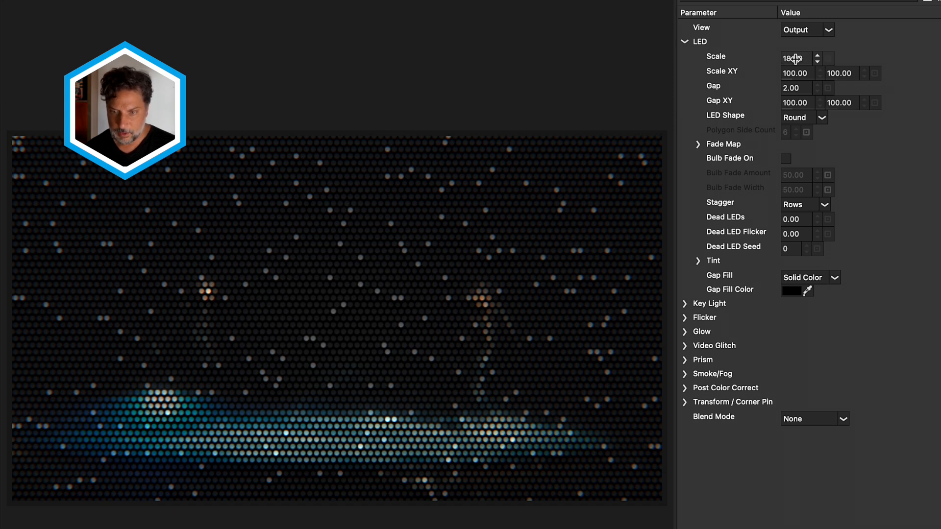
pyautogui.moveTo(795, 58); pyautogui.dragTo(849, 58)
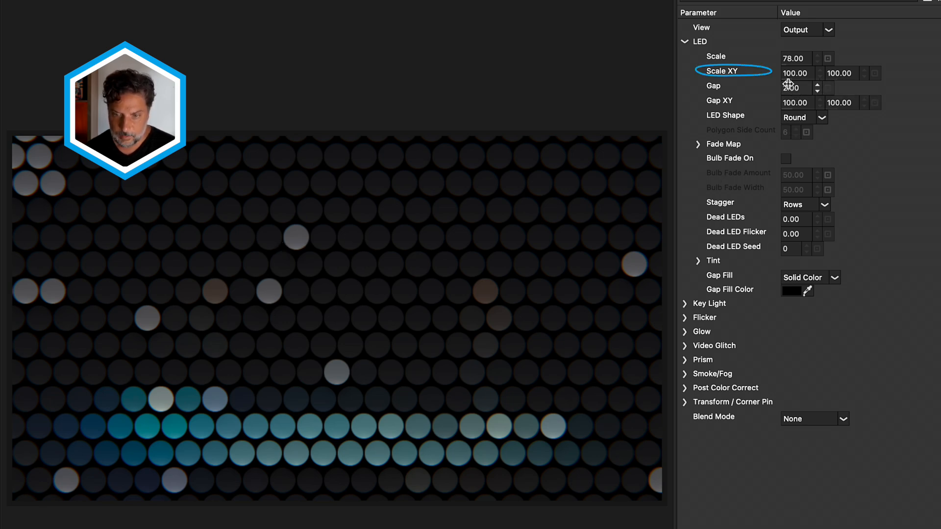
pyautogui.moveTo(791, 73); pyautogui.dragTo(790, 74)
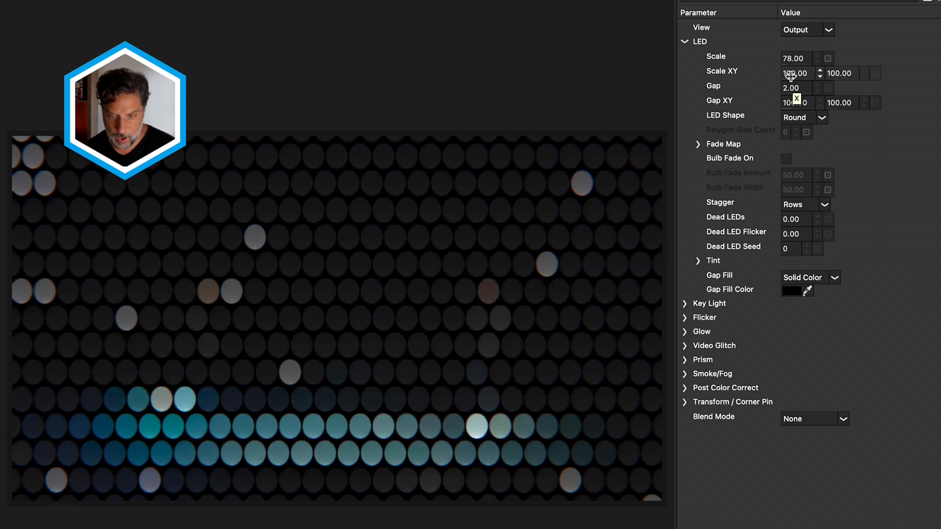
# - Try a wider Gap between the LEDs, then set Gap to 4
pyautogui.moveTo(809, 88); pyautogui.dragTo(848, 88)
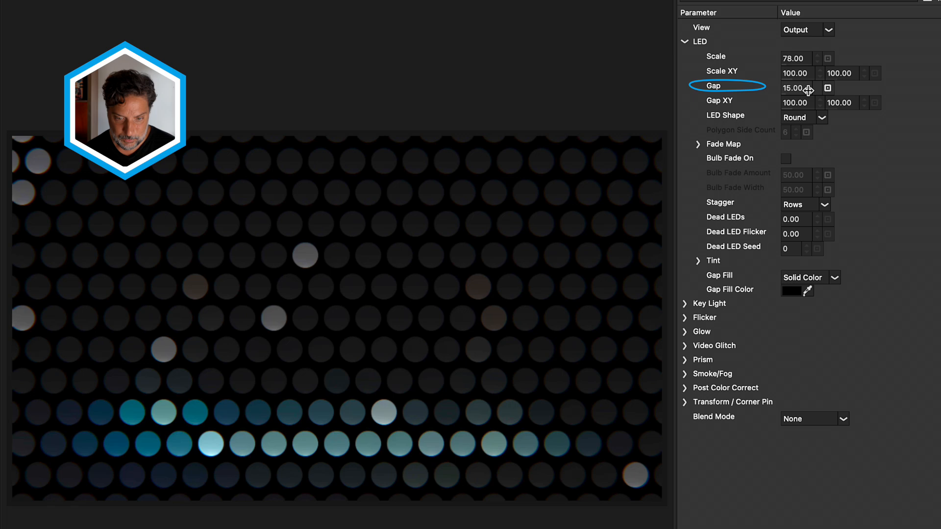
pyautogui.moveTo(808, 90)
pyautogui.mouseDown()
pyautogui.moveTo(883, 84)
pyautogui.moveTo(802, 89)
pyautogui.mouseUp()
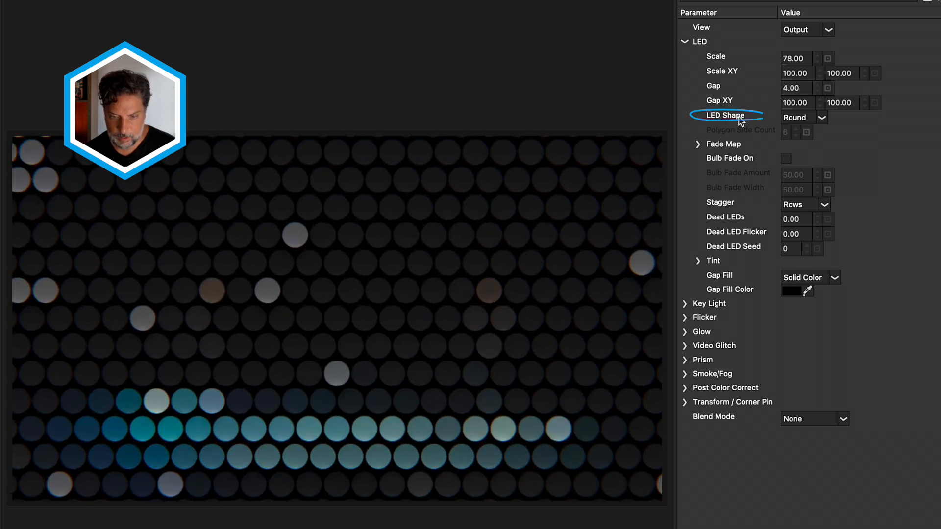
# - Change LED Shape to Polygon and raise Polygon Side Count to 9
pyautogui.click(822, 120)
pyautogui.click(804, 146)
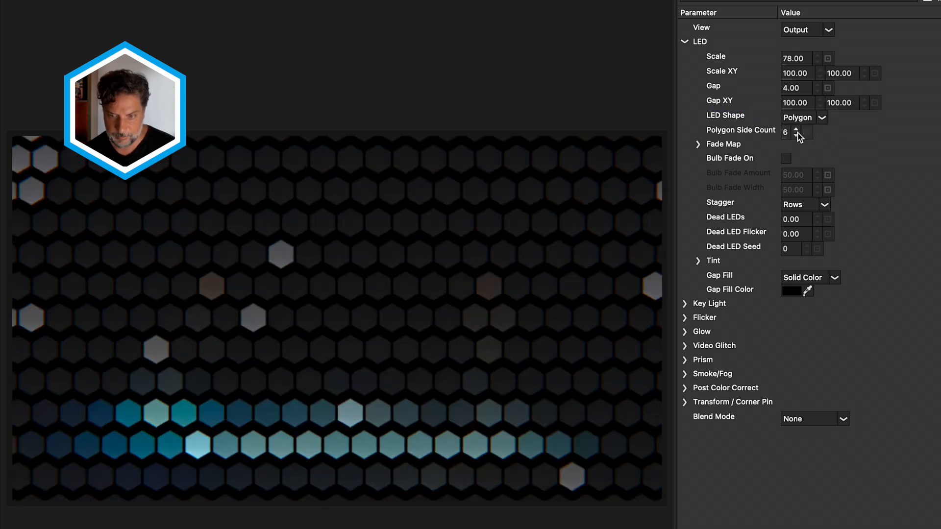
pyautogui.click(796, 130)
pyautogui.click(796, 130)
pyautogui.click(796, 130)
# - Try the Square LED Shape, then switch it back to Polygon
pyautogui.click(822, 119)
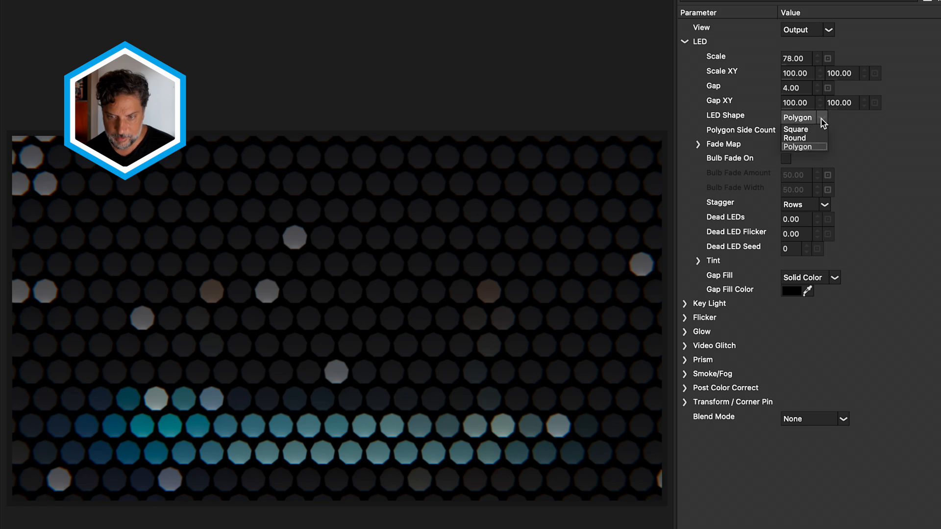
pyautogui.click(796, 129)
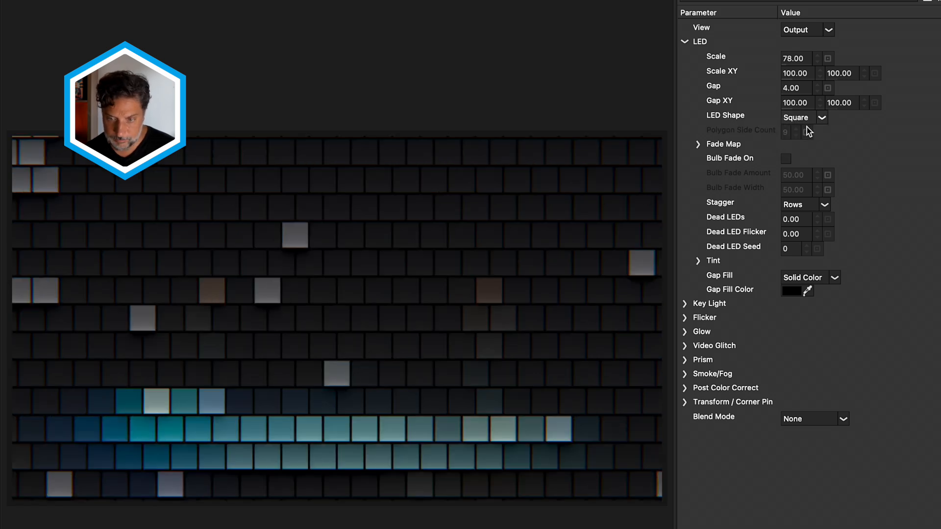
pyautogui.click(822, 120)
pyautogui.click(806, 147)
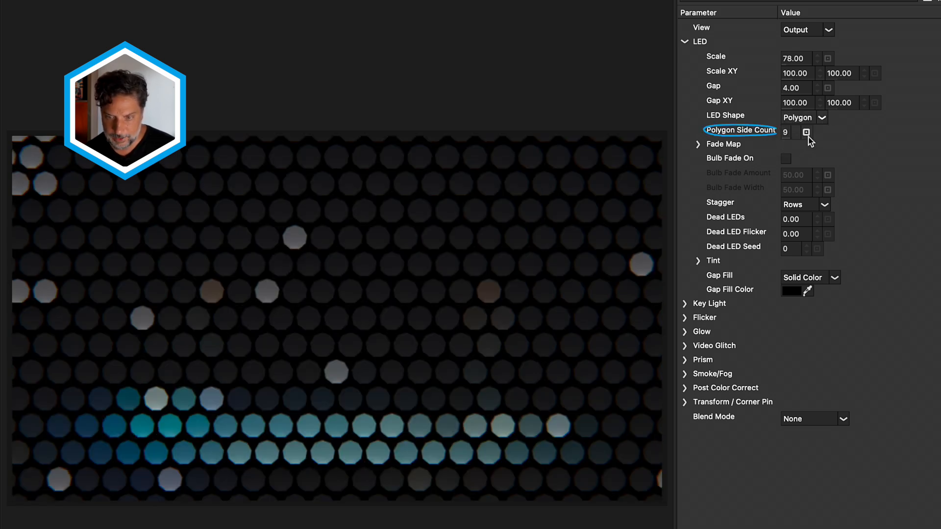
# - Lower Polygon Side Count to 7, then set it to 8
pyautogui.click(796, 136)
pyautogui.click(797, 135)
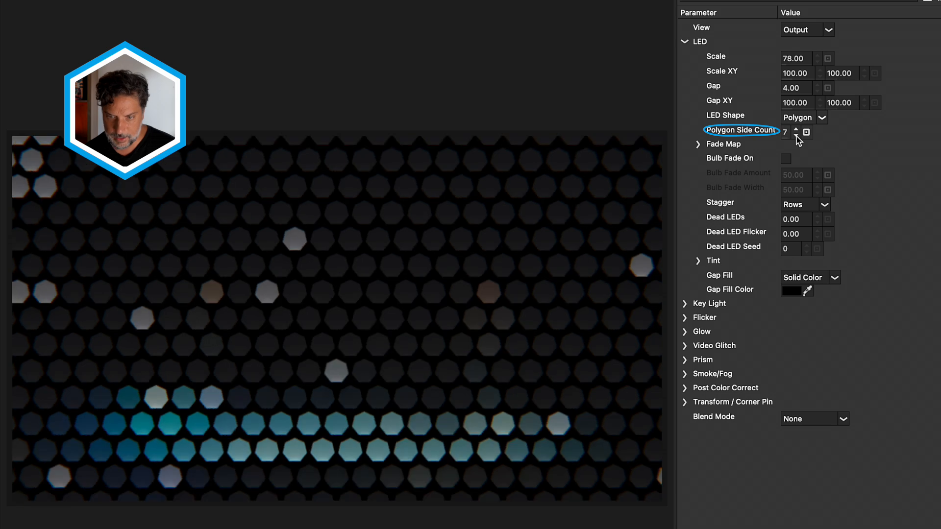
pyautogui.click(796, 129)
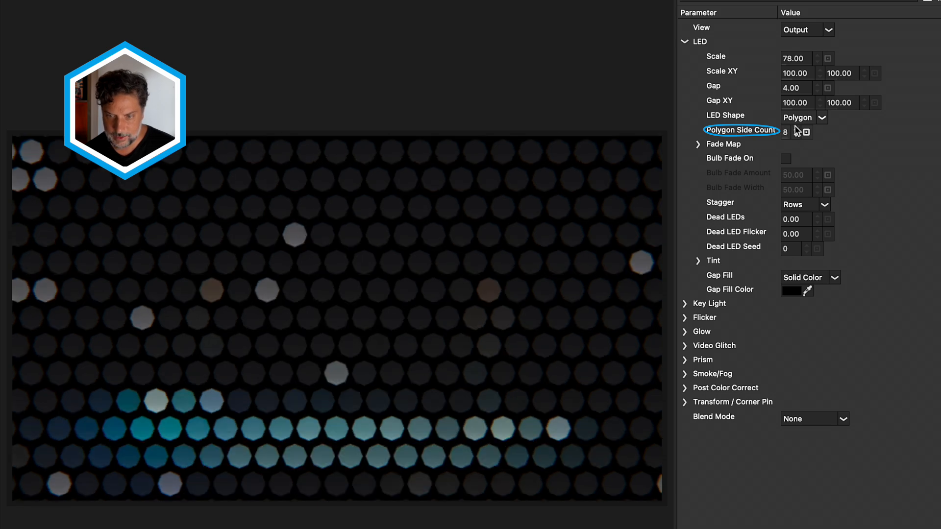
# - Expand the Fade Map group of the LED parameters and enable the fade map
pyautogui.click(697, 145)
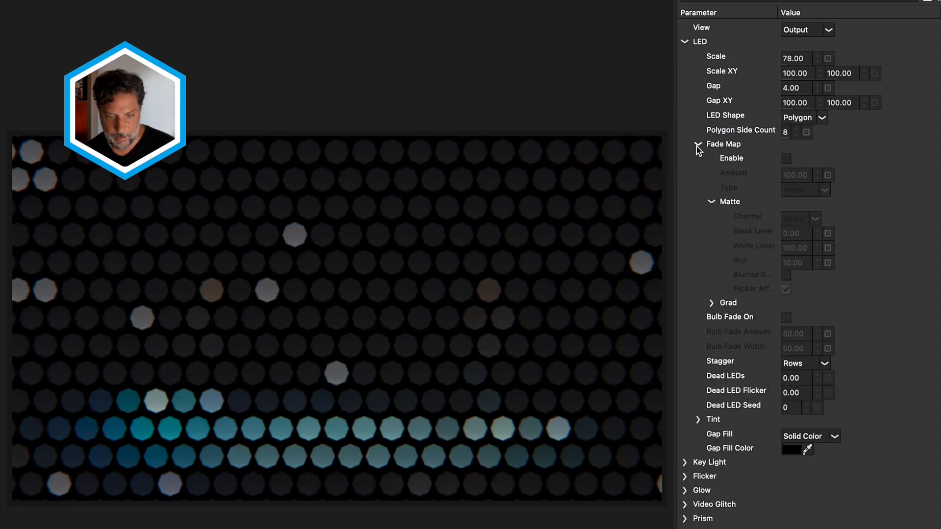
pyautogui.click(787, 160)
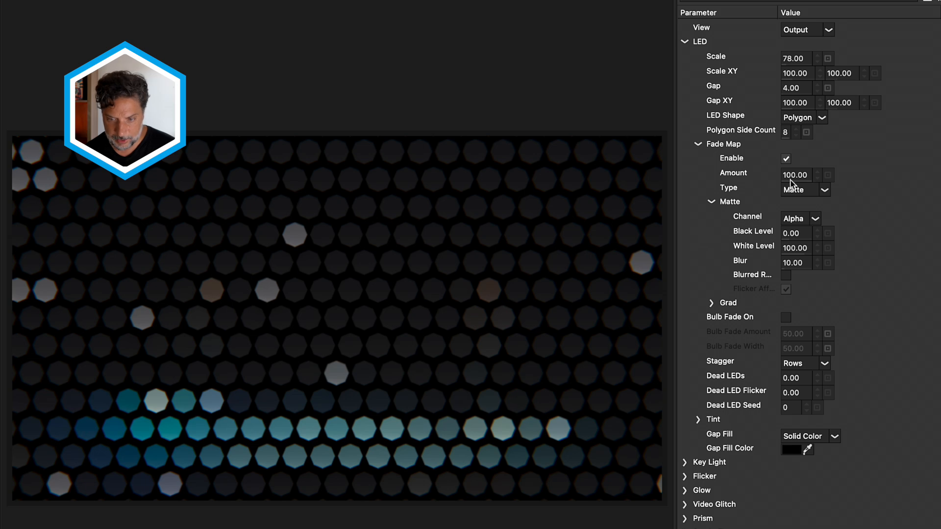
# - Set the fade map Type to Gradient and configure its Grad as a Horizontal Strip with Size 12 and the first Upper-Right value 21
pyautogui.click(827, 189)
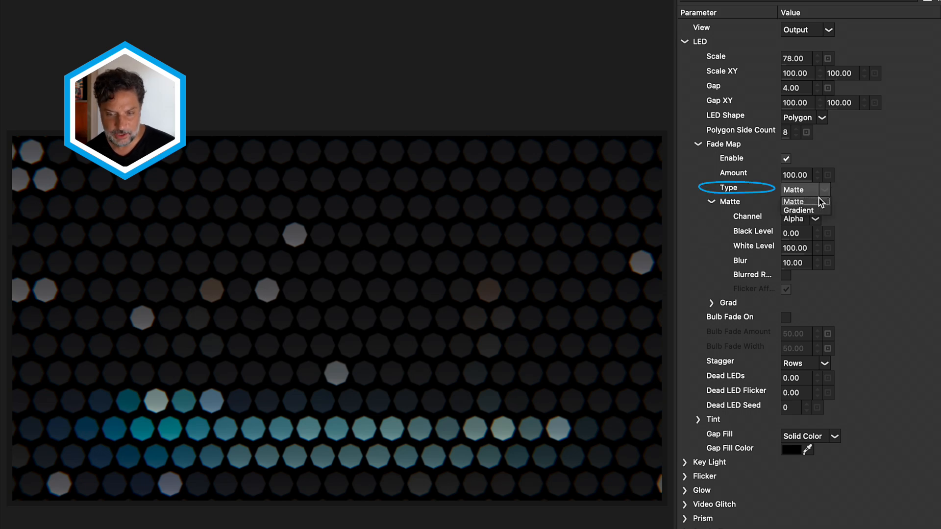
pyautogui.click(805, 210)
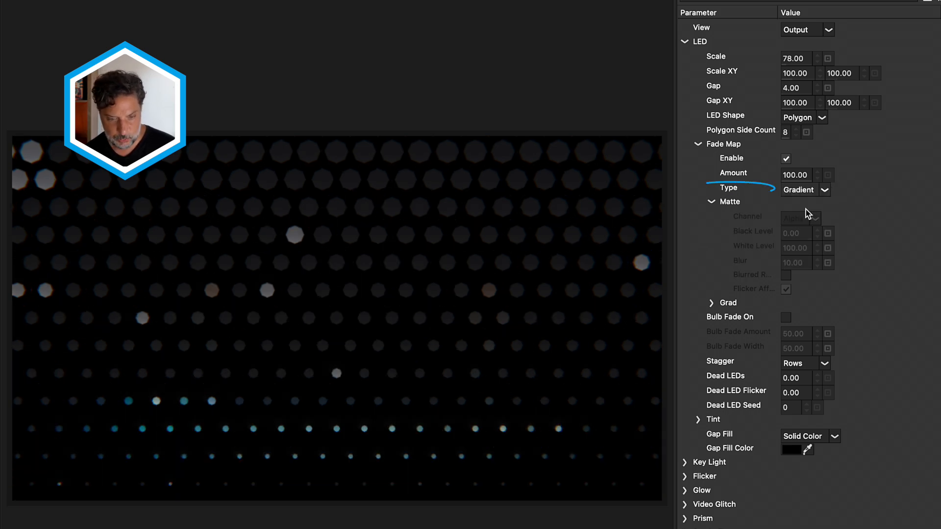
pyautogui.click(711, 303)
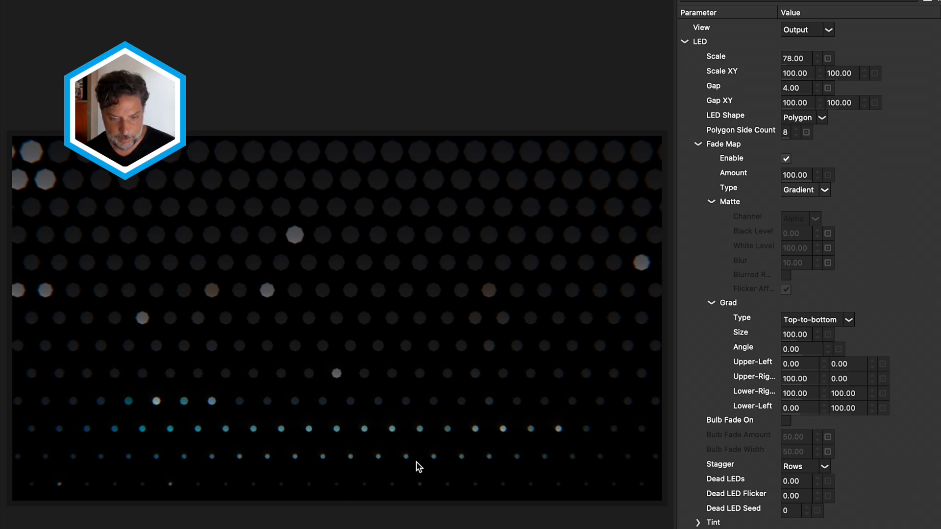
pyautogui.click(849, 321)
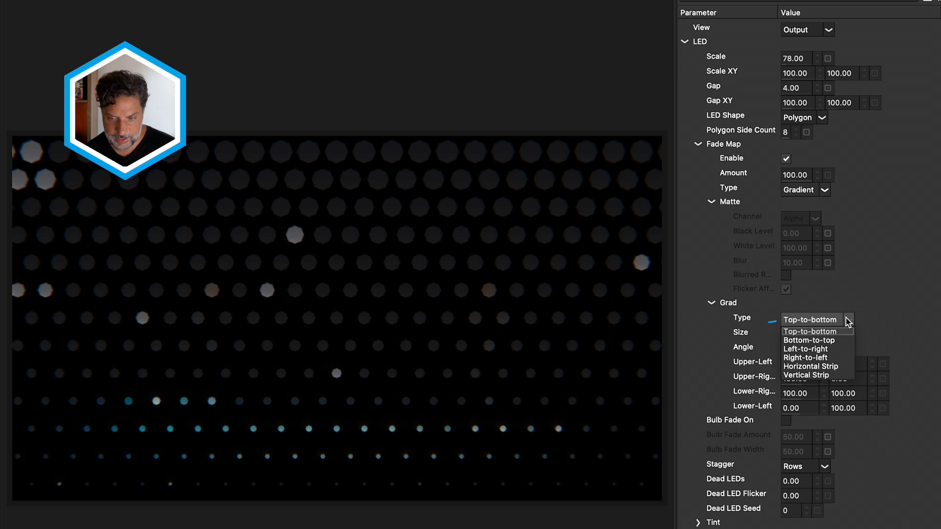
pyautogui.click(809, 366)
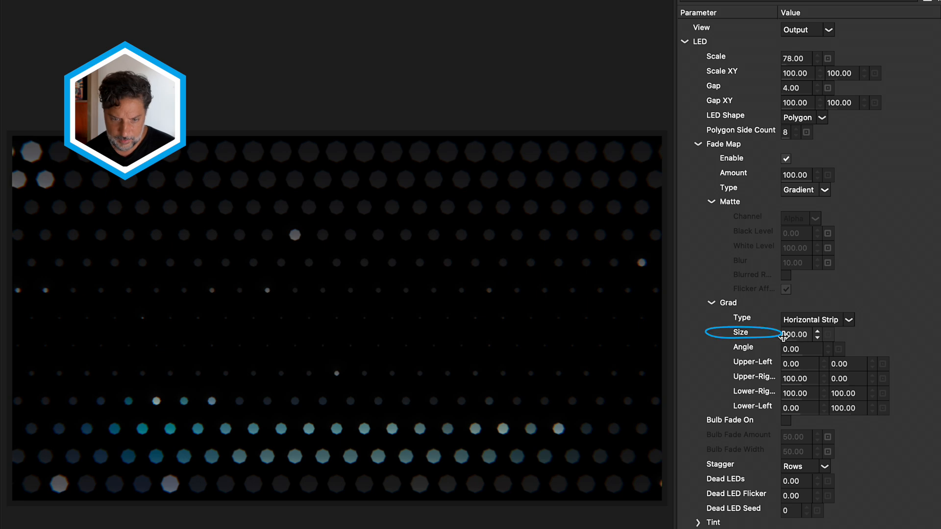
pyautogui.moveTo(785, 336)
pyautogui.mouseDown()
pyautogui.moveTo(717, 346)
pyautogui.moveTo(774, 337)
pyautogui.moveTo(730, 349)
pyautogui.mouseUp()
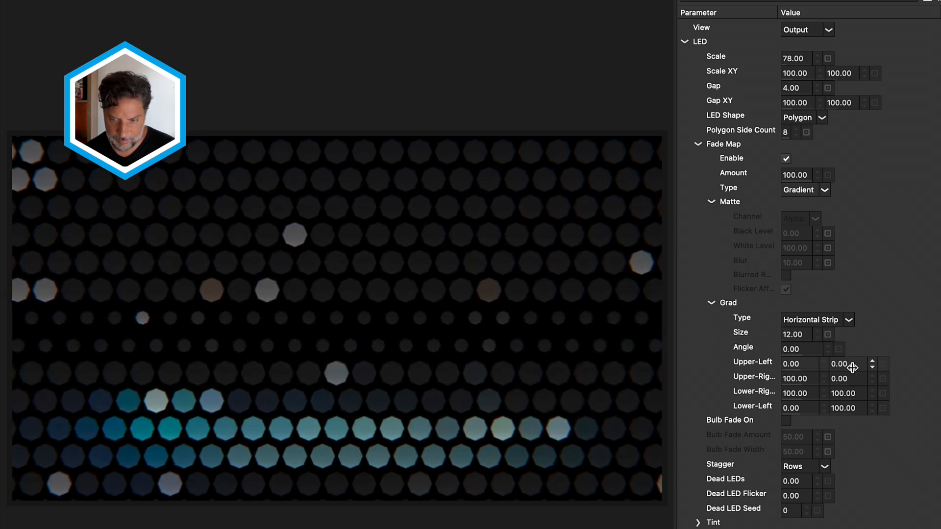
pyautogui.moveTo(809, 382)
pyautogui.mouseDown()
pyautogui.moveTo(811, 371)
pyautogui.moveTo(750, 391)
pyautogui.mouseUp()
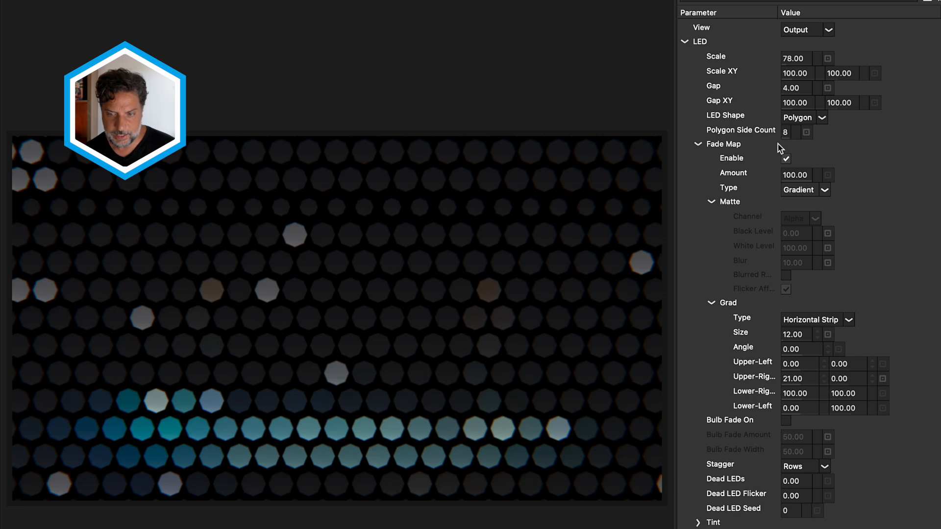
# - Disable the fade map, then turn on Bulb Fade with an Amount of 27 and a Width of 49
pyautogui.click(786, 160)
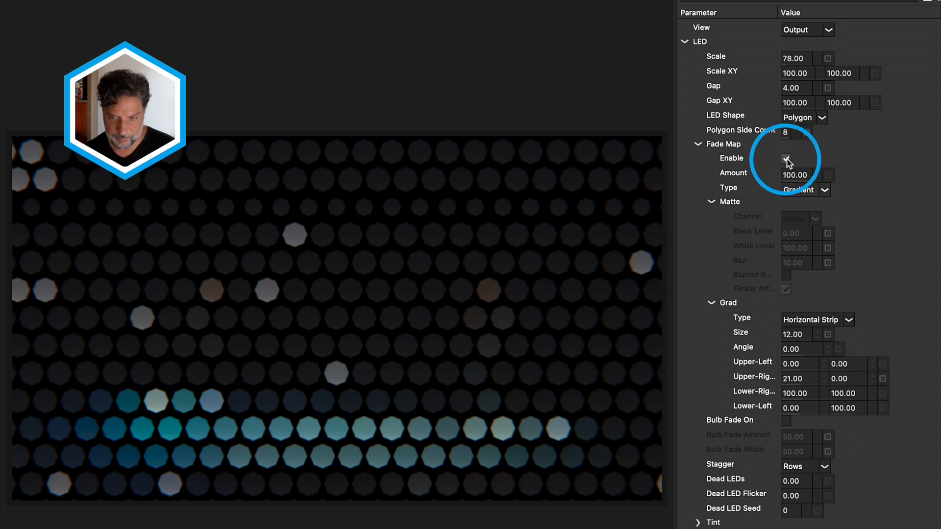
pyautogui.click(698, 146)
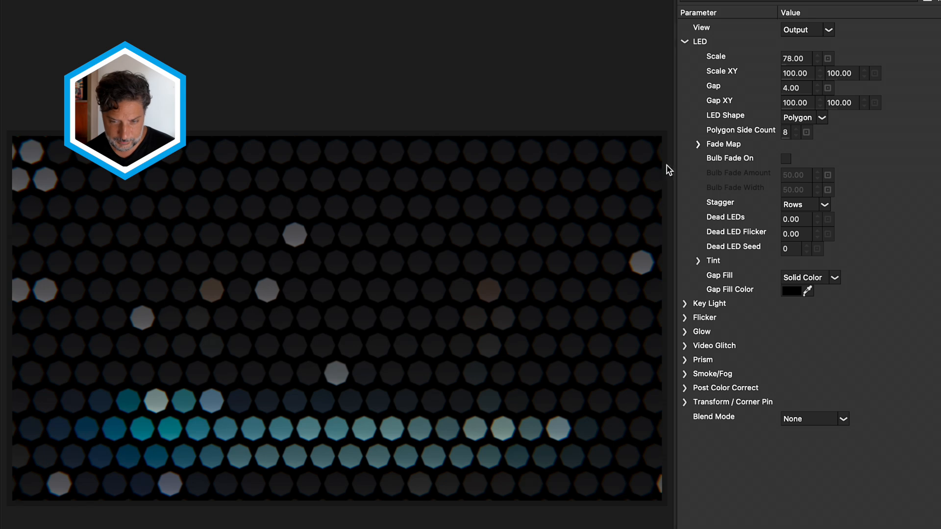
pyautogui.click(786, 160)
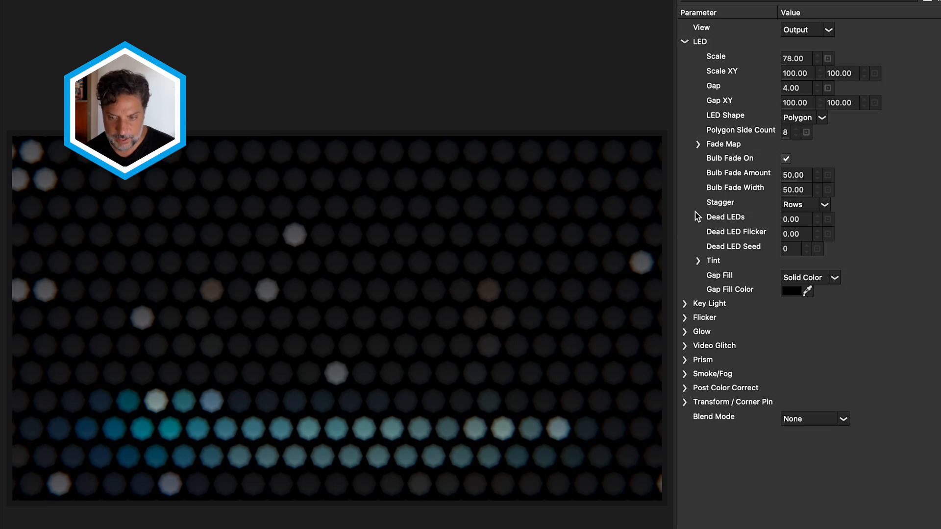
pyautogui.moveTo(796, 174); pyautogui.dragTo(785, 175)
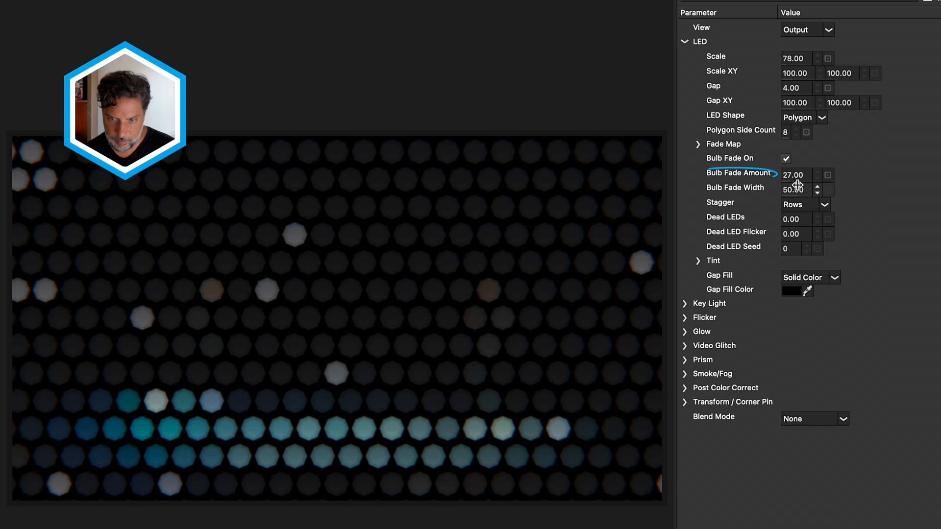
pyautogui.moveTo(793, 190); pyautogui.dragTo(797, 187)
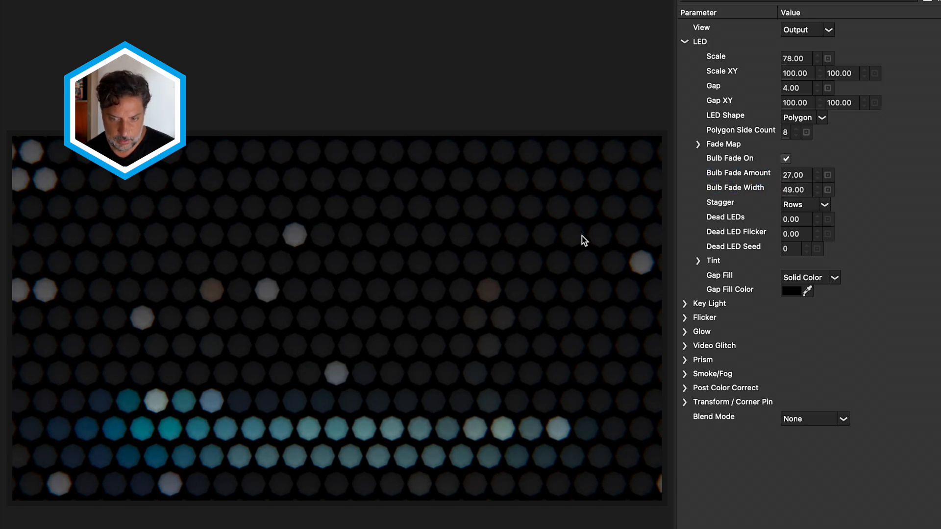
# - Compare Columns and Rows for the LED Stagger, then choose Columns
pyautogui.click(822, 206)
pyautogui.click(802, 233)
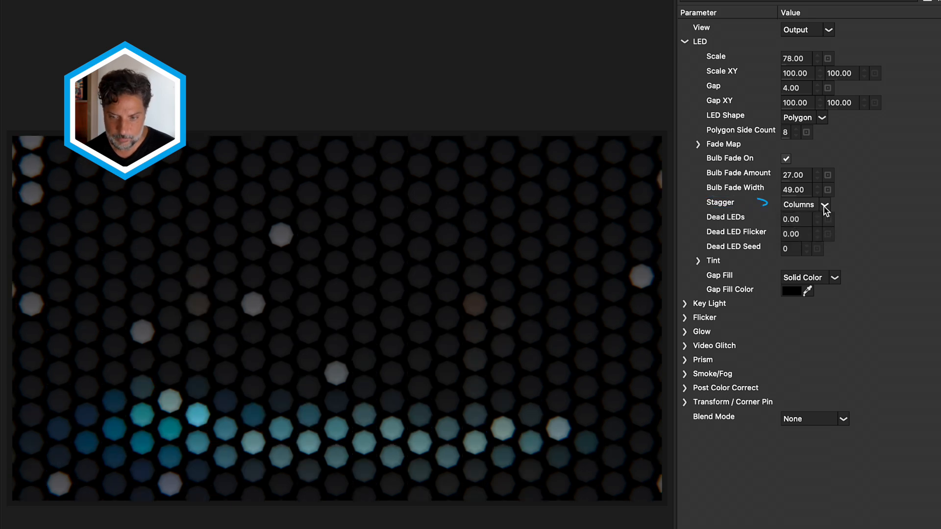
pyautogui.click(824, 205)
pyautogui.click(807, 226)
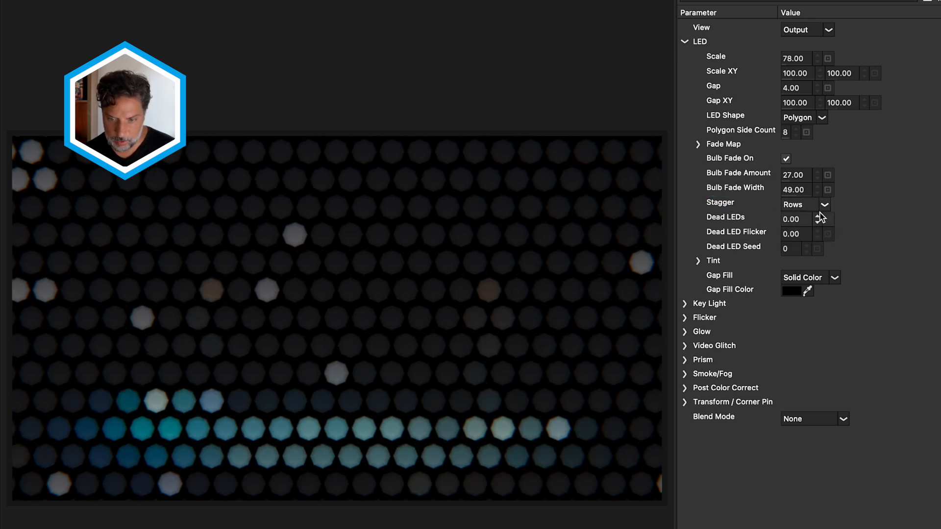
pyautogui.click(824, 206)
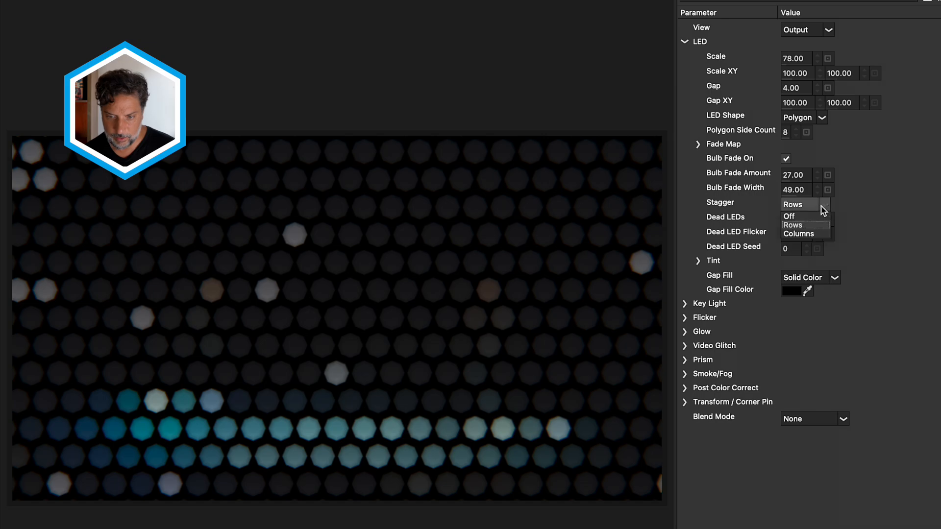
pyautogui.click(803, 233)
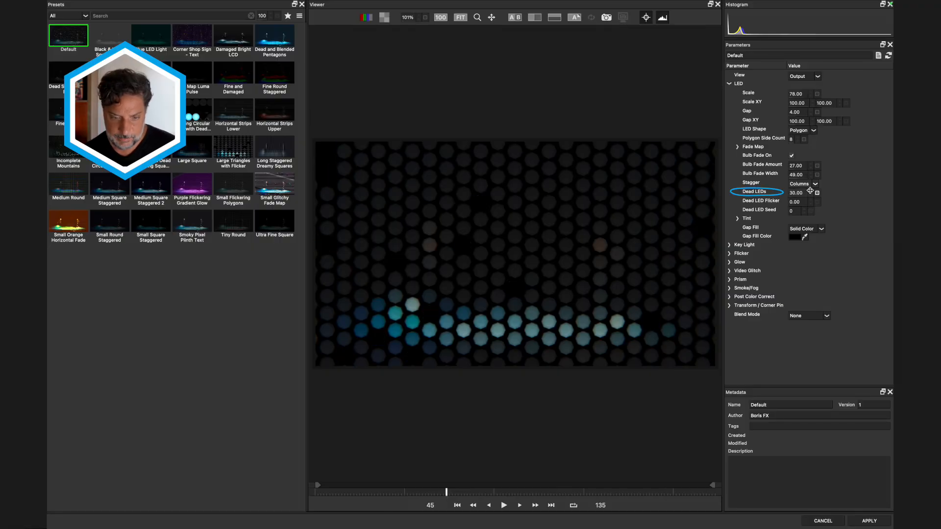
# - Set Dead LEDs to 23 and Dead LED Flicker to 56, and play the clip to preview them
pyautogui.moveTo(802, 191); pyautogui.dragTo(814, 202)
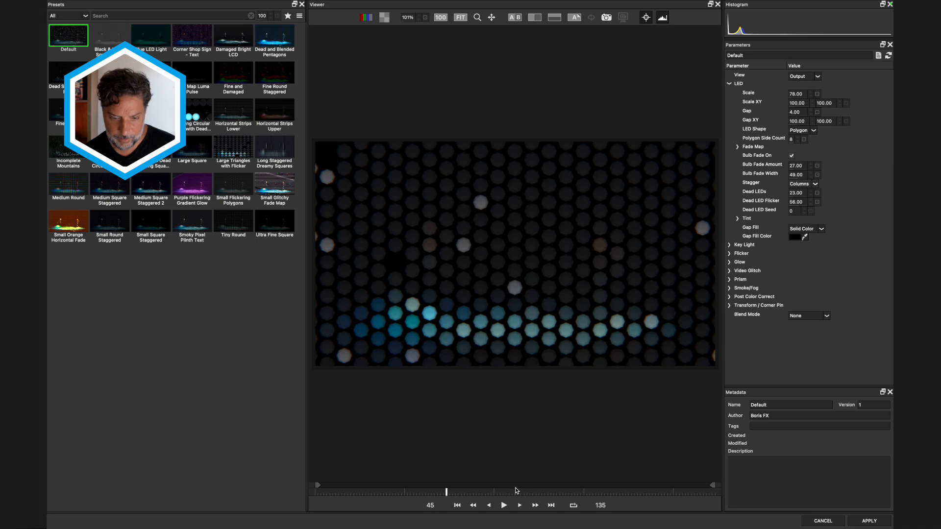
pyautogui.click(504, 506)
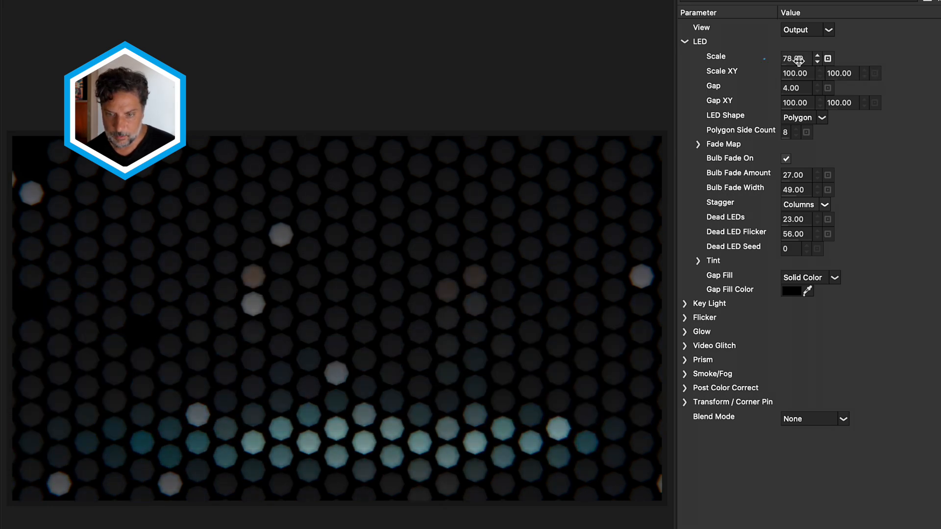
# - Reduce the LED Scale to 9 and the Gap to 1
pyautogui.moveTo(799, 60); pyautogui.dragTo(744, 68)
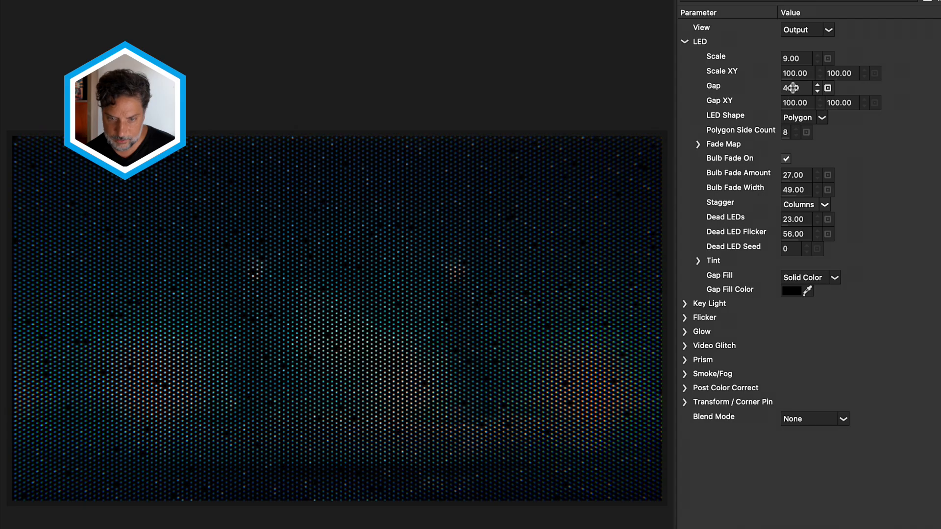
pyautogui.moveTo(792, 87); pyautogui.dragTo(782, 89)
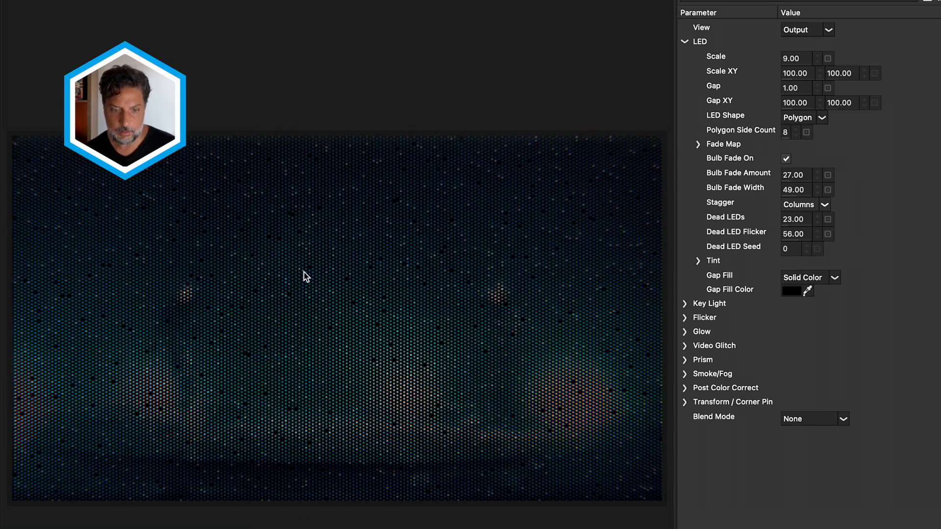
# - Close the LED group, expand Key Light and raise its Strength to 130
pyautogui.click(685, 43)
pyautogui.click(685, 57)
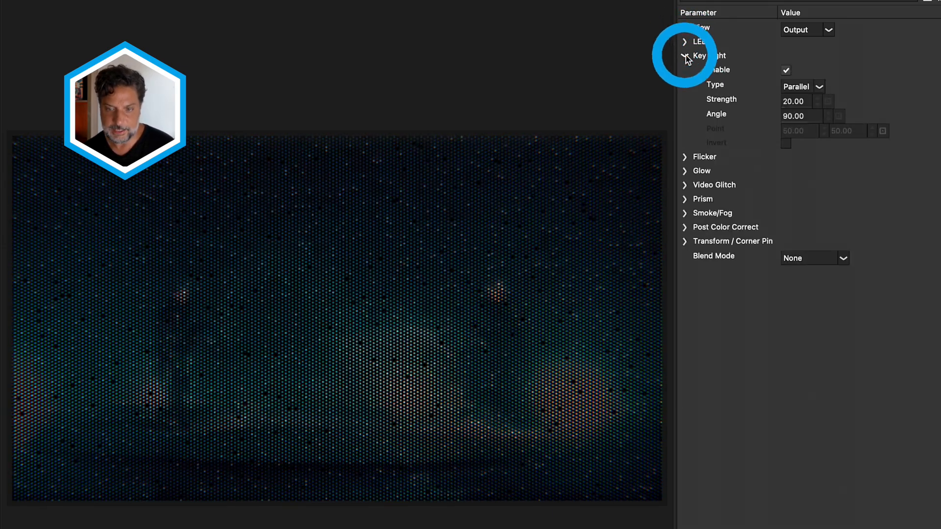
pyautogui.moveTo(785, 100); pyautogui.dragTo(873, 97)
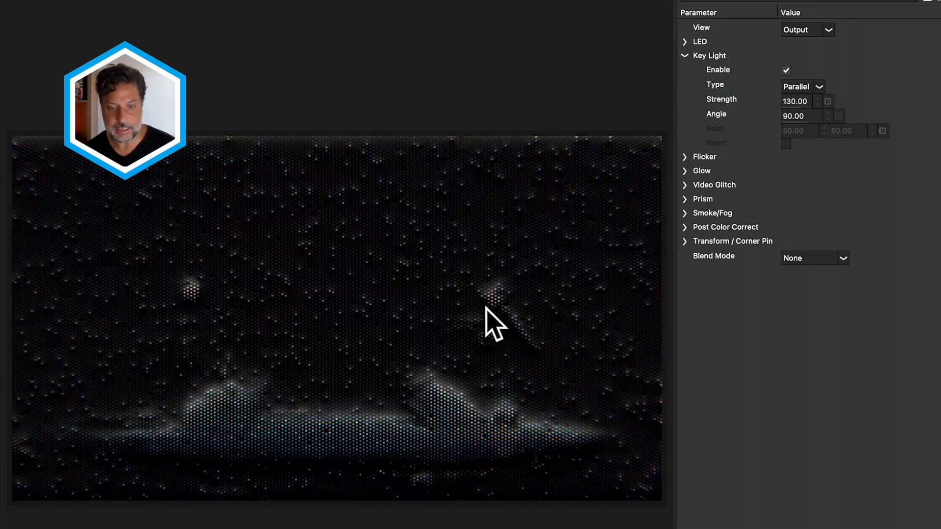
# - Change the Key Light Type to Point, with Strength 200 and the first Point value at 27
pyautogui.click(817, 86)
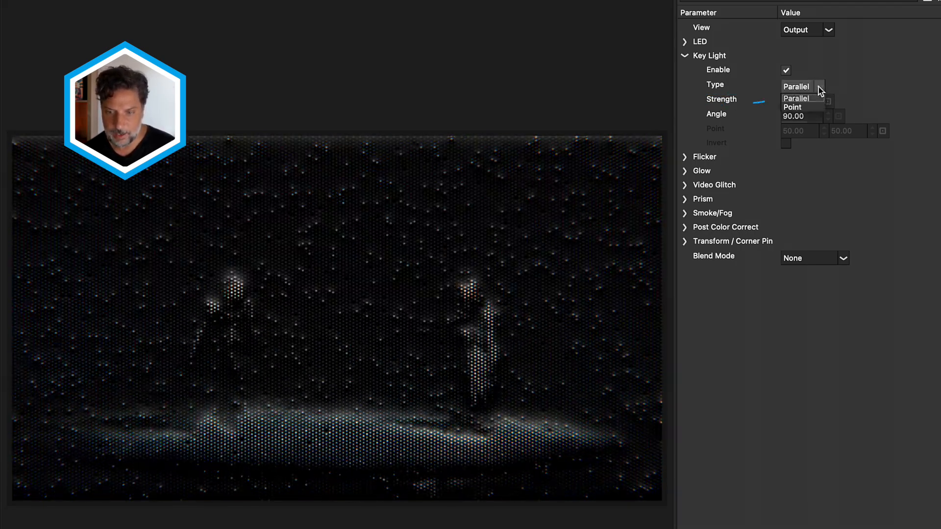
pyautogui.click(796, 106)
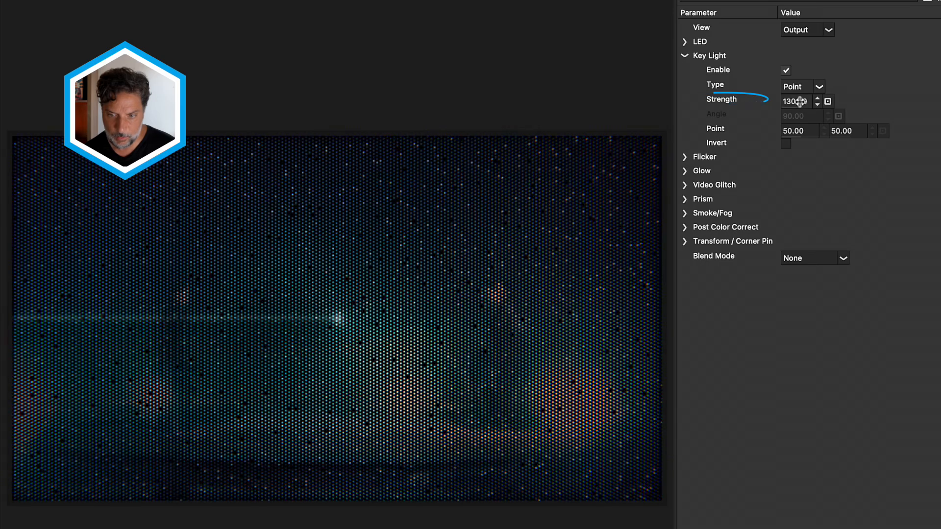
pyautogui.moveTo(800, 102); pyautogui.dragTo(896, 101)
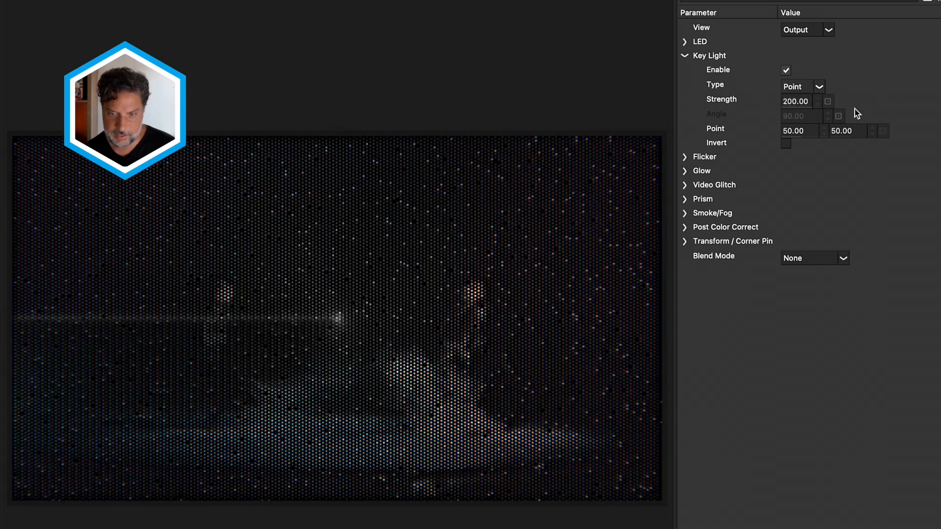
pyautogui.moveTo(787, 131)
pyautogui.mouseDown()
pyautogui.moveTo(720, 135)
pyautogui.moveTo(801, 128)
pyautogui.moveTo(752, 133)
pyautogui.moveTo(792, 118)
pyautogui.moveTo(744, 126)
pyautogui.moveTo(757, 122)
pyautogui.mouseUp()
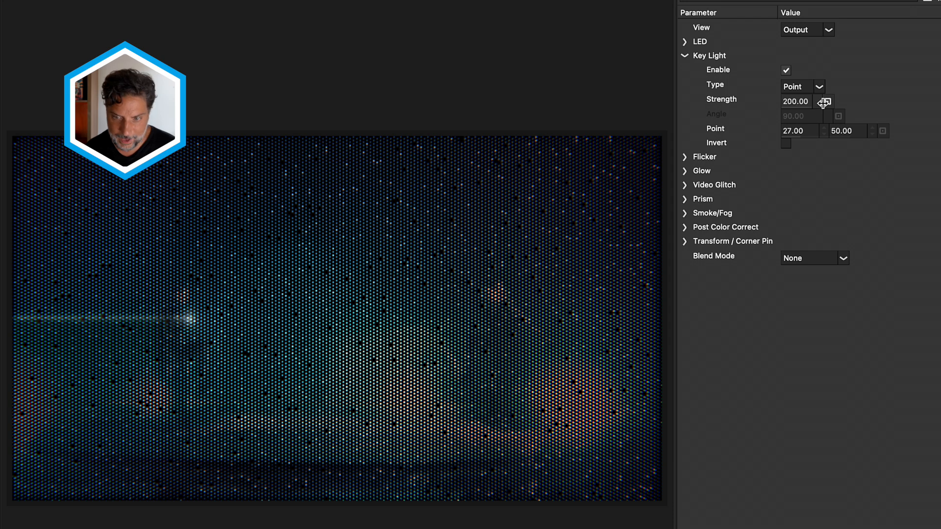
# - Return the Key Light Type to Parallel, set its Angle to 60 and collapse the Key Light group
pyautogui.click(819, 87)
pyautogui.click(808, 98)
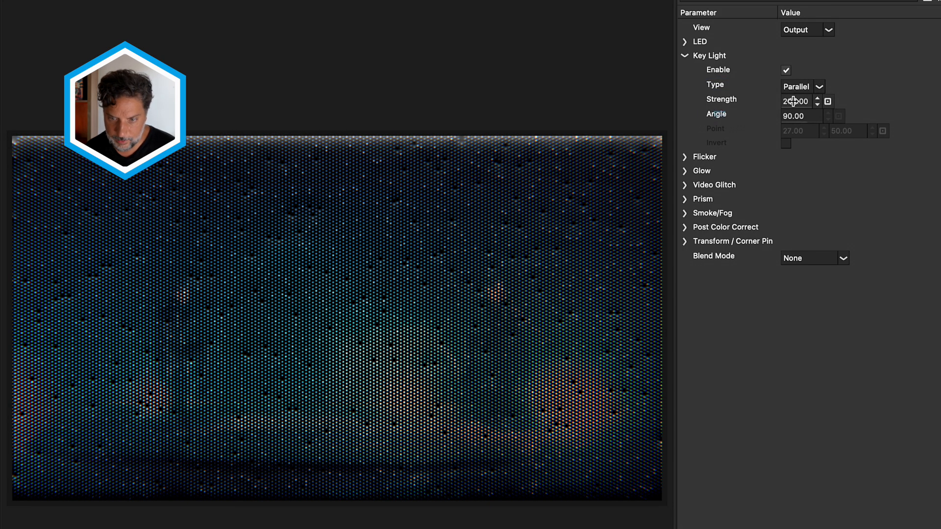
pyautogui.moveTo(794, 102); pyautogui.dragTo(786, 141)
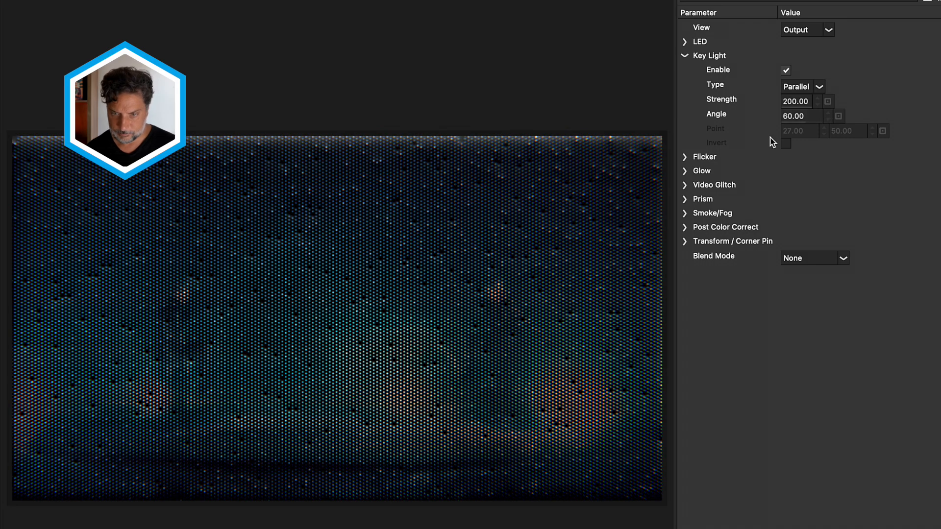
pyautogui.click(685, 55)
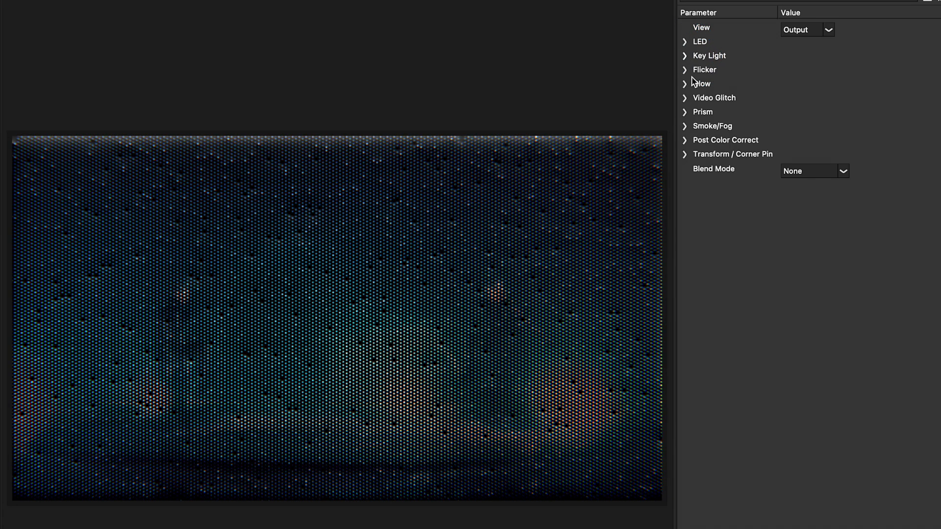
# - In the Flicker group, set Blink Speed to 38, try Blink LEDs at 69 and reset Blink LEDs to its default
pyautogui.click(685, 71)
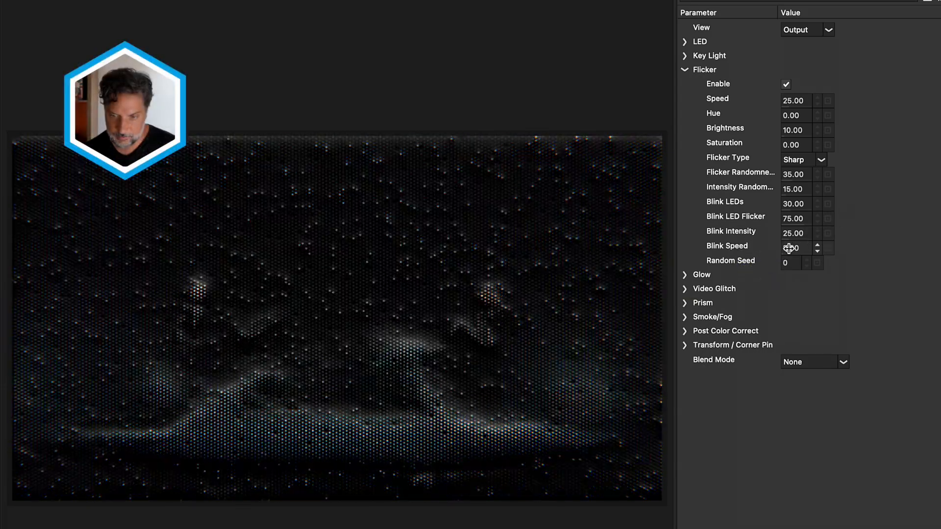
pyautogui.moveTo(789, 249); pyautogui.dragTo(806, 247)
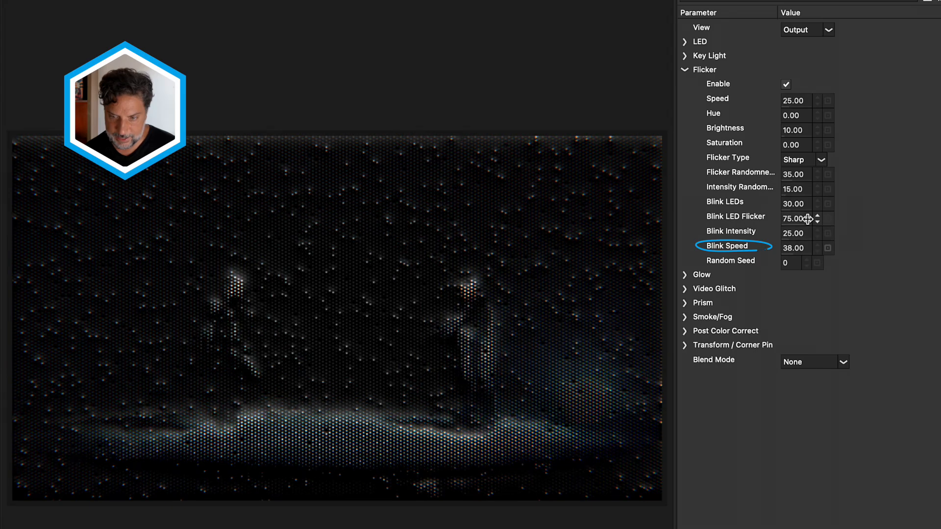
pyautogui.moveTo(817, 205); pyautogui.dragTo(827, 206)
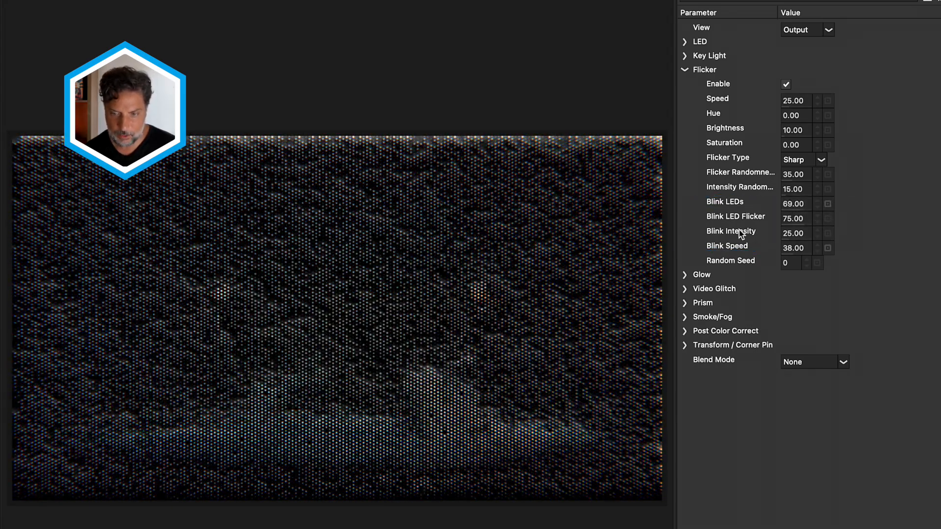
pyautogui.click(827, 205)
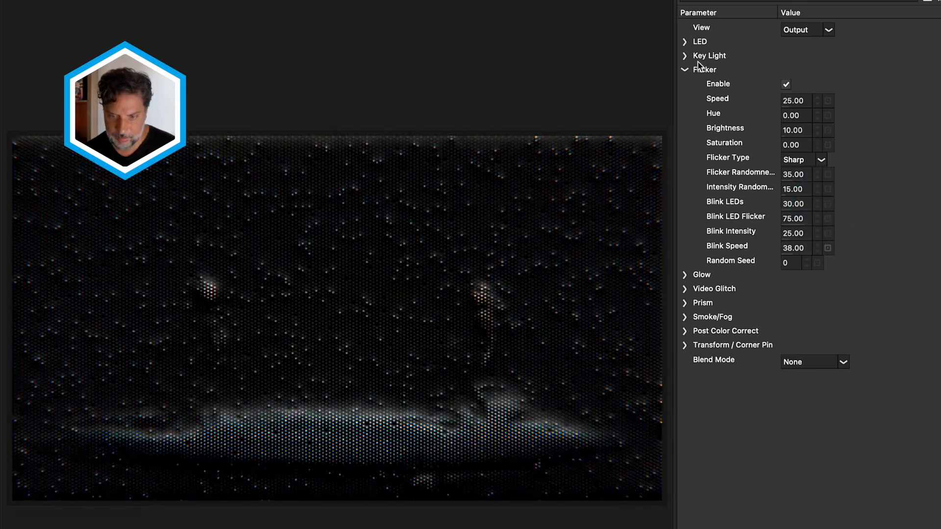
pyautogui.click(685, 71)
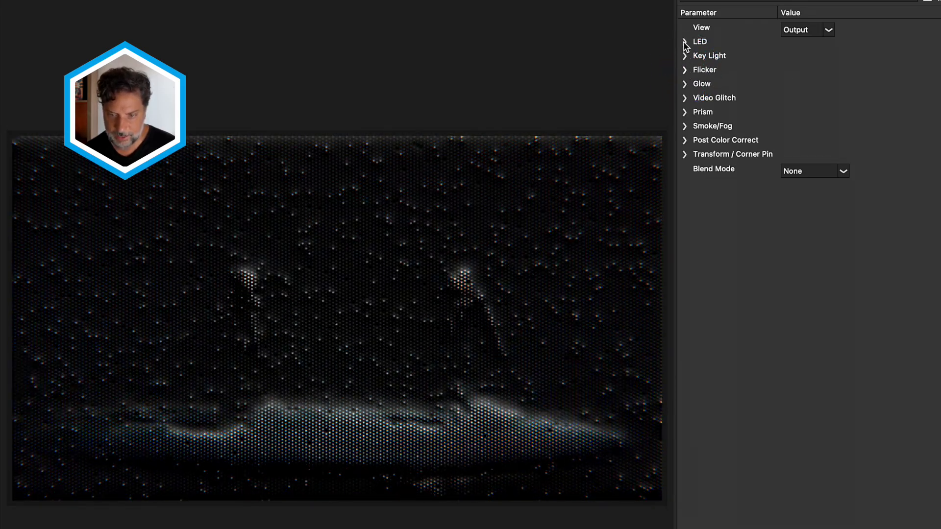
# - In the LED group, set Dead LEDs to 10 and collapse the group
pyautogui.click(685, 43)
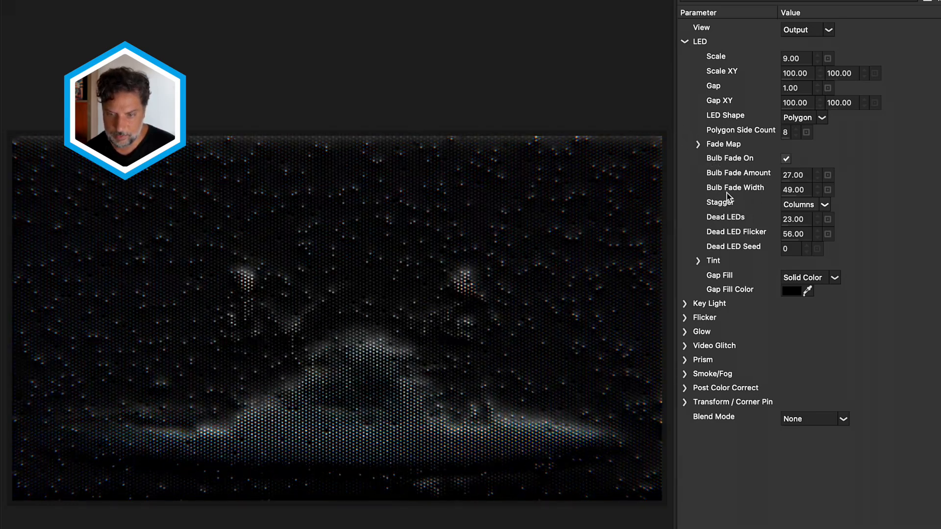
pyautogui.click(795, 220)
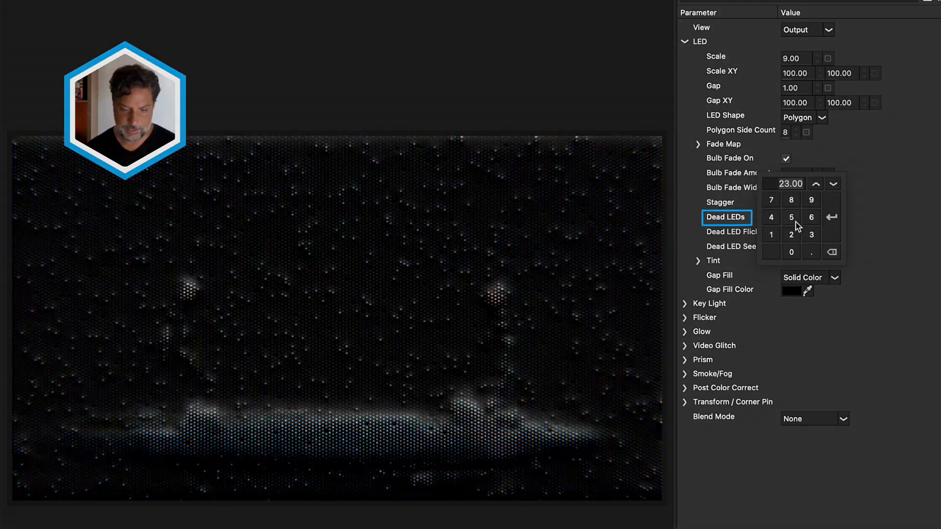
pyautogui.click(772, 235)
pyautogui.click(791, 252)
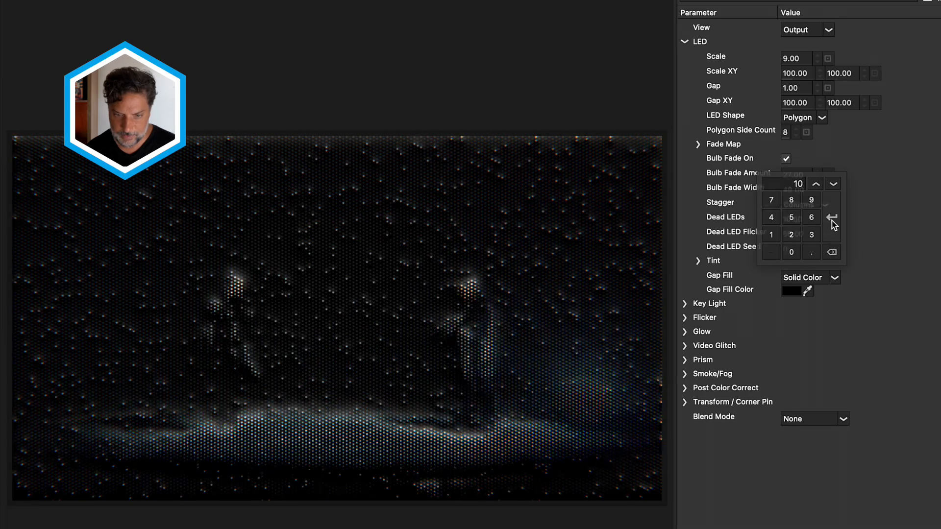
pyautogui.click(831, 219)
pyautogui.click(685, 41)
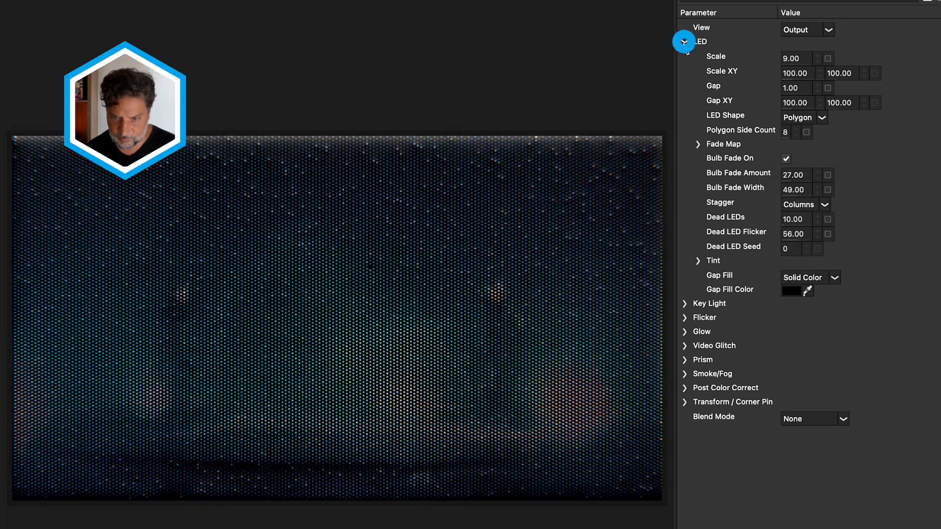
# - In the Flicker group, set Blink LEDs to 10 and collapse the group
pyautogui.click(684, 69)
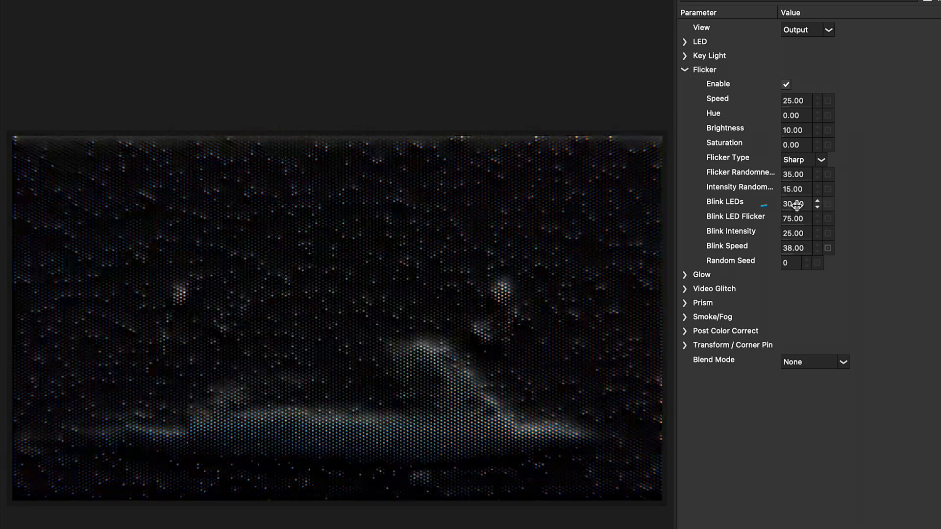
pyautogui.moveTo(789, 205); pyautogui.dragTo(778, 206)
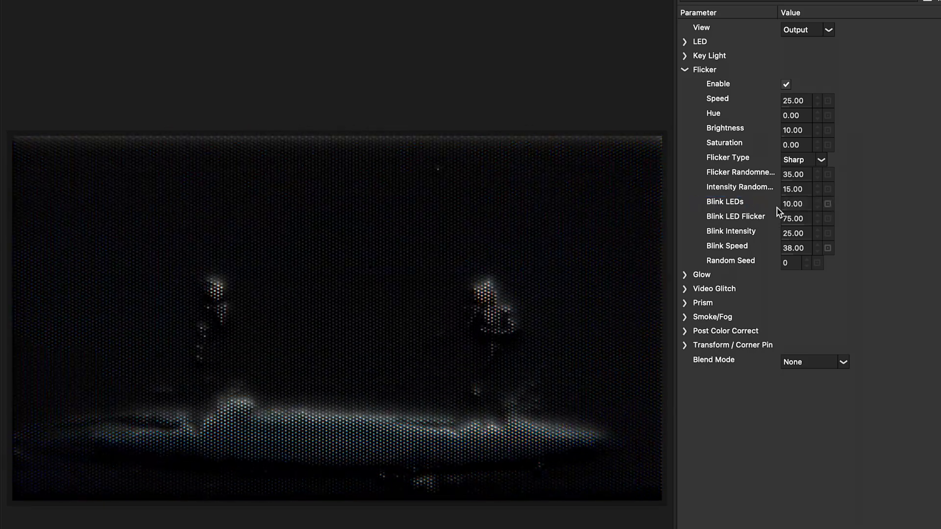
pyautogui.click(685, 71)
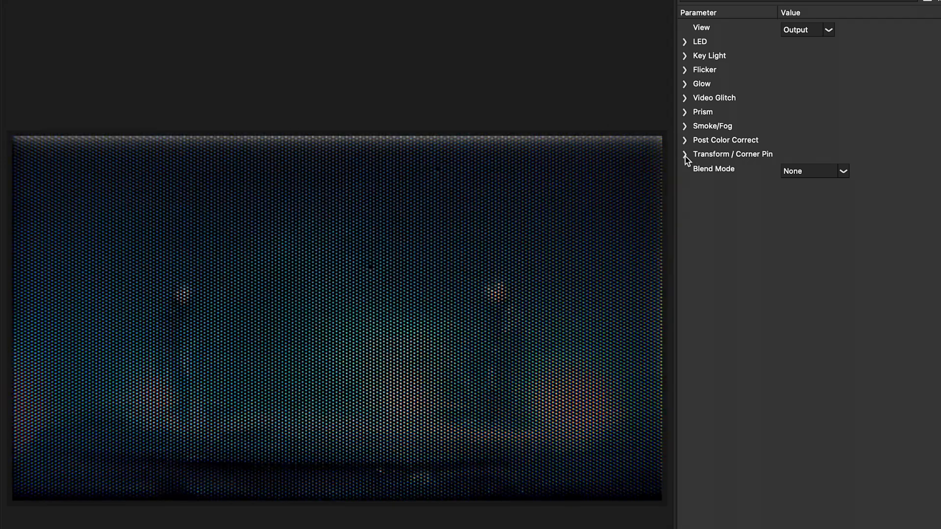
# - In the Post Color Correct group, raise Brightness to 61 and Gamma to 13
pyautogui.click(685, 140)
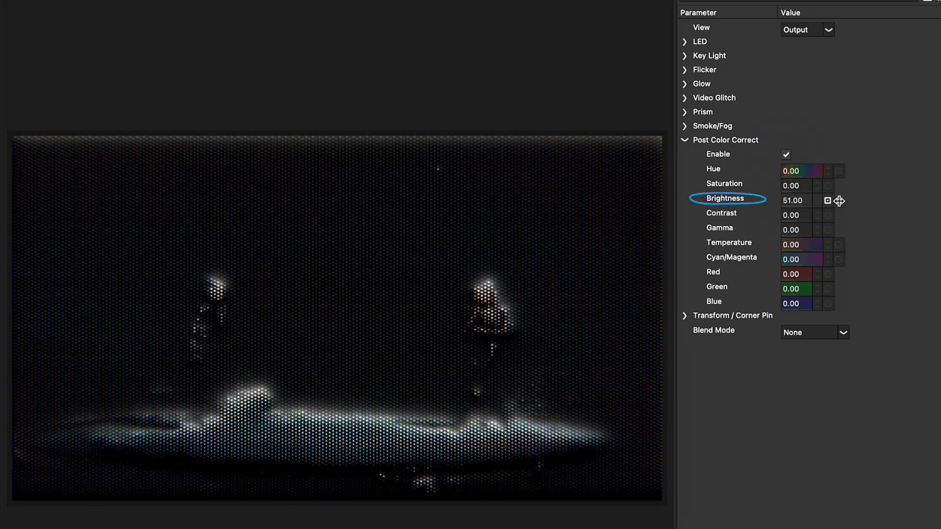
pyautogui.moveTo(839, 201); pyautogui.dragTo(839, 201)
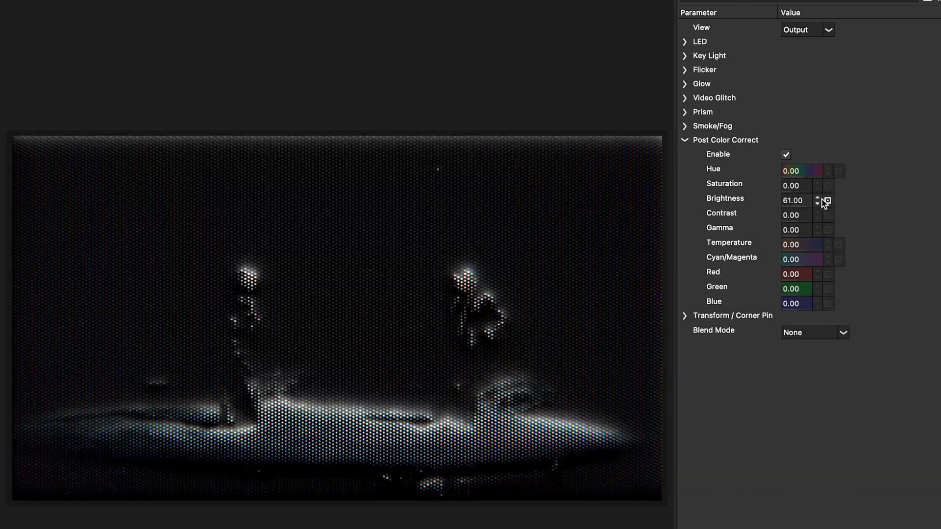
pyautogui.moveTo(817, 230); pyautogui.dragTo(808, 238)
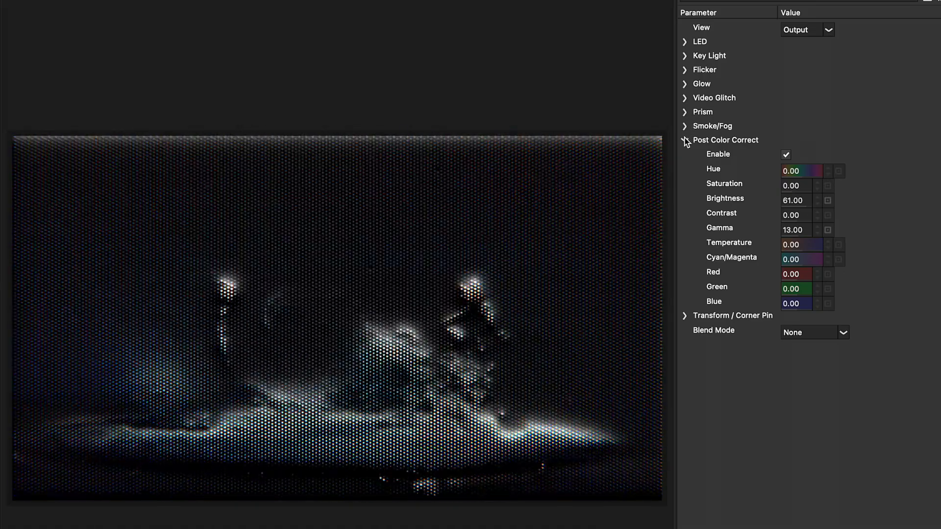
# - Try the Screen and Multiply blend modes for Super LED, and settle on Screen
pyautogui.click(801, 330)
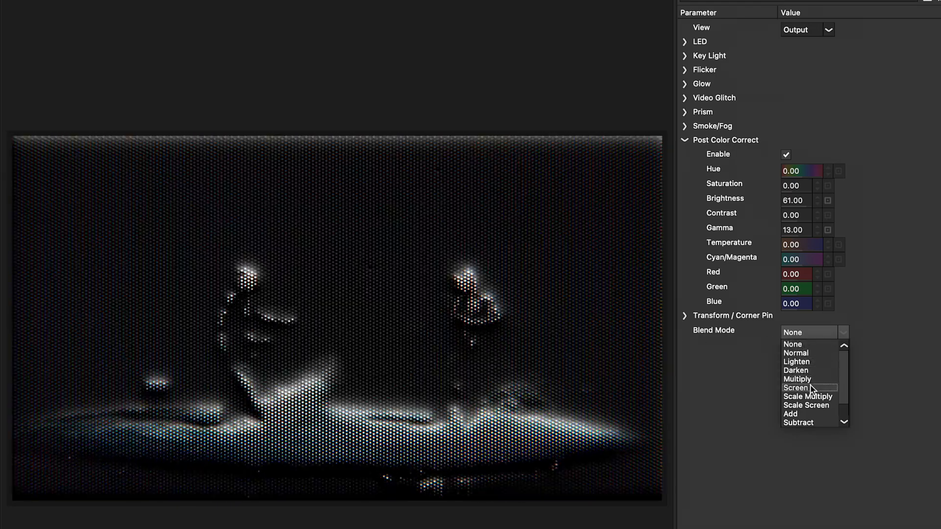
pyautogui.click(810, 387)
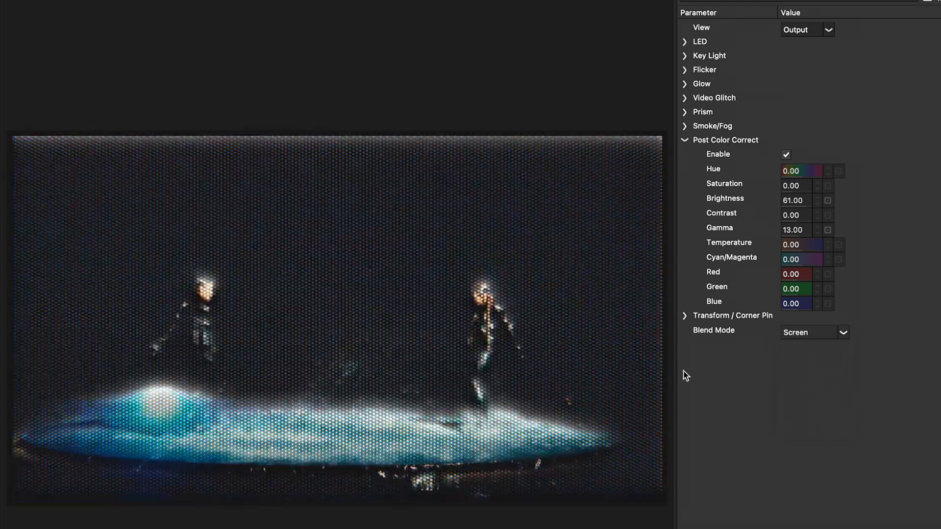
pyautogui.click(815, 333)
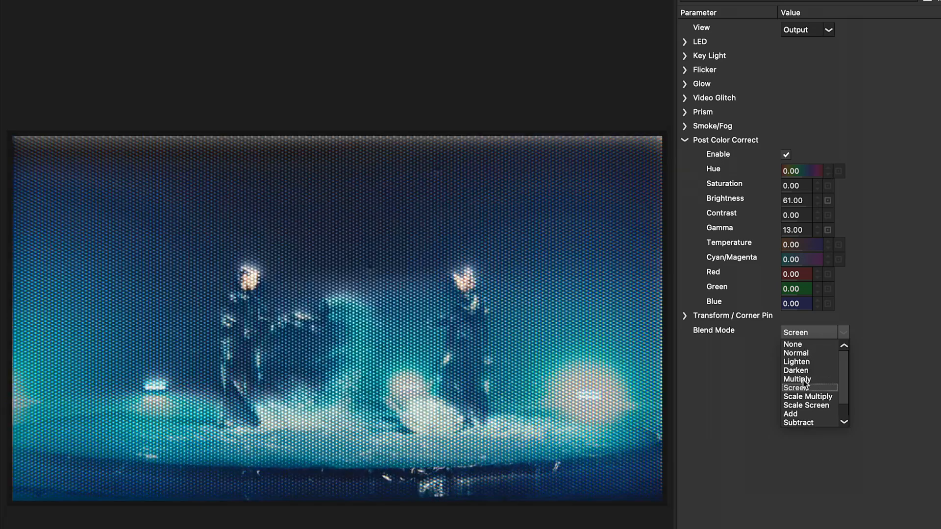
pyautogui.click(804, 380)
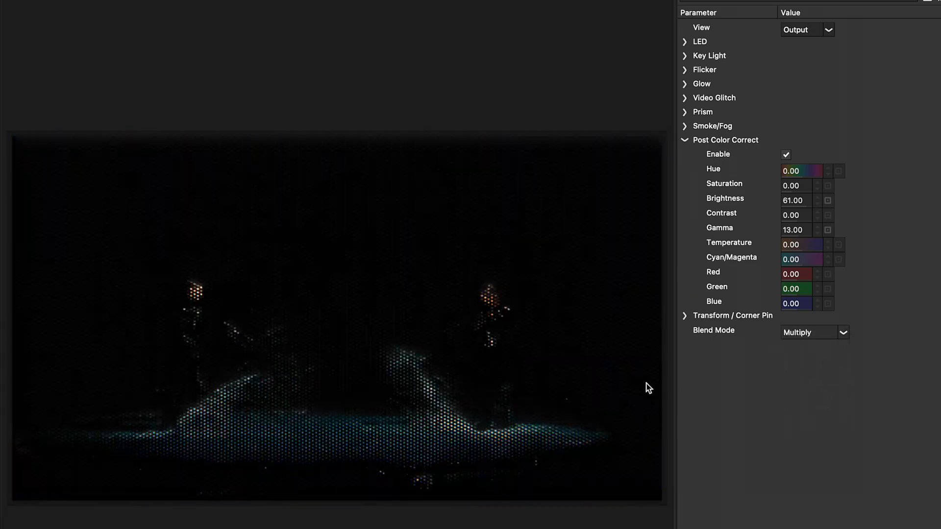
pyautogui.click(803, 335)
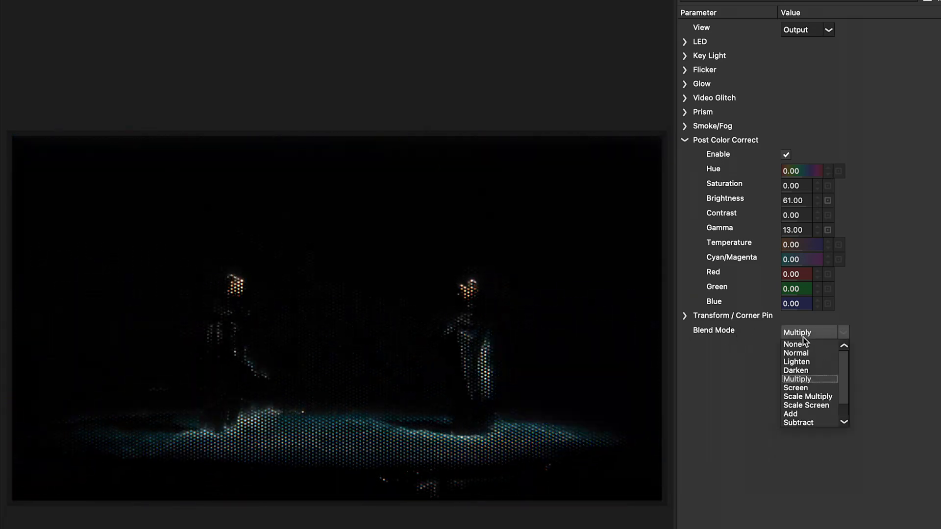
pyautogui.click(799, 388)
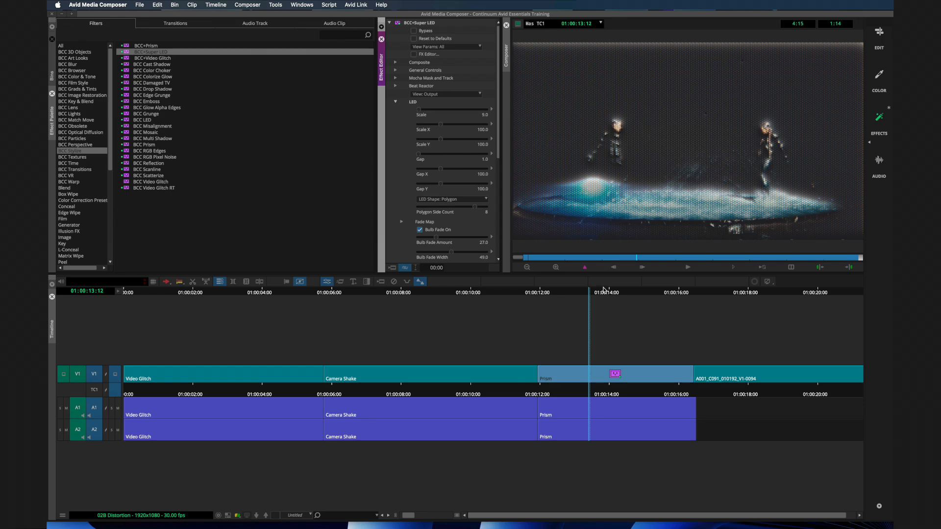
# - Play the Camera Shake clip from its beginning to review it without any effect
pyautogui.moveTo(412, 292)
pyautogui.mouseDown()
pyautogui.moveTo(375, 295)
pyautogui.moveTo(396, 293)
pyautogui.mouseUp()
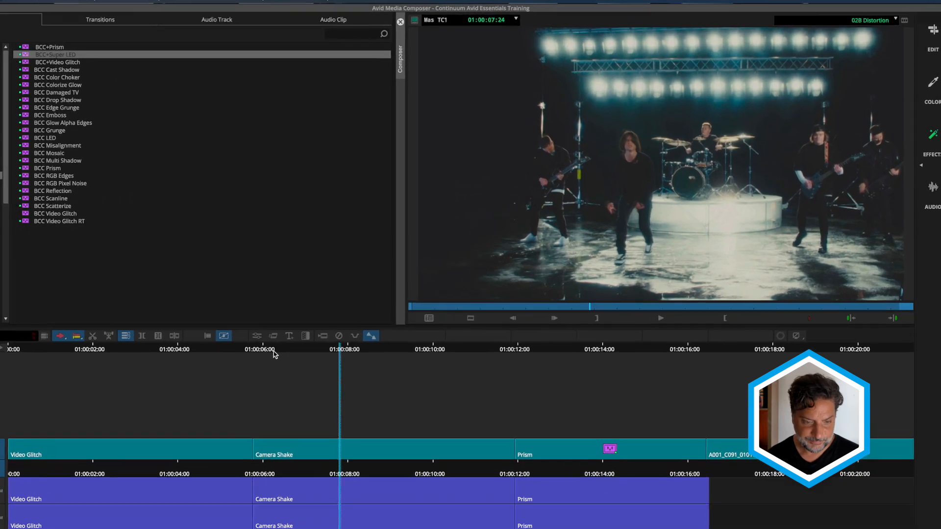
pyautogui.click(333, 293)
pyautogui.press('space')
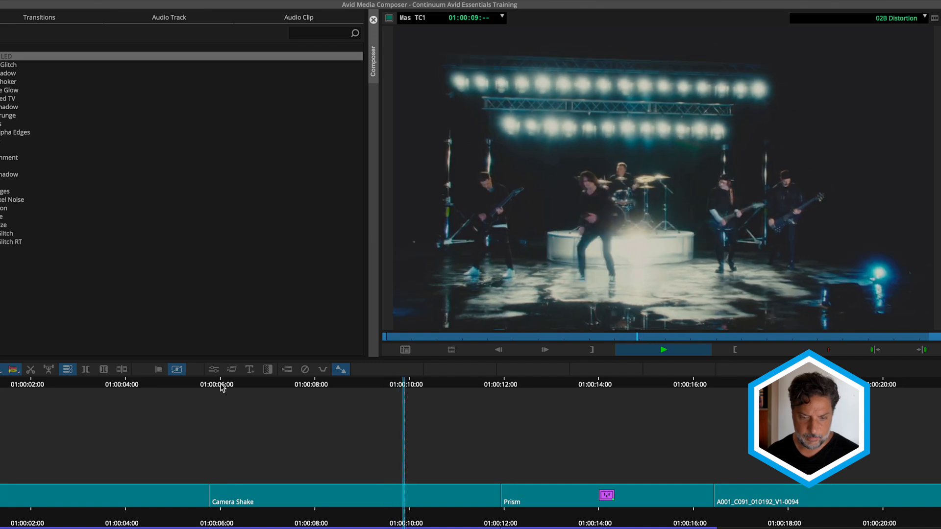
pyautogui.press('space')
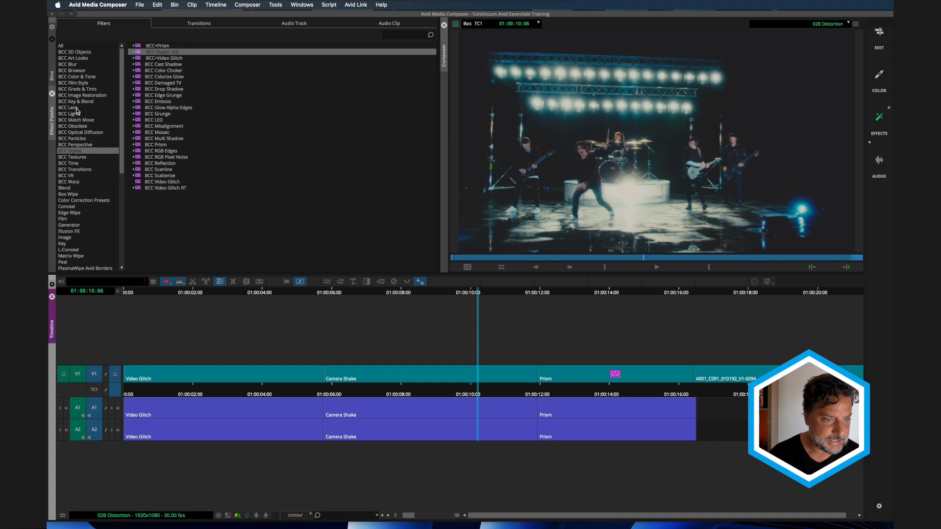
# - Apply BCC+Camera Shake from the BCC Lens category to the Camera Shake clip on V1
pyautogui.click(69, 107)
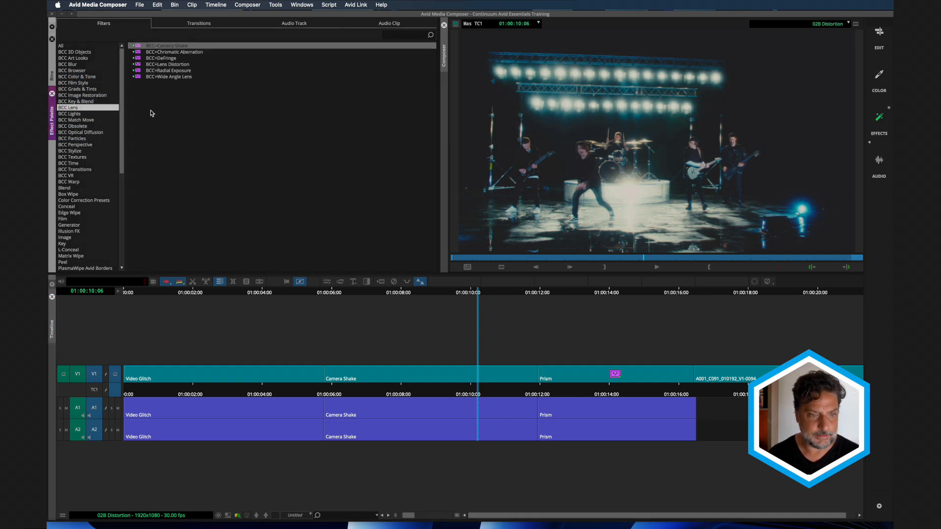
pyautogui.moveTo(136, 49); pyautogui.dragTo(130, 77)
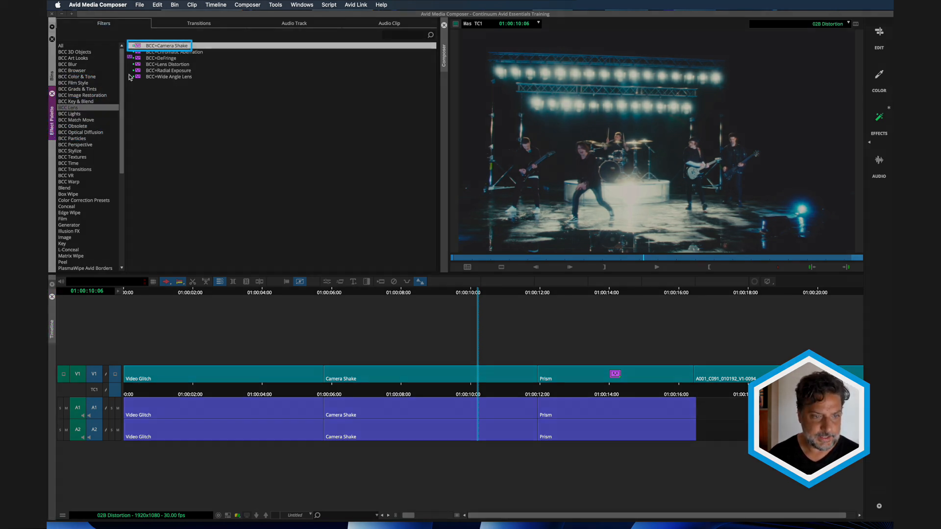
pyautogui.moveTo(178, 160); pyautogui.dragTo(241, 239)
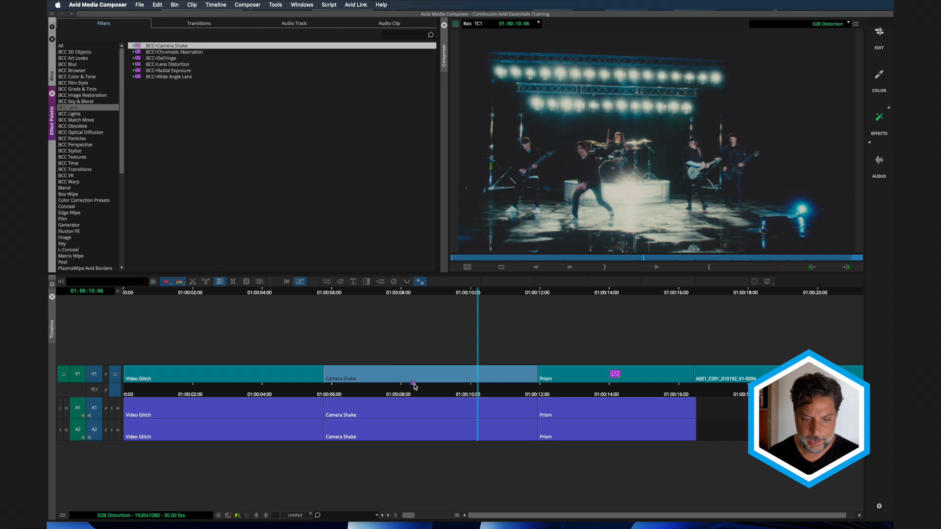
pyautogui.moveTo(422, 377); pyautogui.dragTo(422, 376)
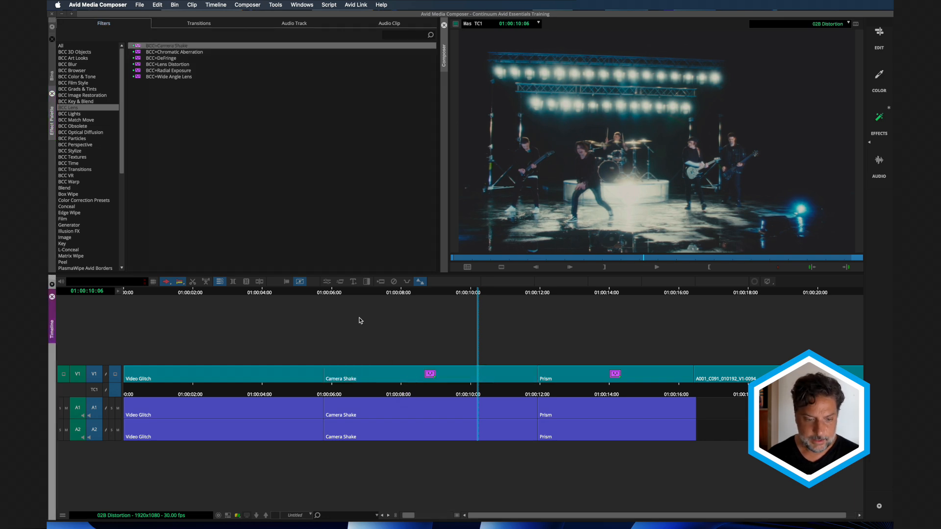
# - Play the Camera Shake clip from 01:00:05:29 to review the default shake
pyautogui.click(331, 294)
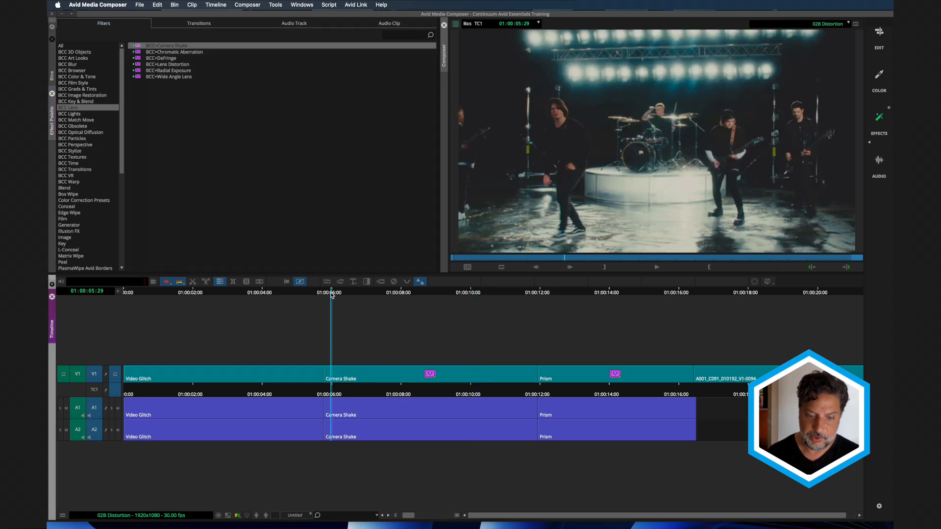
pyautogui.press('space')
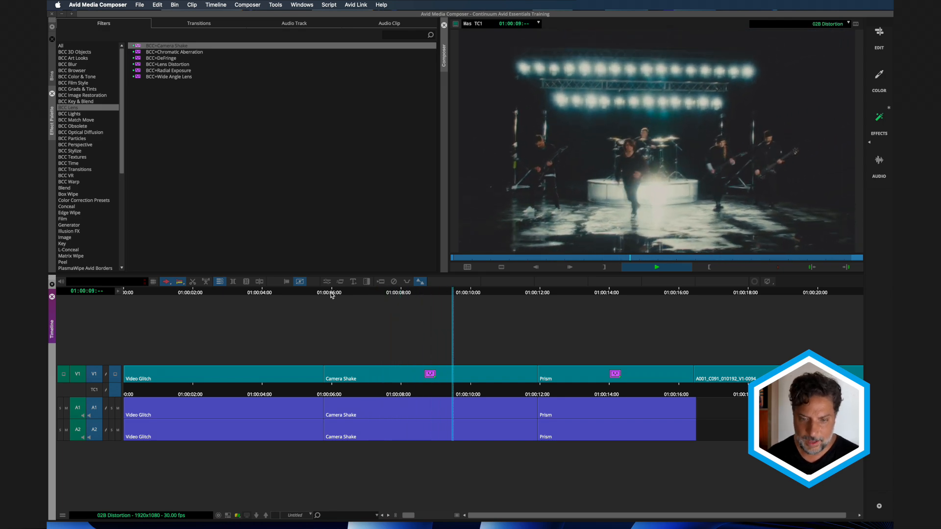
pyautogui.press('space')
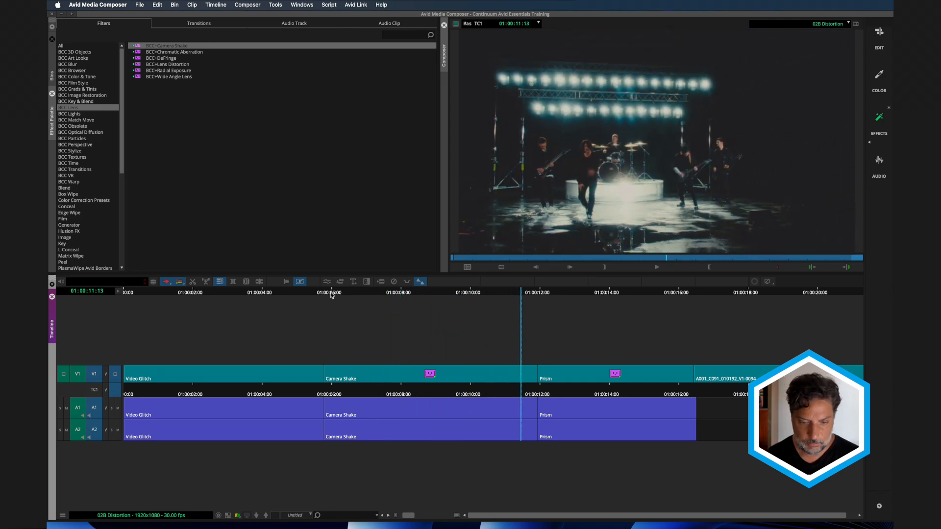
# - Open Camera Shake in the FX Editor, play back the A Little Handheld preset and try the Frantic preset
pyautogui.click(327, 282)
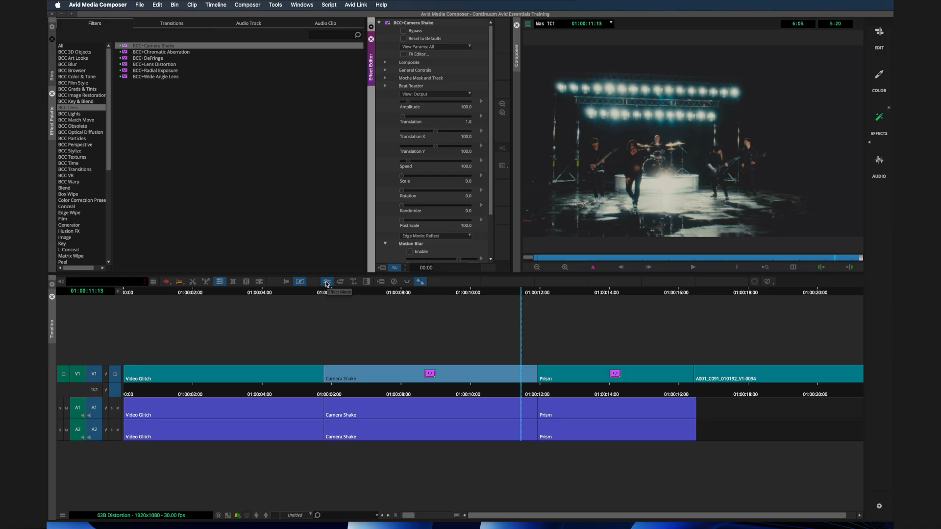
pyautogui.click(405, 54)
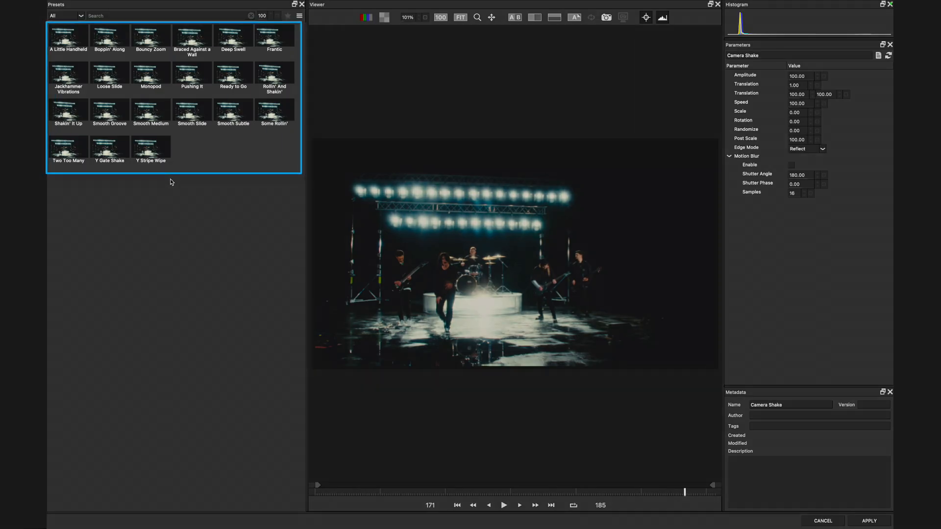
pyautogui.click(70, 44)
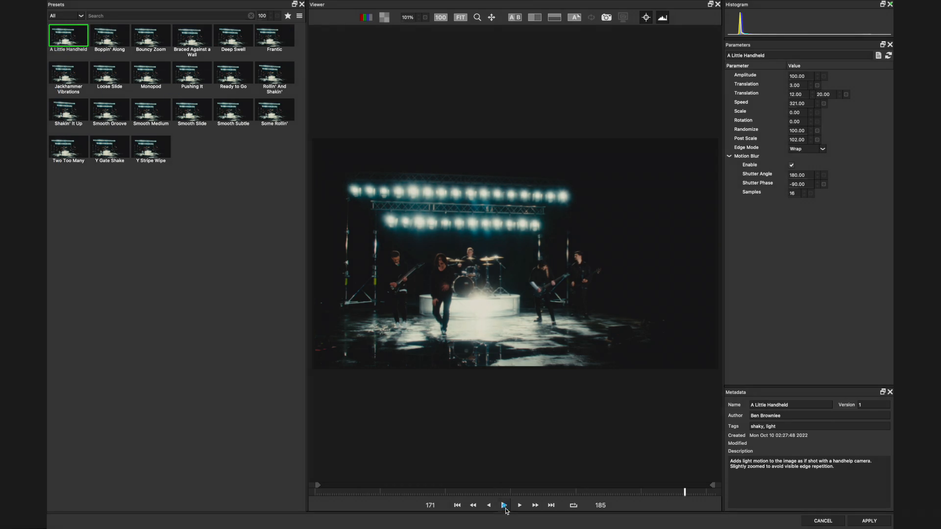
pyautogui.click(505, 506)
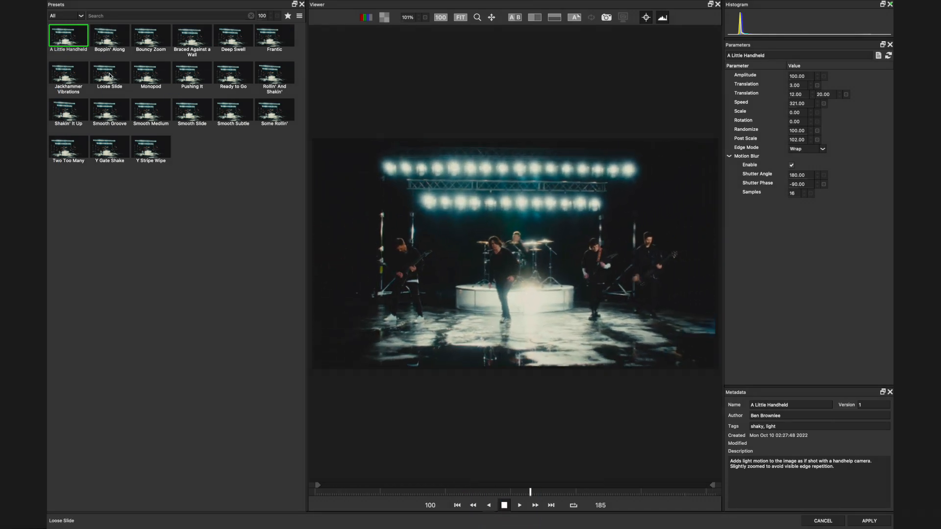
pyautogui.click(274, 35)
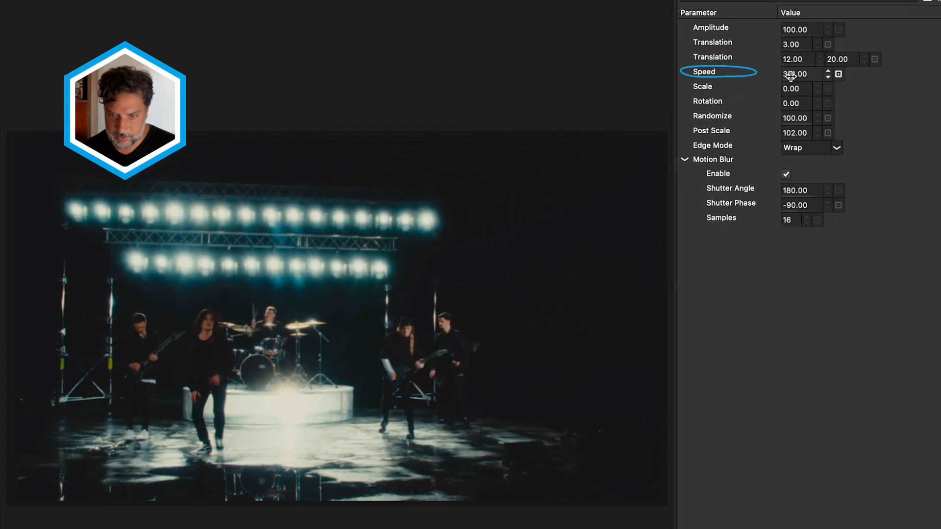
# - Set the shake's Speed to 490, Amplitude to 224, single-value Translation to 17.38 and the first value of the paired Translation to 0
pyautogui.moveTo(794, 80); pyautogui.dragTo(914, 86)
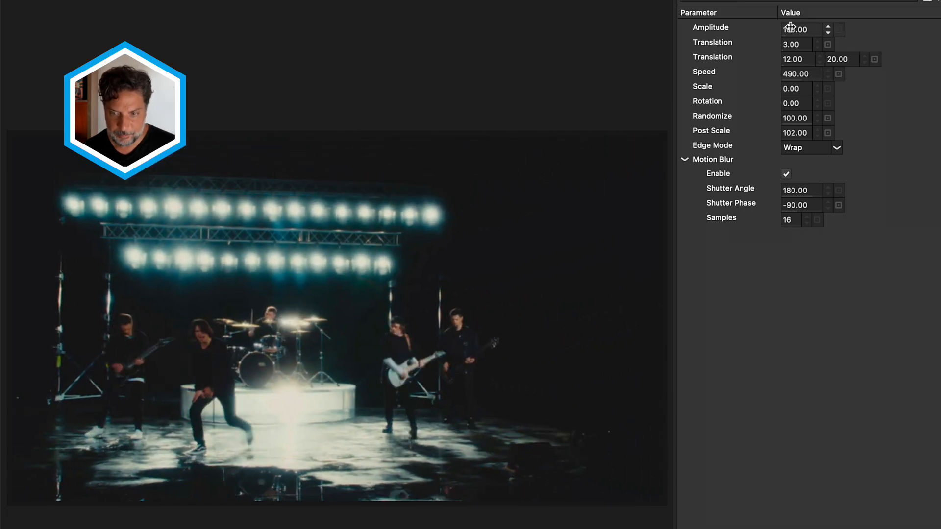
pyautogui.moveTo(811, 27); pyautogui.dragTo(884, 33)
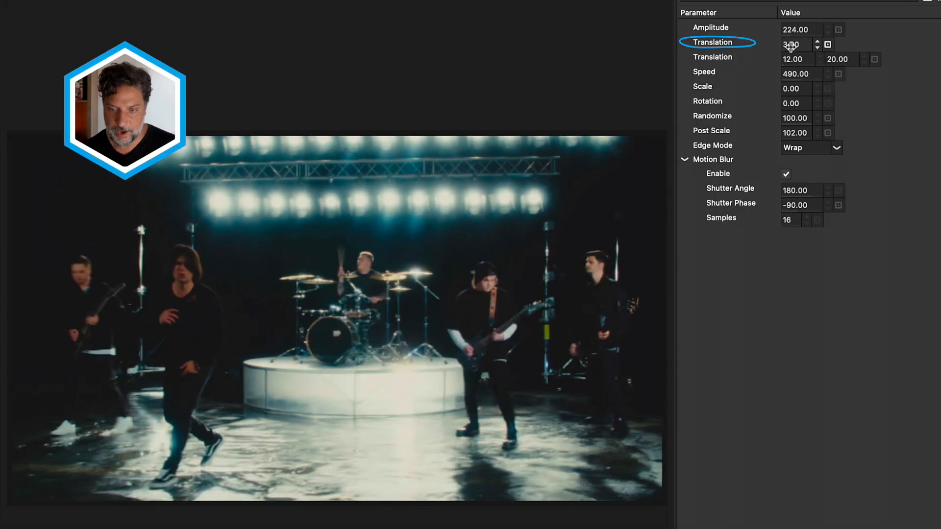
pyautogui.moveTo(790, 46); pyautogui.dragTo(821, 44)
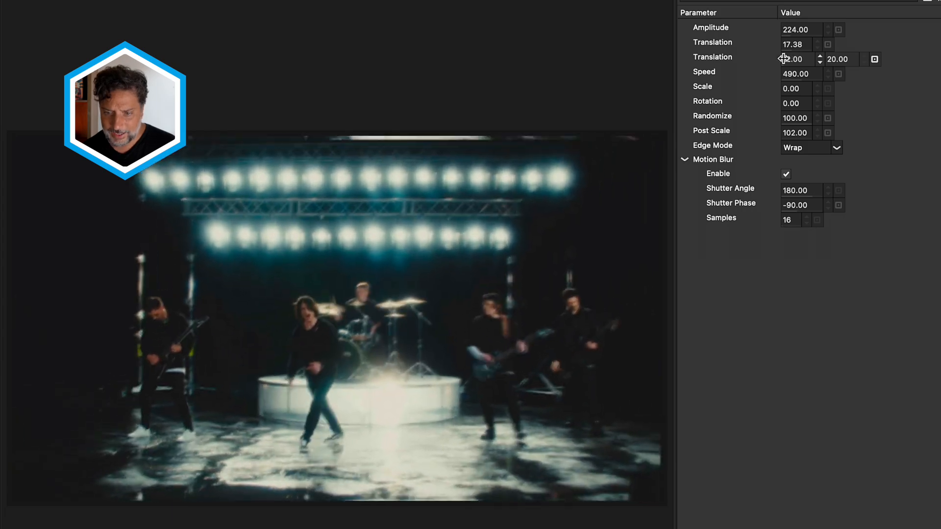
pyautogui.moveTo(783, 58); pyautogui.dragTo(735, 63)
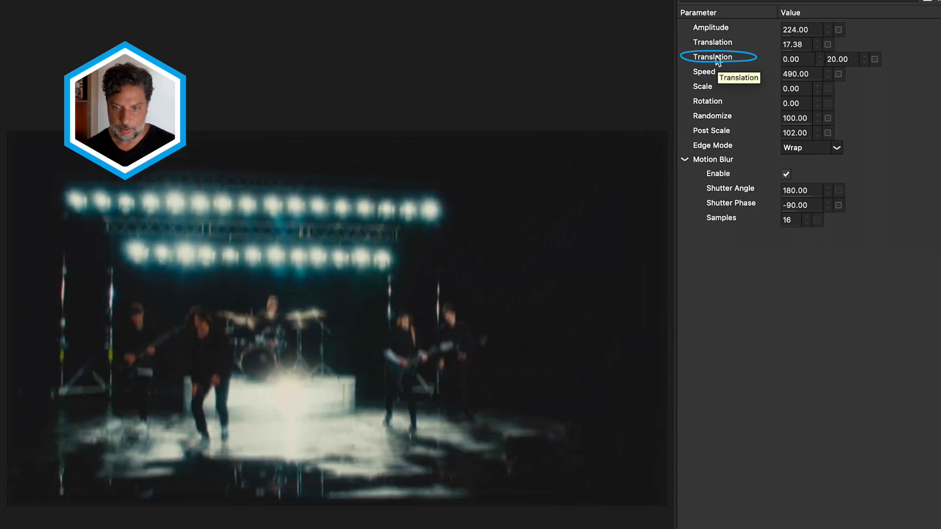
# - Set the paired Translation's second value to 54 and compare Transparent, Repeat and Reflect edge modes before returning Edge Mode to Wrap
pyautogui.moveTo(833, 59); pyautogui.dragTo(864, 57)
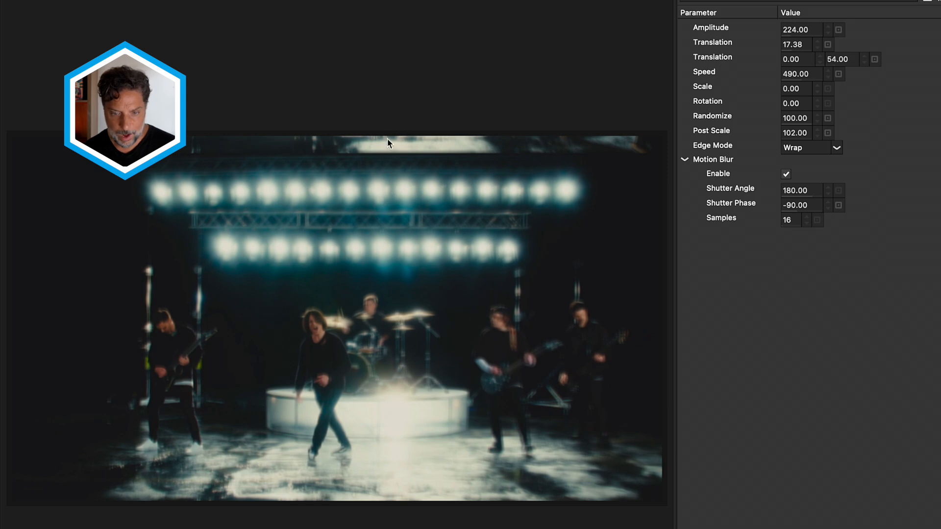
pyautogui.click(838, 149)
pyautogui.click(827, 160)
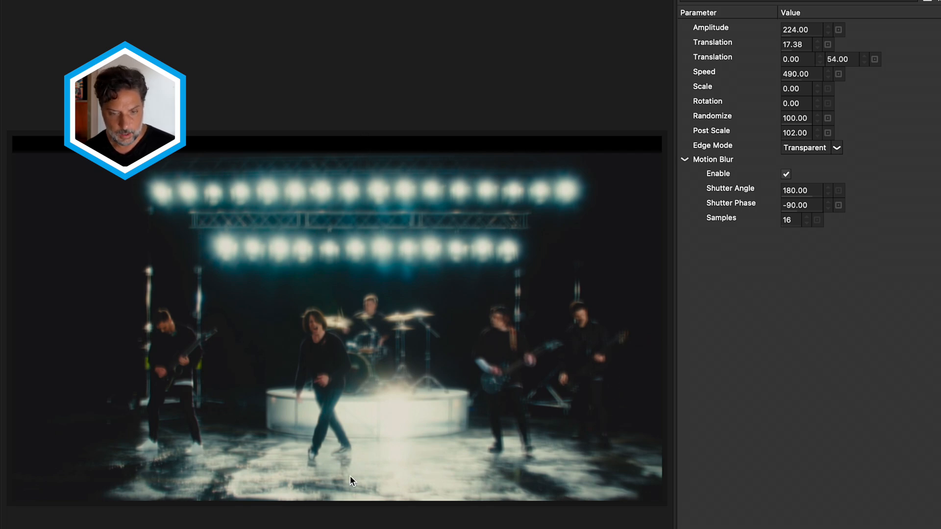
pyautogui.click(836, 147)
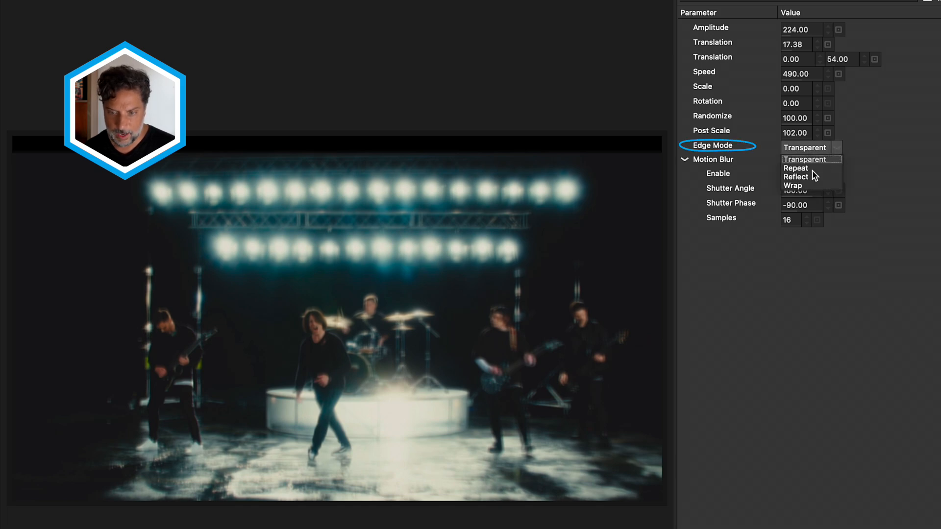
pyautogui.click(811, 169)
pyautogui.click(837, 151)
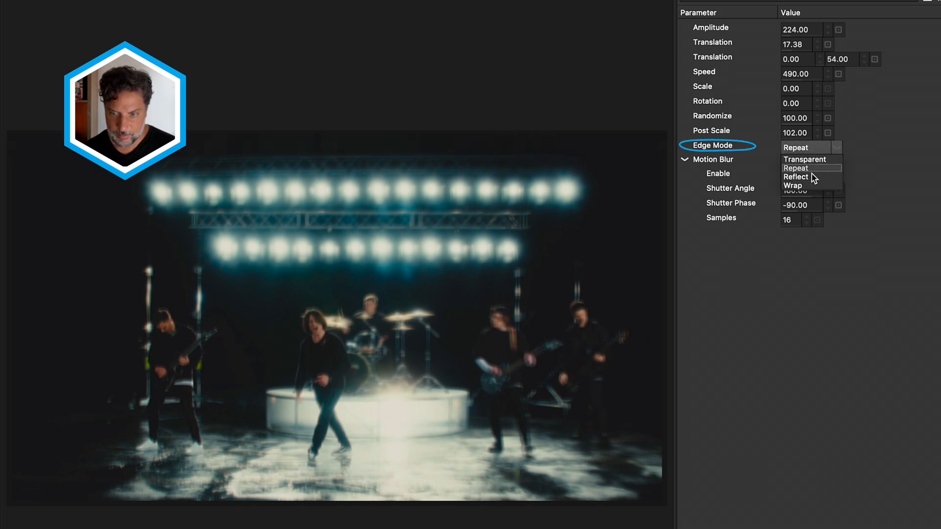
pyautogui.click(812, 177)
pyautogui.click(838, 149)
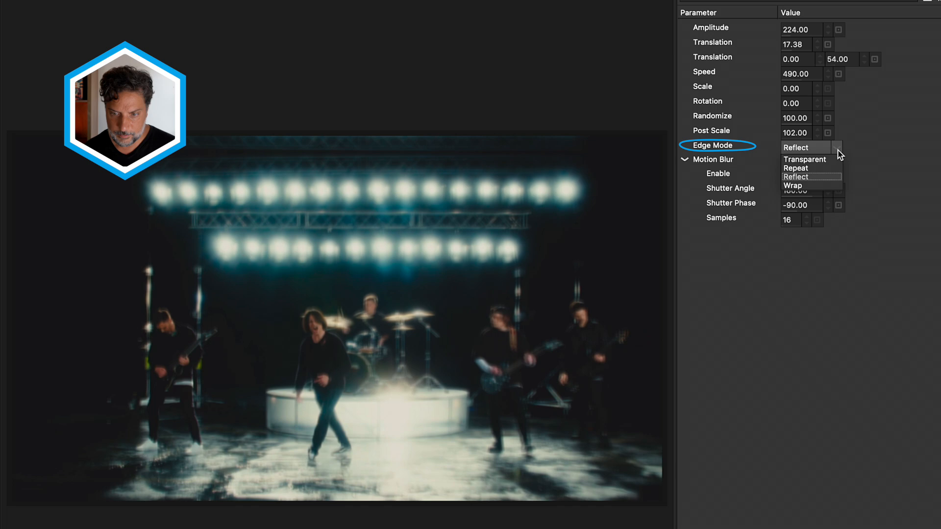
pyautogui.click(808, 185)
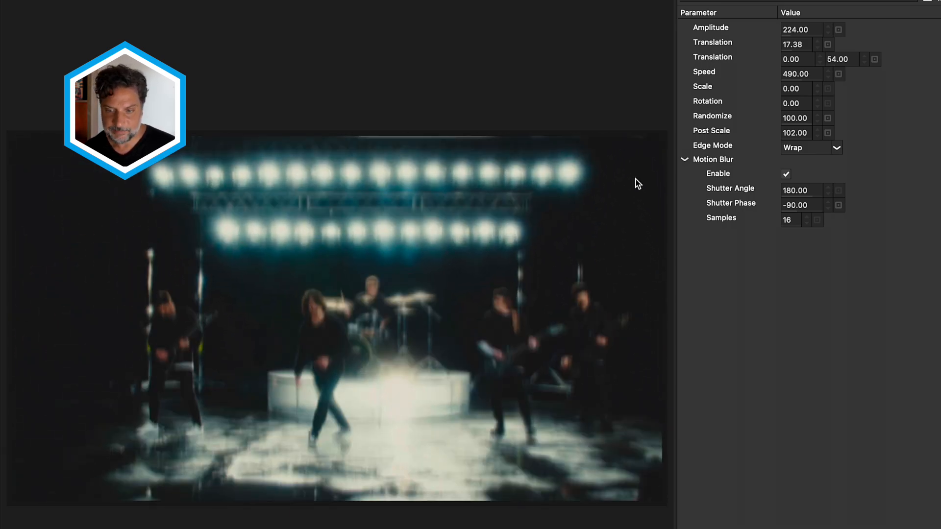
# - Reduce the single-value Translation to 5 and the Amplitude to 150, and apply the Camera Shake settings to the clip
pyautogui.click(794, 44)
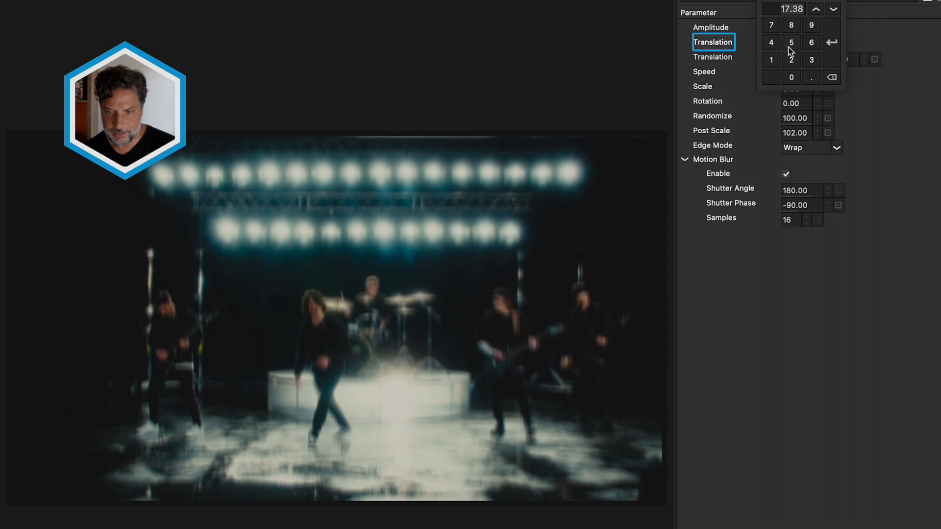
pyautogui.click(792, 43)
pyautogui.click(831, 42)
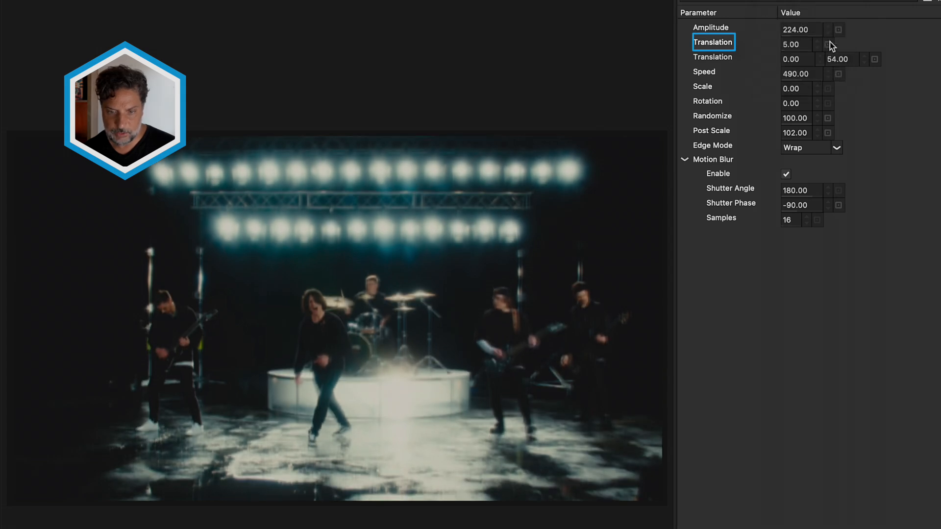
pyautogui.click(804, 31)
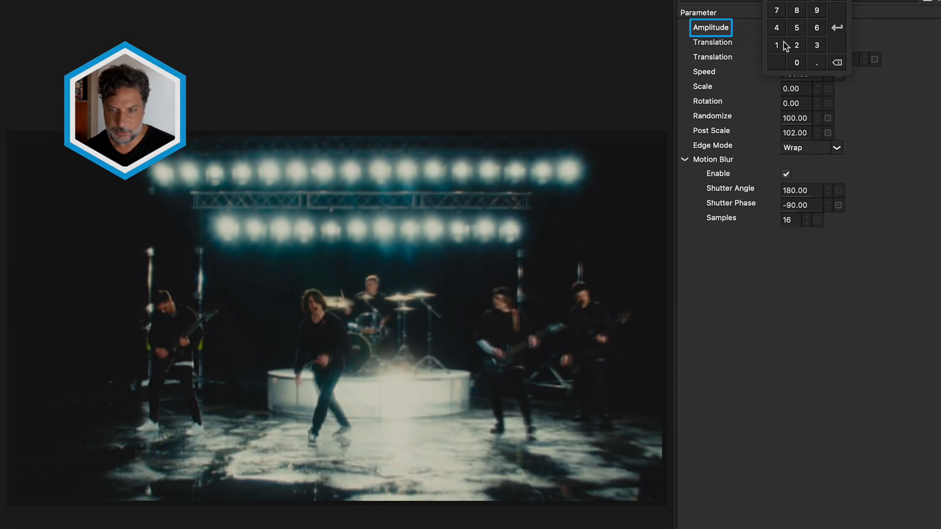
pyautogui.click(831, 37)
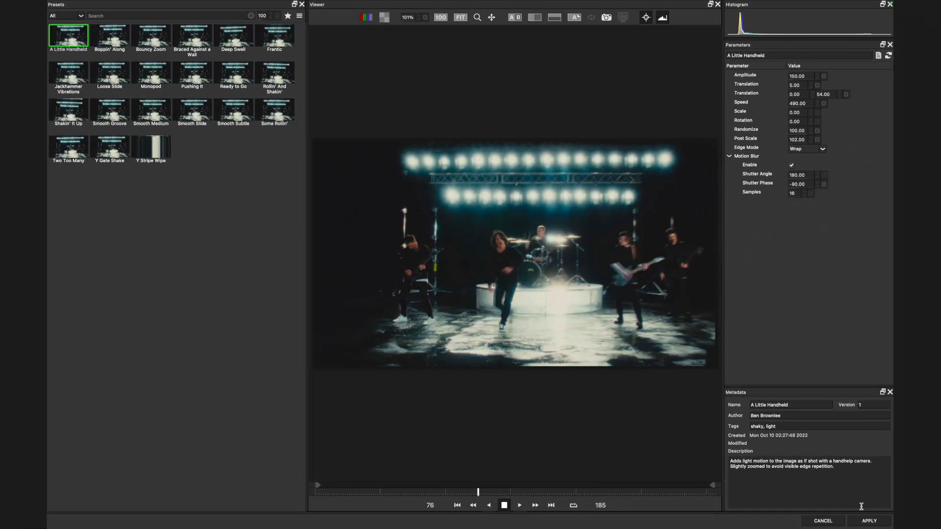
pyautogui.click(870, 523)
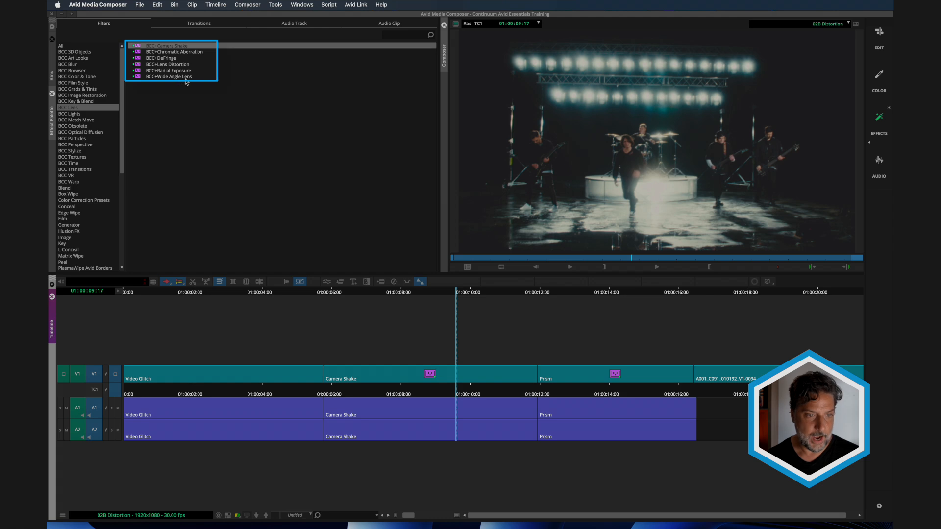
# - Remove the effect from the Camera Shake clip and apply BCC+Wide Angle Lens from the BCC Lens category to it
pyautogui.click(393, 282)
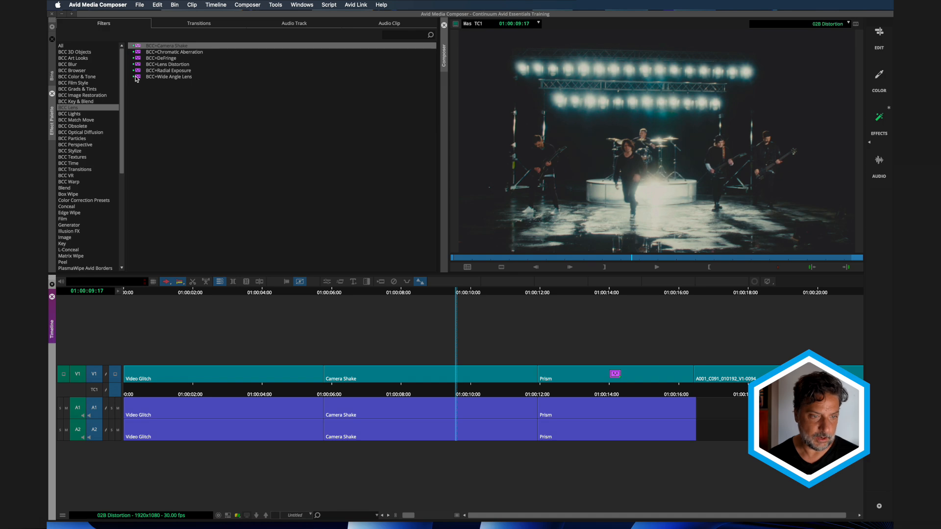
pyautogui.moveTo(136, 79); pyautogui.dragTo(332, 312)
pyautogui.moveTo(376, 357); pyautogui.dragTo(363, 371)
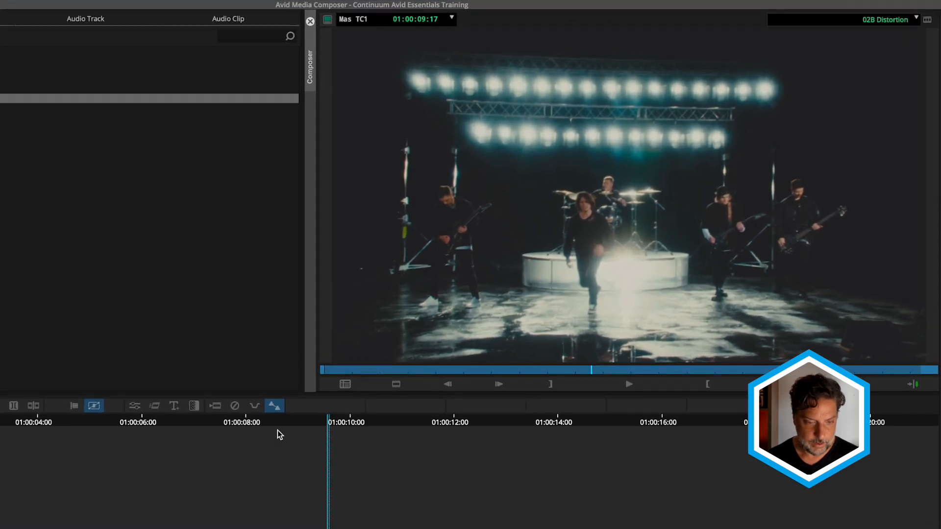
# - In the Effect Editor, set the Wide Angle Lens Distortion to 6.2, X Correction to 2.7 and Y Correction to 0, and leave the editor
pyautogui.click(134, 405)
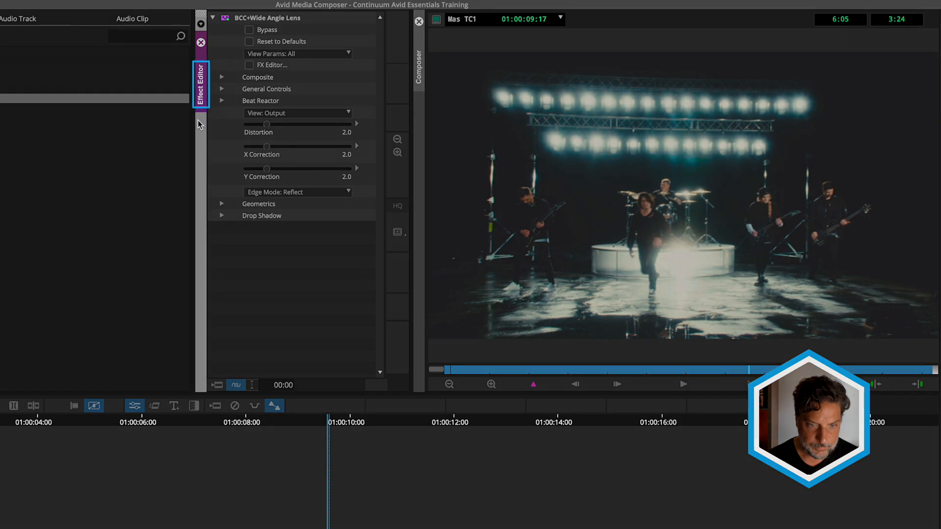
pyautogui.click(264, 124)
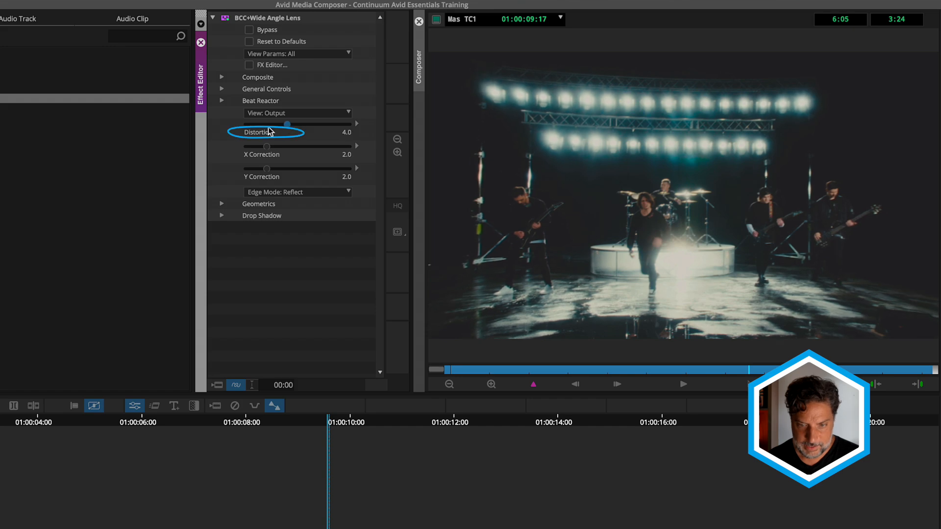
pyautogui.moveTo(276, 118); pyautogui.dragTo(309, 119)
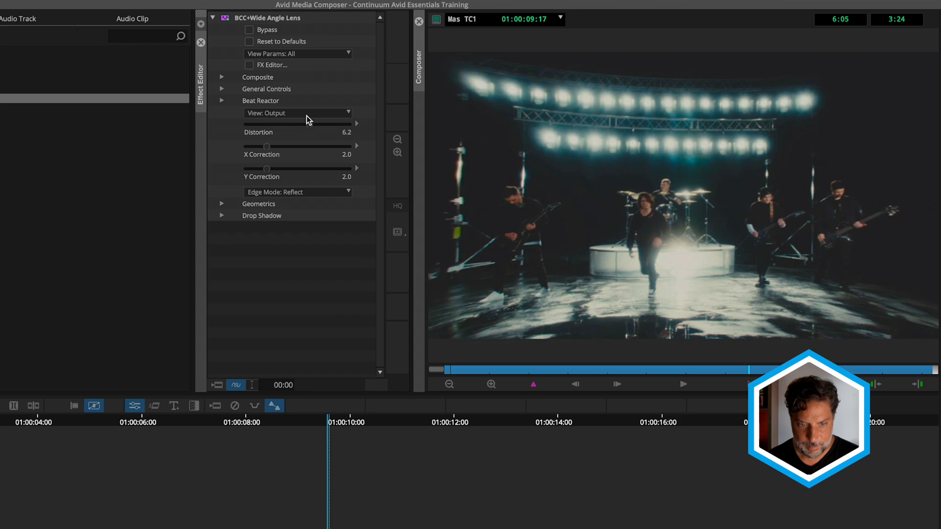
pyautogui.click(268, 147)
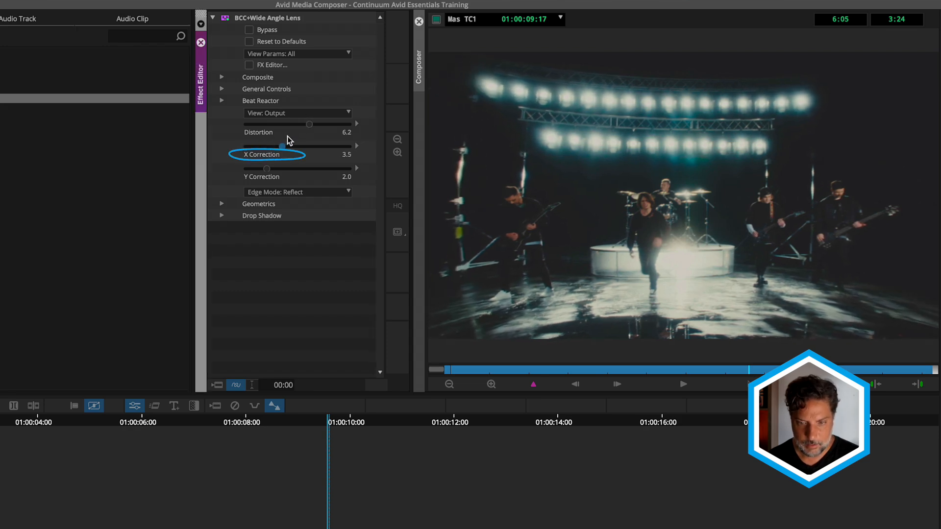
pyautogui.moveTo(263, 140)
pyautogui.mouseDown()
pyautogui.moveTo(285, 137)
pyautogui.moveTo(254, 140)
pyautogui.moveTo(283, 137)
pyautogui.moveTo(261, 142)
pyautogui.moveTo(247, 175)
pyautogui.moveTo(227, 180)
pyautogui.mouseUp()
pyautogui.click(267, 169)
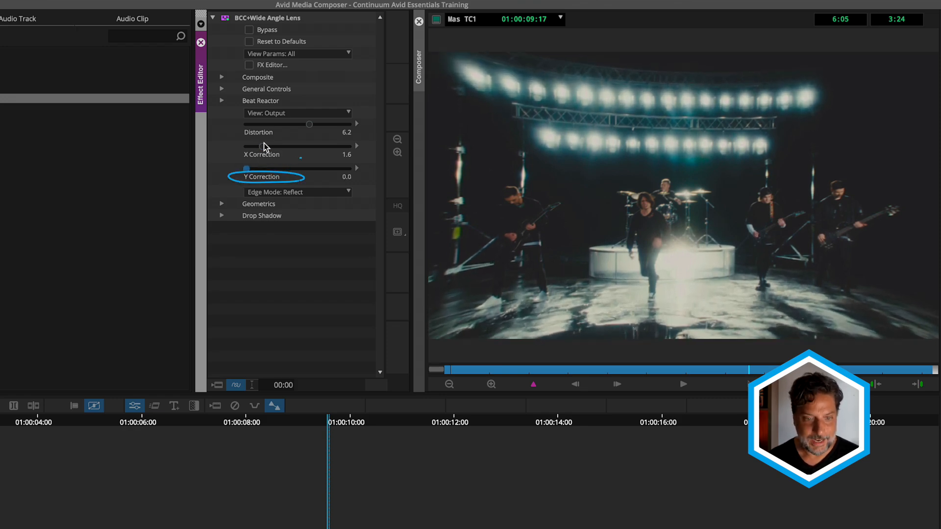
pyautogui.moveTo(262, 146)
pyautogui.mouseDown()
pyautogui.moveTo(255, 148)
pyautogui.moveTo(273, 147)
pyautogui.mouseUp()
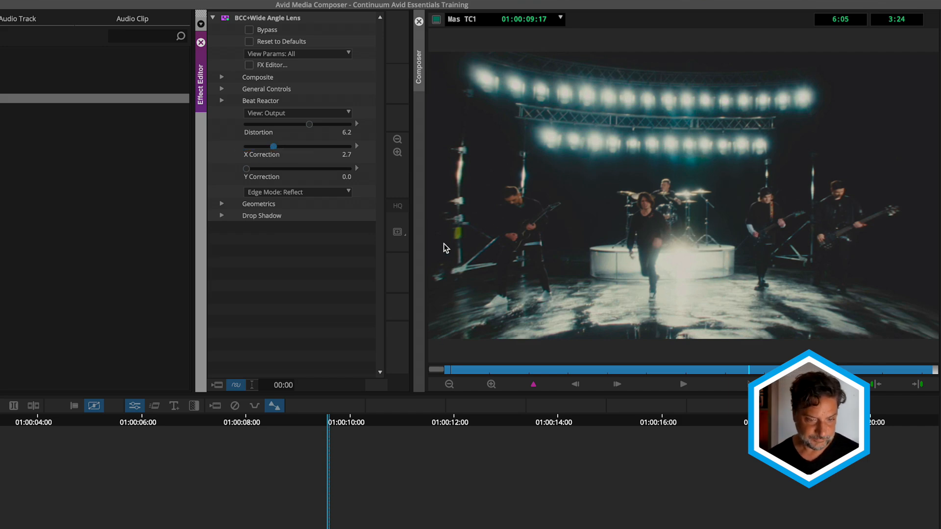
pyautogui.click(235, 406)
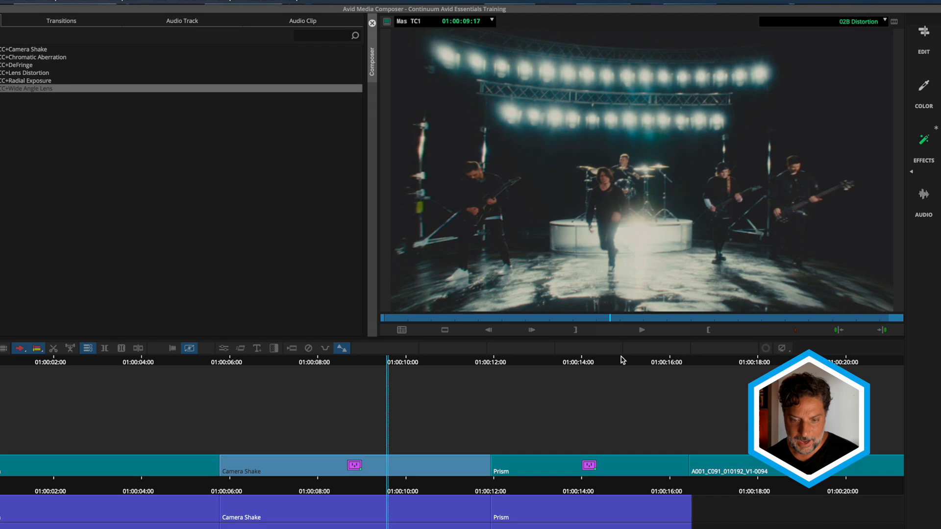
# - Go to 01:00:14:26, remove the existing effect from the Prism clip and apply BCC+Prism from the BCC Stylize category
pyautogui.click(623, 360)
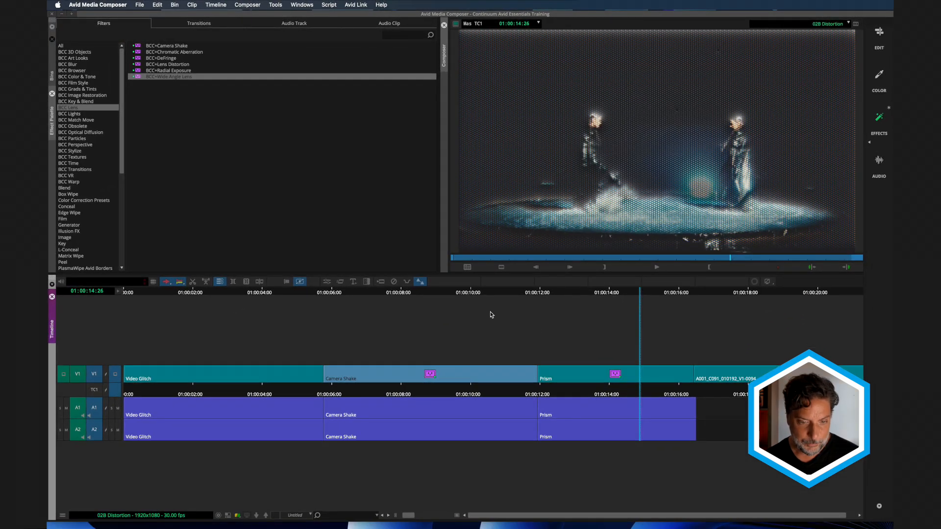
pyautogui.click(579, 378)
pyautogui.click(393, 281)
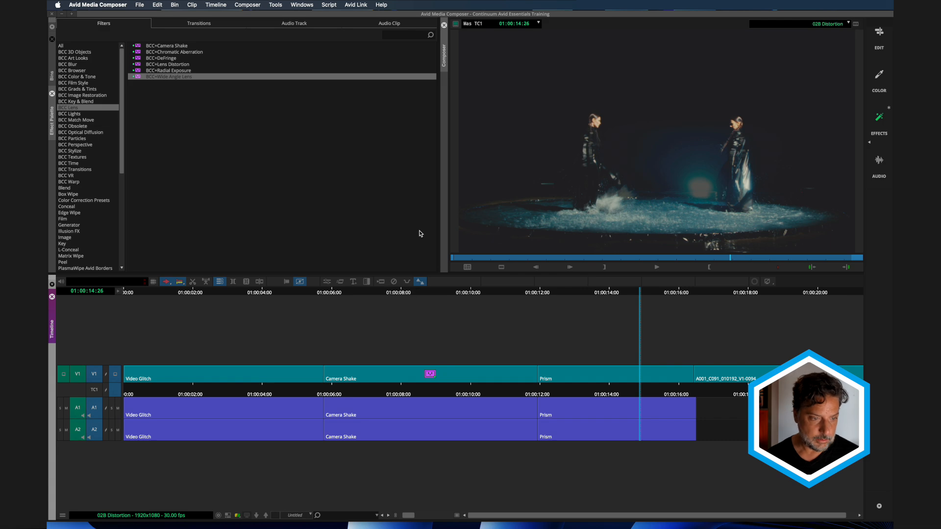
pyautogui.click(90, 152)
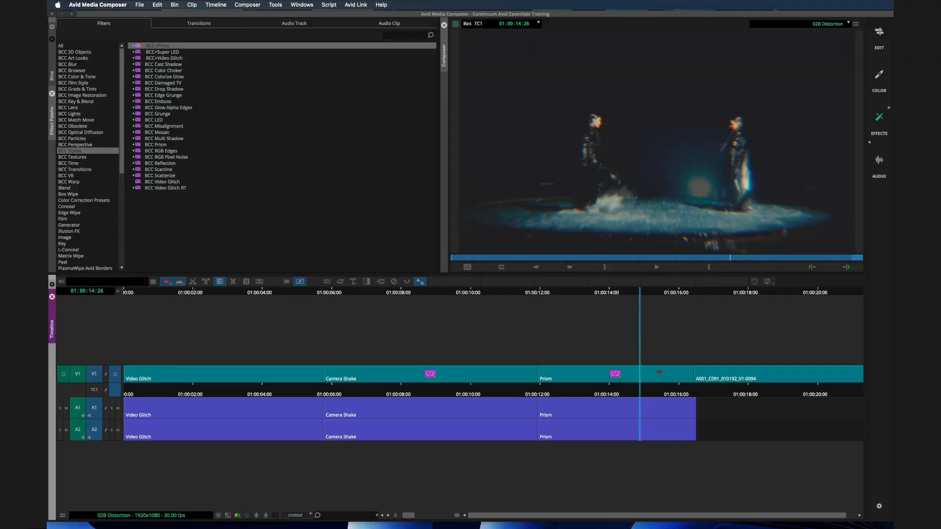
# - Open the Prism clip's effect in a widened Effect Editor and launch its FX Editor
pyautogui.click(326, 281)
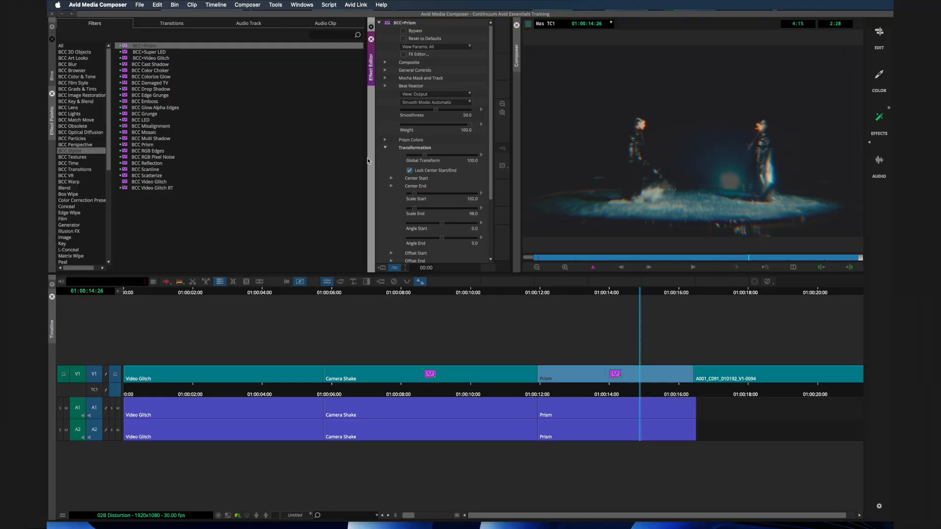
pyautogui.moveTo(364, 158); pyautogui.dragTo(325, 158)
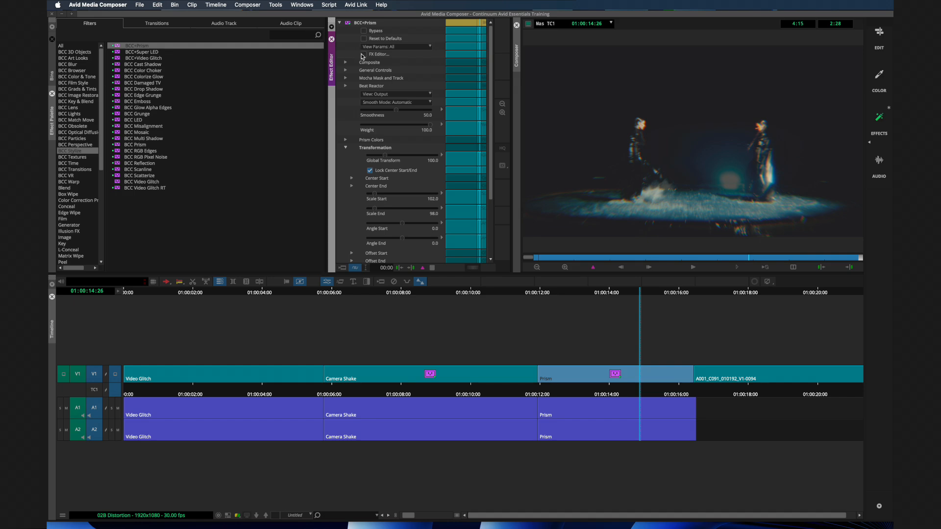
pyautogui.click(403, 54)
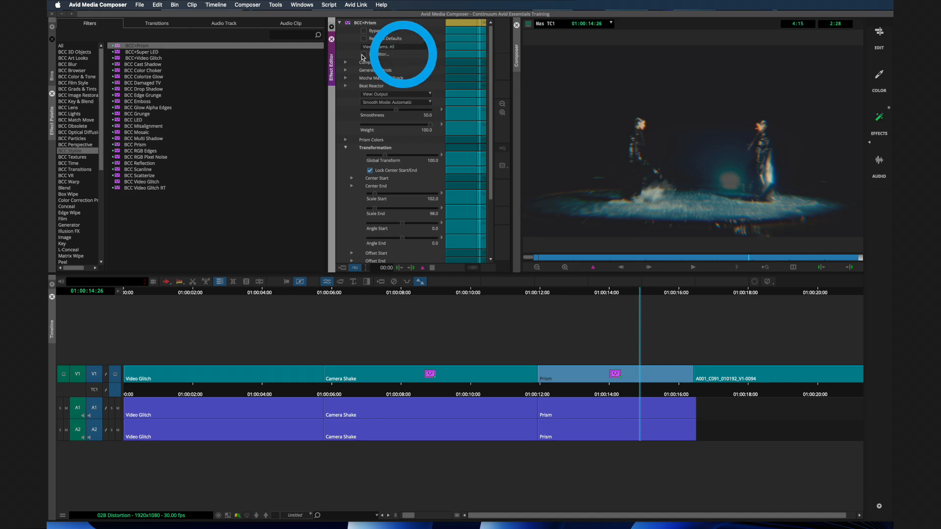
# - Try Prism presets such as 16. Swing Push Rt, 01. Push Swirl Back and 02. Push Swirl Centered, and choose 04. Low Samples
pyautogui.click(241, 113)
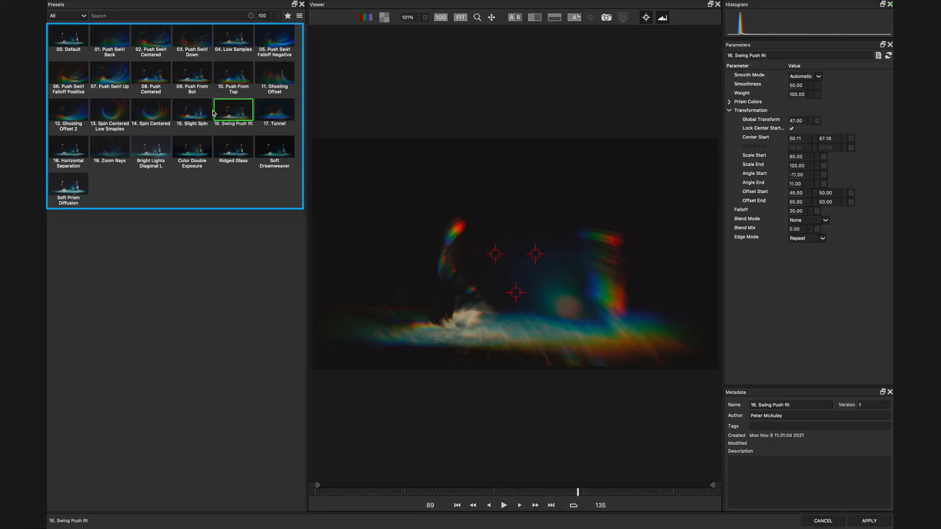
pyautogui.click(199, 70)
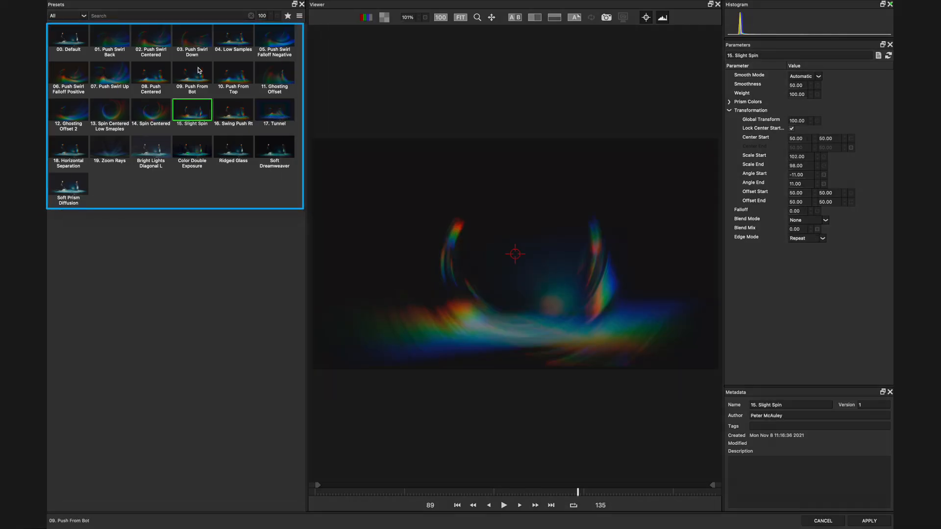
pyautogui.click(151, 76)
pyautogui.click(111, 74)
pyautogui.click(112, 45)
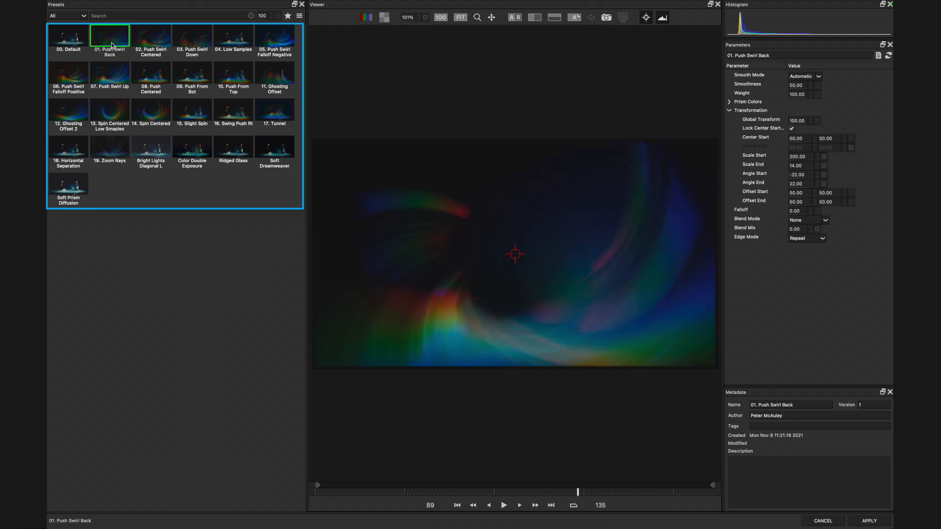
pyautogui.click(150, 40)
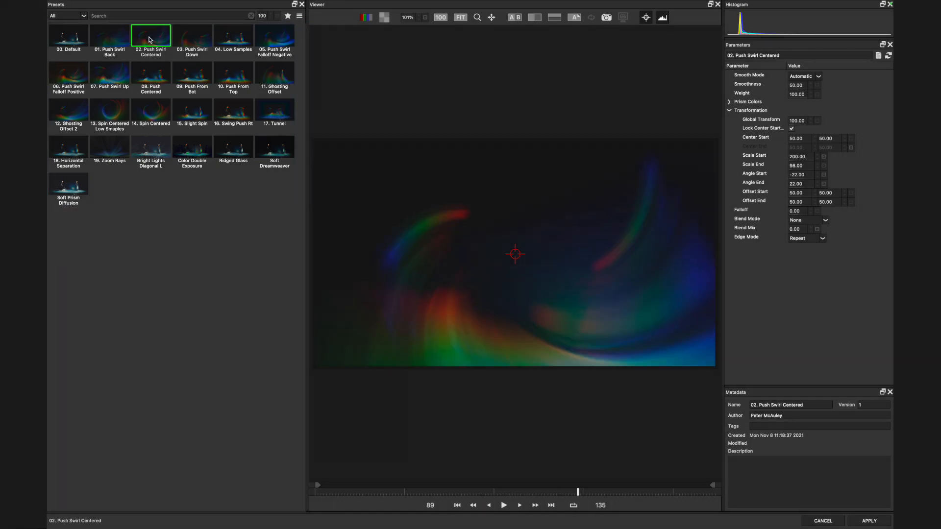
pyautogui.click(208, 34)
pyautogui.click(237, 40)
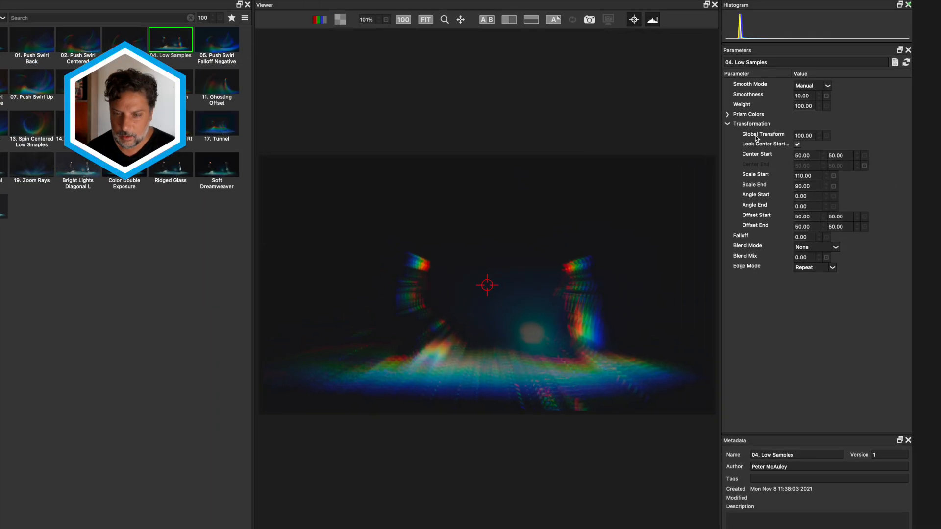
# - Set the Prism Smoothness to 0 after trying 100, and move Center Start to -62, 49.63
pyautogui.moveTo(805, 107)
pyautogui.mouseDown()
pyautogui.moveTo(873, 104)
pyautogui.moveTo(765, 137)
pyautogui.moveTo(863, 130)
pyautogui.mouseUp()
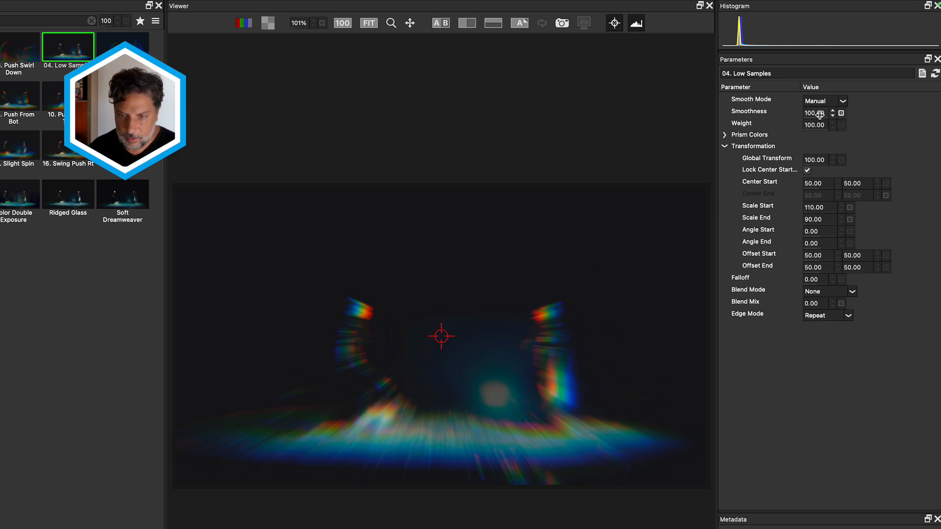
pyautogui.moveTo(819, 115); pyautogui.dragTo(747, 117)
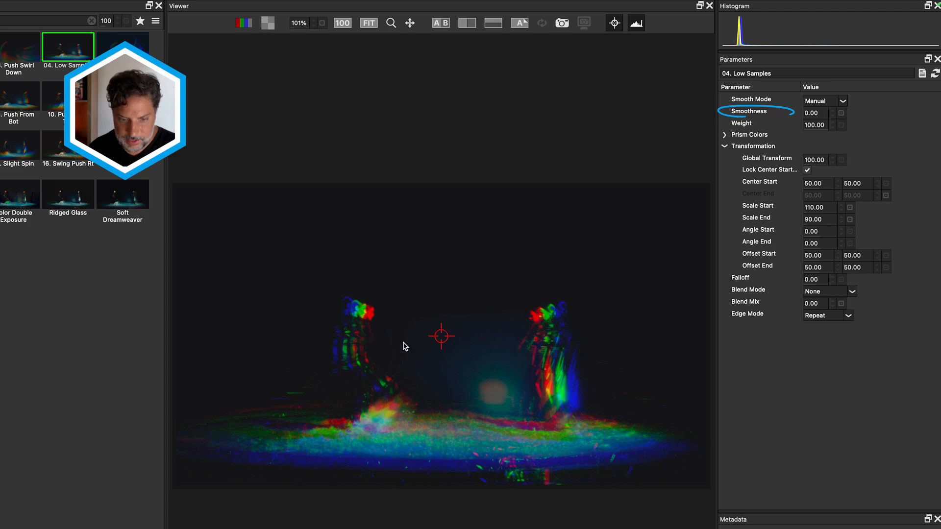
pyautogui.moveTo(426, 338)
pyautogui.mouseDown()
pyautogui.moveTo(459, 333)
pyautogui.moveTo(318, 349)
pyautogui.moveTo(469, 335)
pyautogui.moveTo(440, 337)
pyautogui.mouseUp()
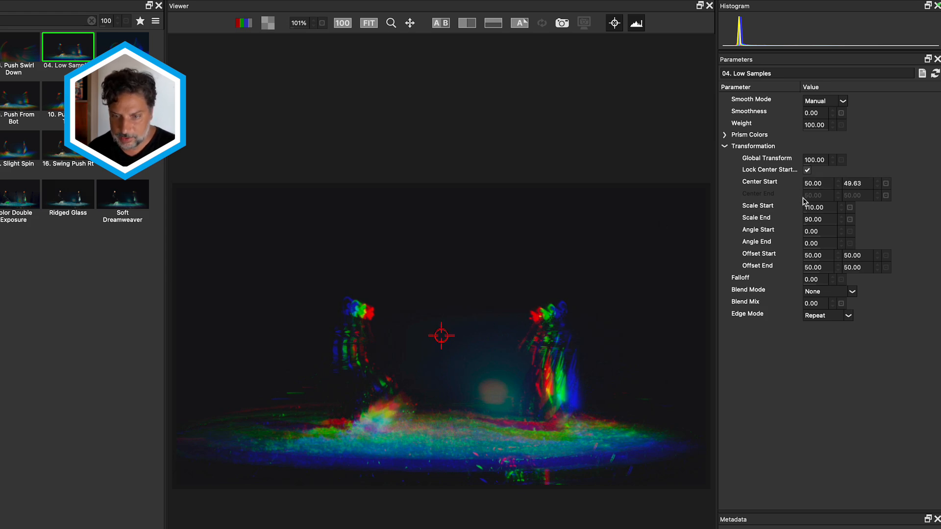
pyautogui.moveTo(813, 184); pyautogui.dragTo(745, 193)
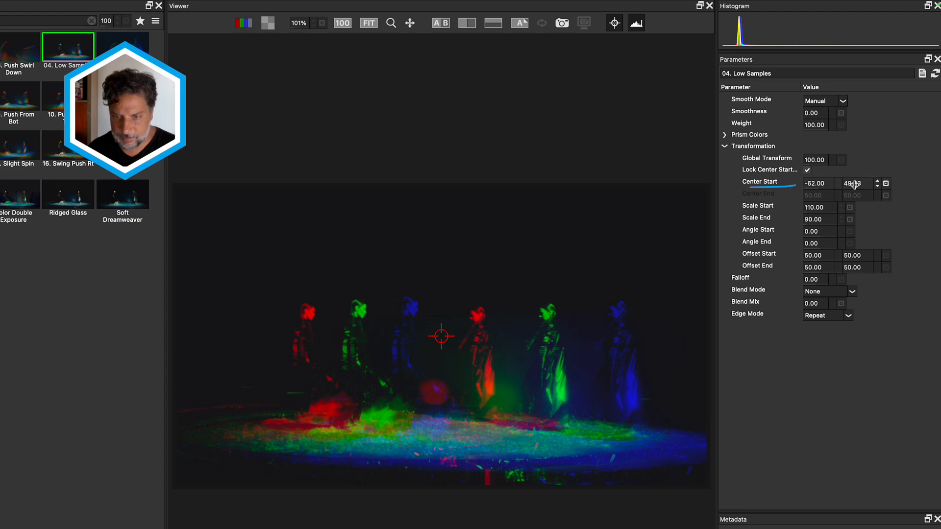
# - Set the Prism Smoothness to 100 and Weight to 61, and reset Center Start to 50, 50 after trying a vertical value of 41.63
pyautogui.moveTo(851, 183)
pyautogui.mouseDown()
pyautogui.moveTo(891, 187)
pyautogui.moveTo(850, 195)
pyautogui.mouseUp()
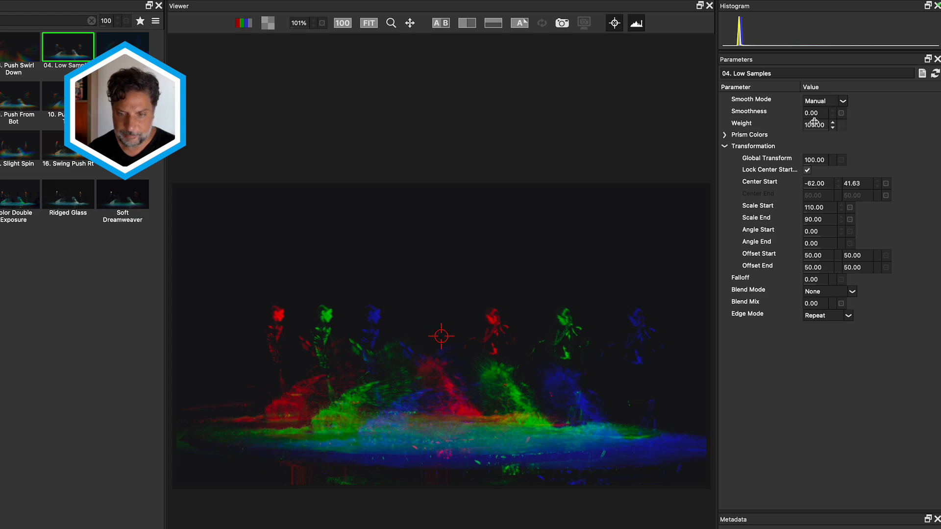
pyautogui.moveTo(815, 117); pyautogui.dragTo(829, 113)
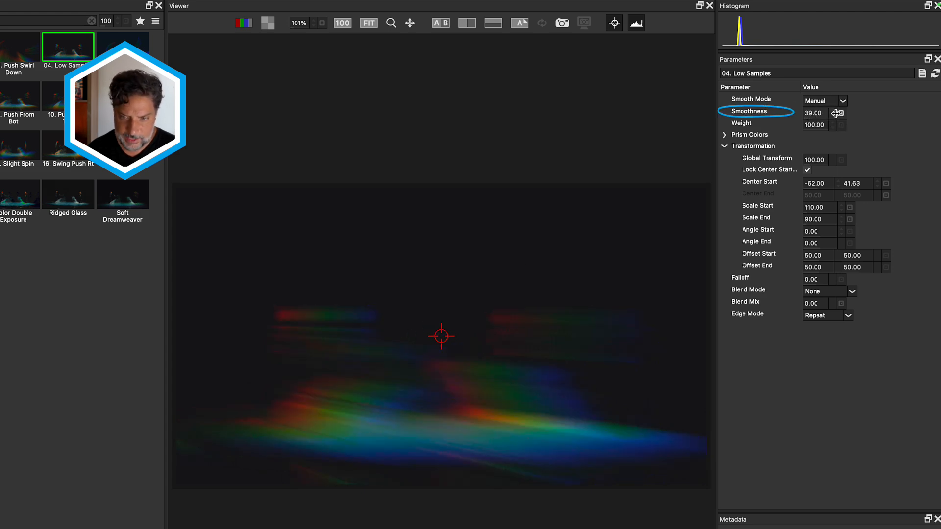
pyautogui.click(887, 183)
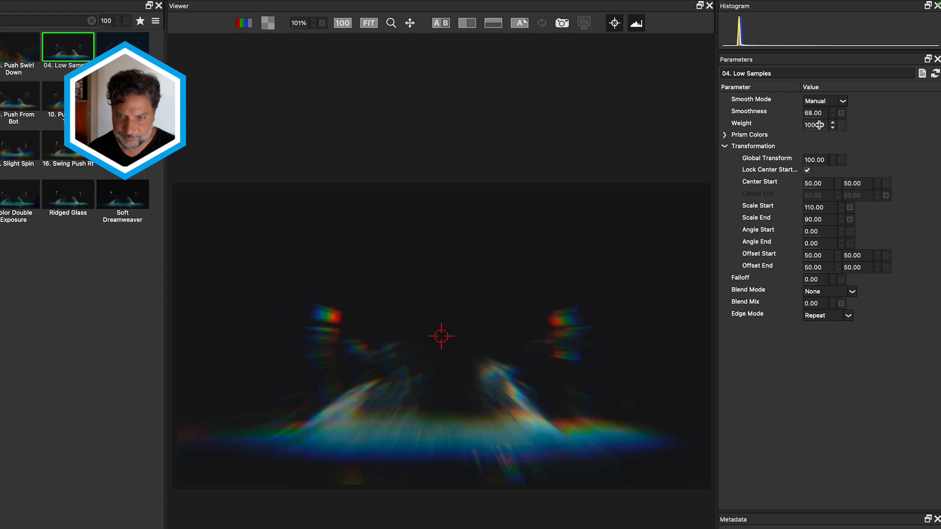
pyautogui.moveTo(816, 125)
pyautogui.mouseDown()
pyautogui.moveTo(855, 127)
pyautogui.moveTo(762, 133)
pyautogui.moveTo(826, 129)
pyautogui.moveTo(780, 128)
pyautogui.mouseUp()
# - Change the Mid Color in the Prism Colors from green to magenta using the color wheel
pyautogui.click(725, 135)
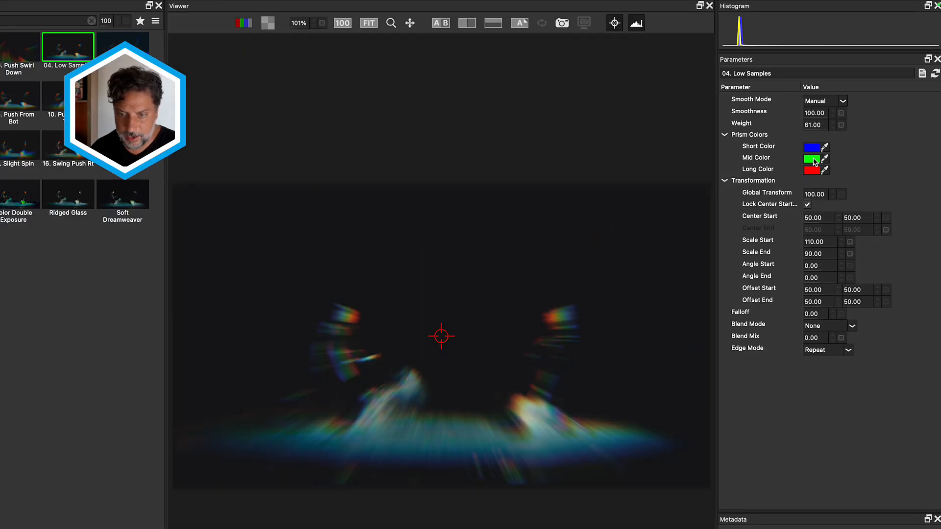
pyautogui.click(812, 159)
pyautogui.click(195, 297)
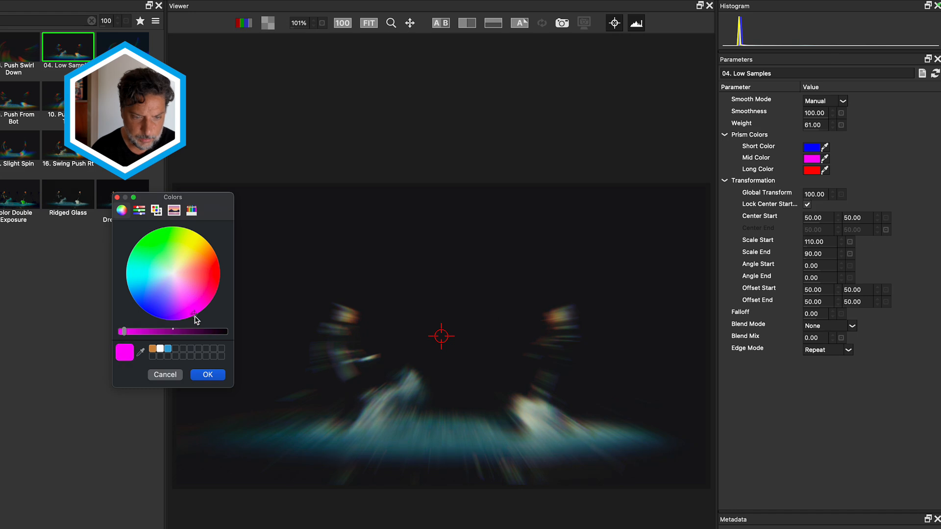
pyautogui.click(208, 375)
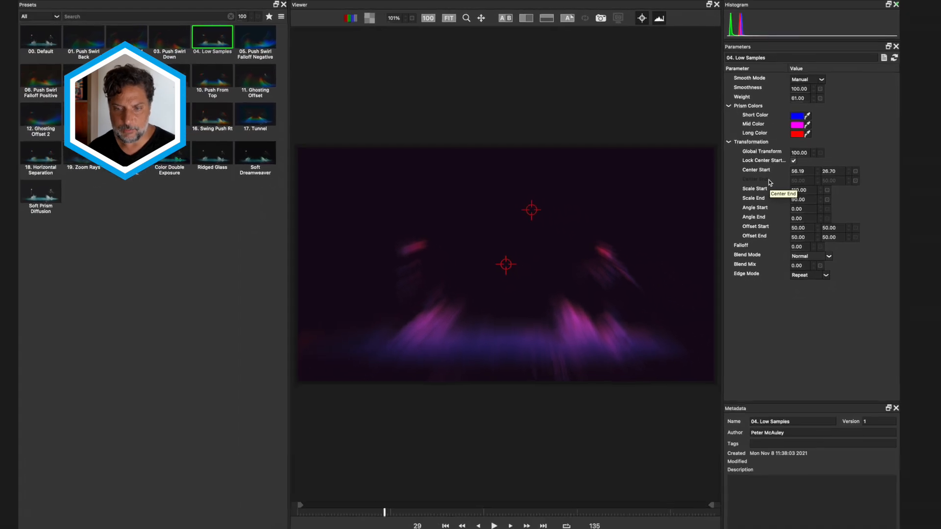
# - Try the Bright Lights Diagonal L preset, choose 18. Horizontal Separation with Global Transform 19, and play the preview
pyautogui.click(156, 154)
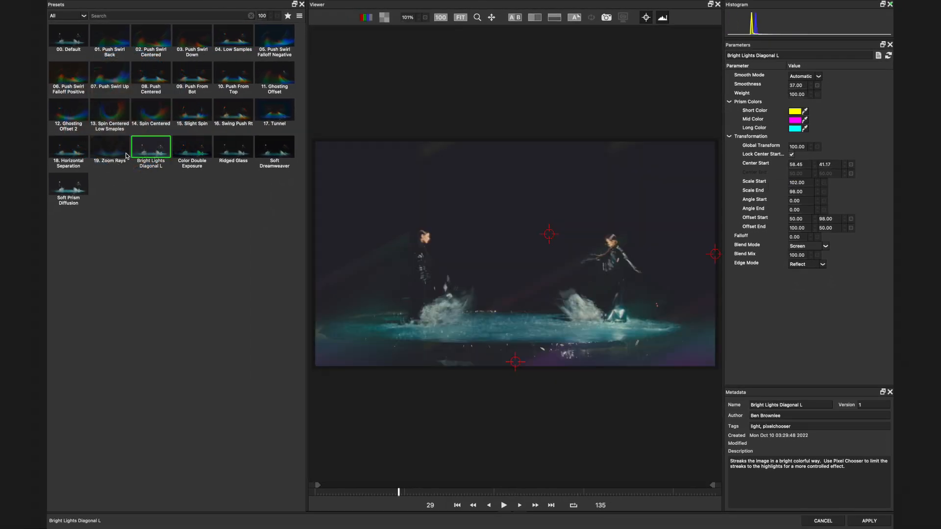
pyautogui.click(121, 155)
pyautogui.click(69, 147)
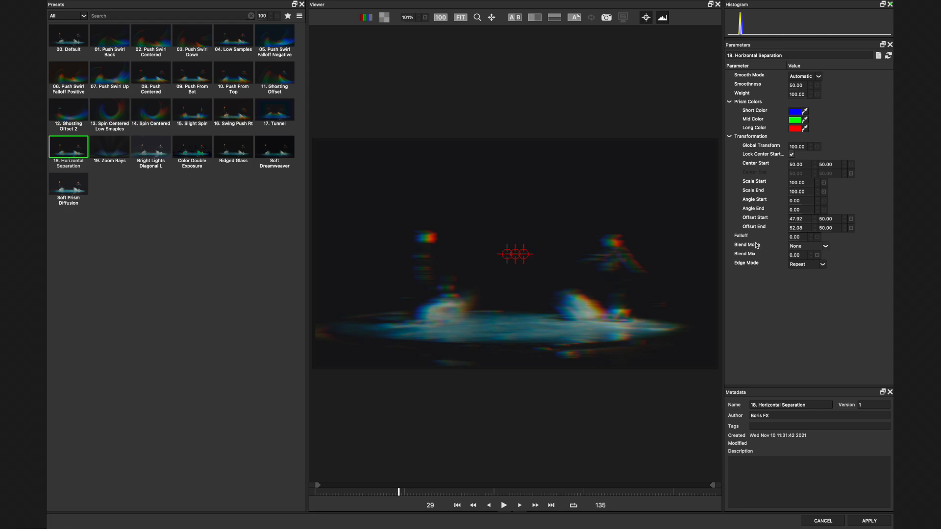
pyautogui.moveTo(801, 147)
pyautogui.mouseDown()
pyautogui.moveTo(756, 150)
pyautogui.moveTo(774, 148)
pyautogui.mouseUp()
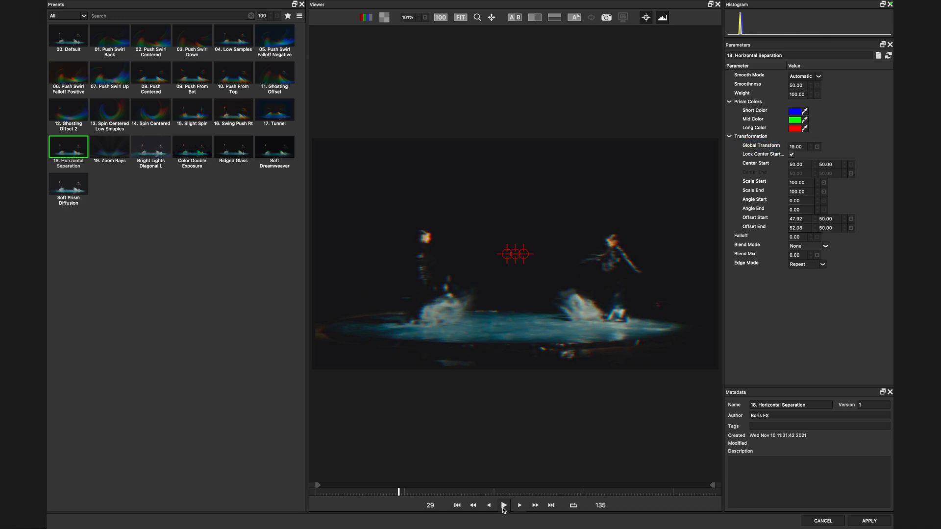
pyautogui.click(504, 506)
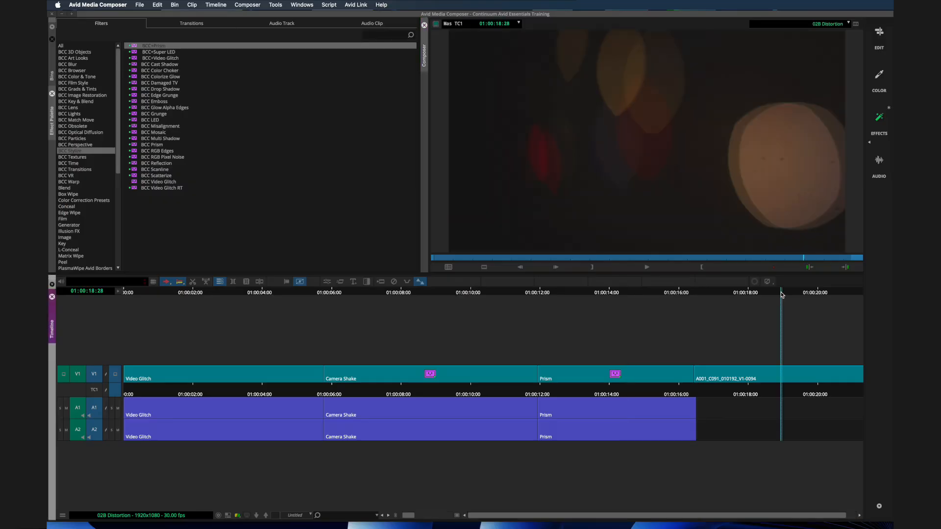
# - Apply BCC Curl from the BCC Warp category to the A001_C091_010192_V1-0094 clip after the Prism clip
pyautogui.hscroll(1, 737, 322)
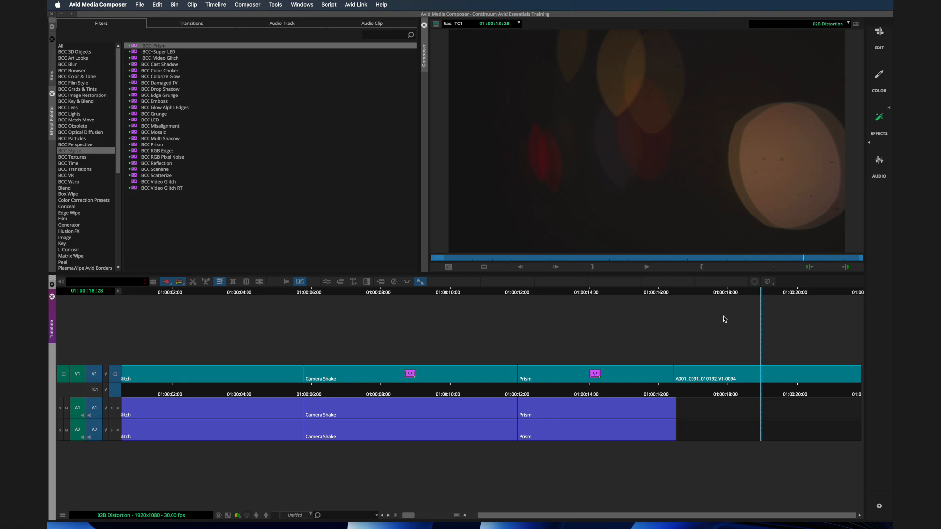
pyautogui.click(77, 181)
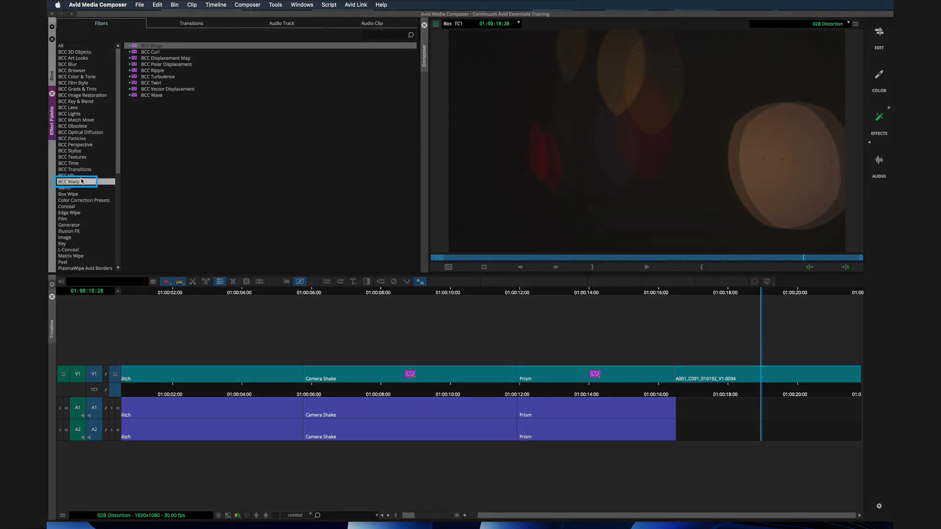
pyautogui.click(162, 52)
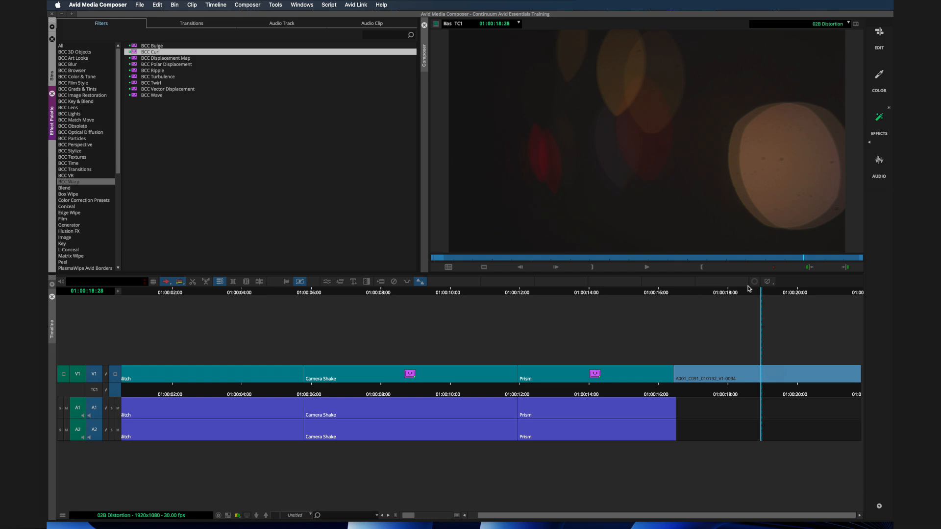
pyautogui.moveTo(753, 300); pyautogui.dragTo(748, 286)
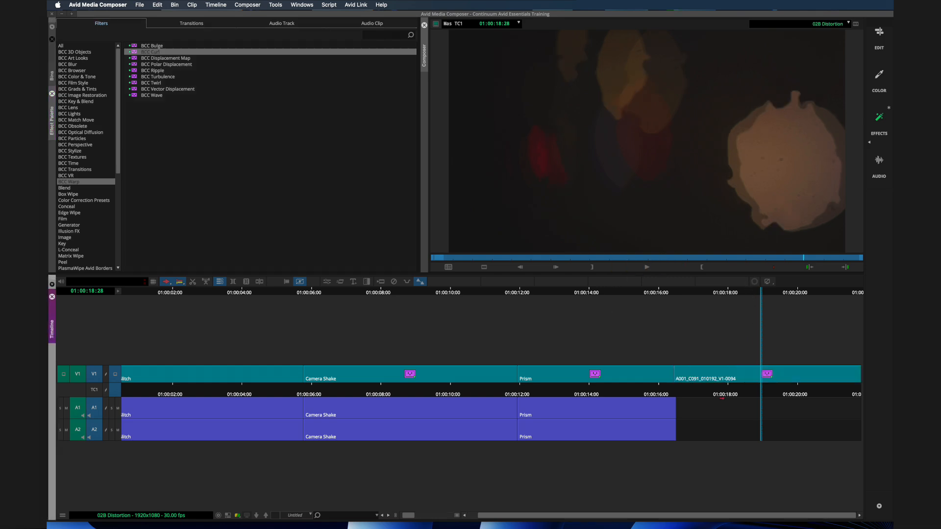
# - Open the clip's BCC Curl effect in the Effect Editor and launch its FX Browser
pyautogui.click(738, 372)
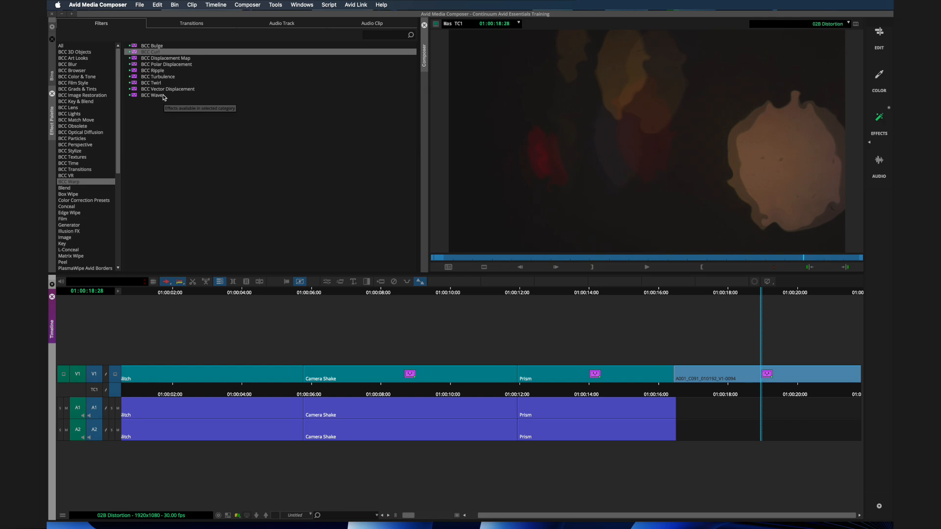
pyautogui.click(326, 282)
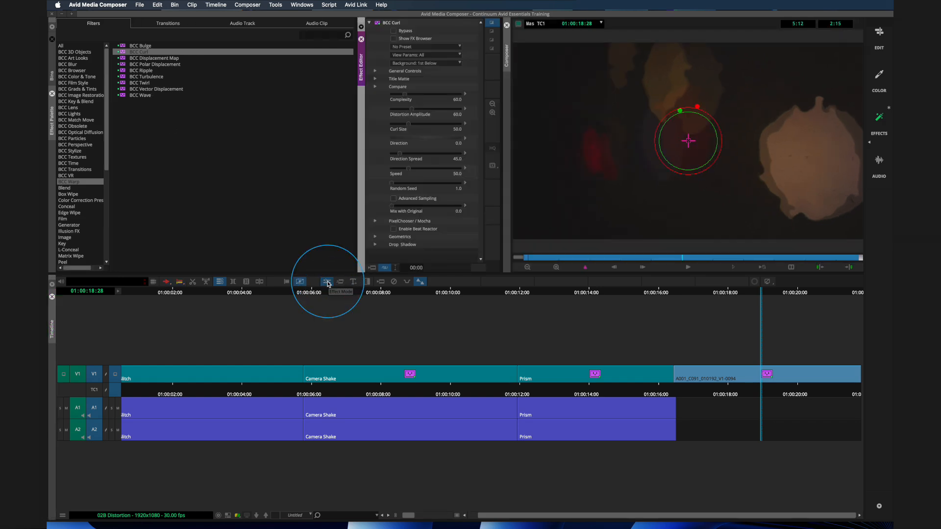
pyautogui.click(394, 39)
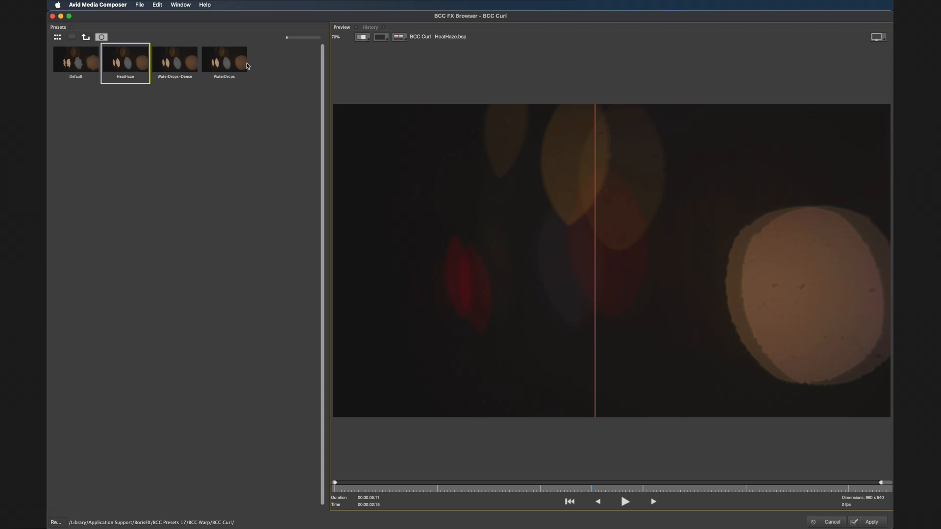
# - Compare the Curl presets WaterDrops, WaterDrops-Dense and Default using the split preview, and choose HeatHaze and play it
pyautogui.click(228, 64)
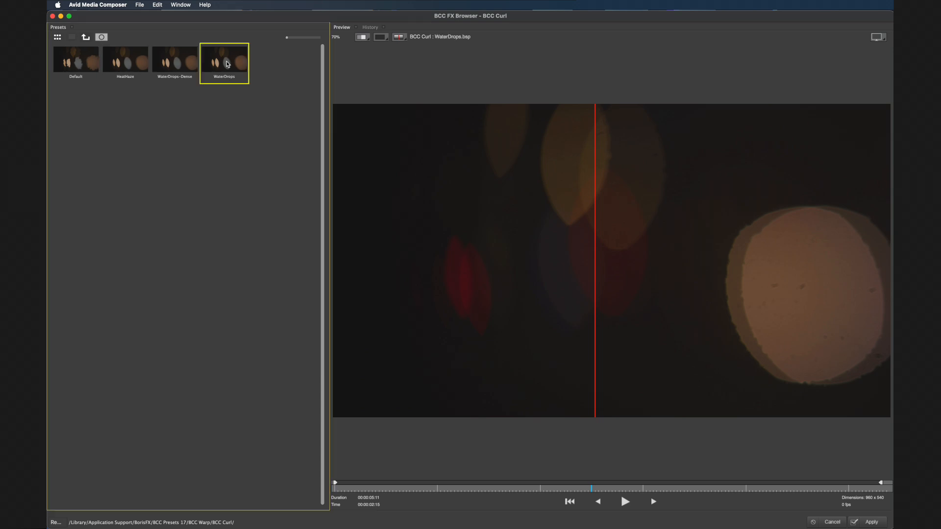
pyautogui.click(171, 71)
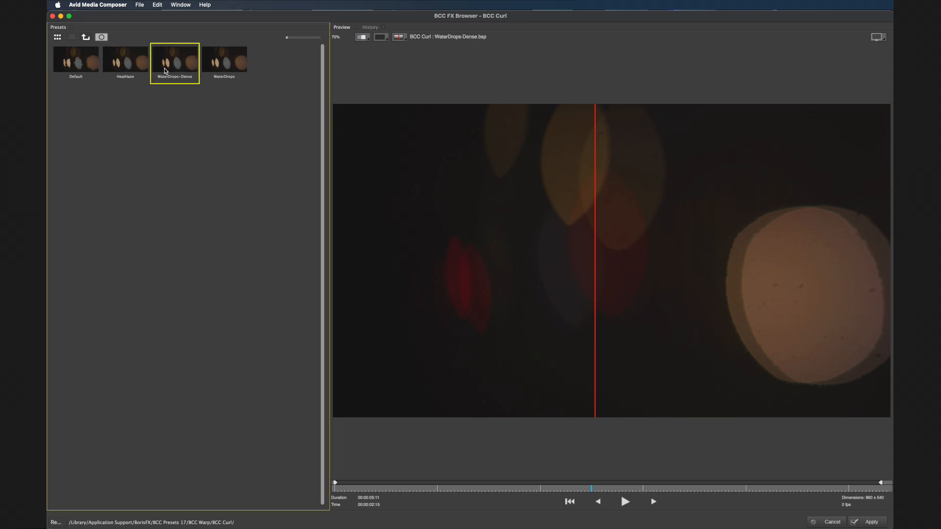
pyautogui.click(131, 73)
pyautogui.click(83, 71)
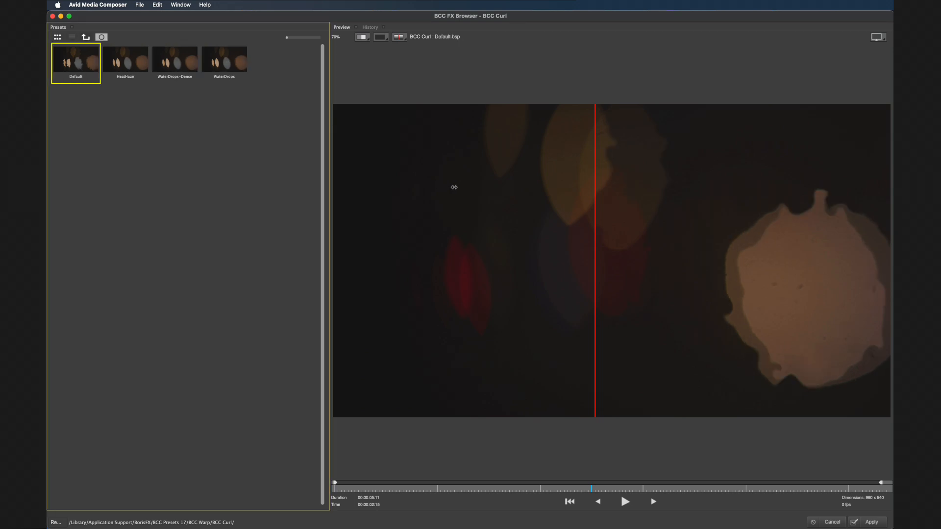
pyautogui.moveTo(594, 207); pyautogui.dragTo(578, 194)
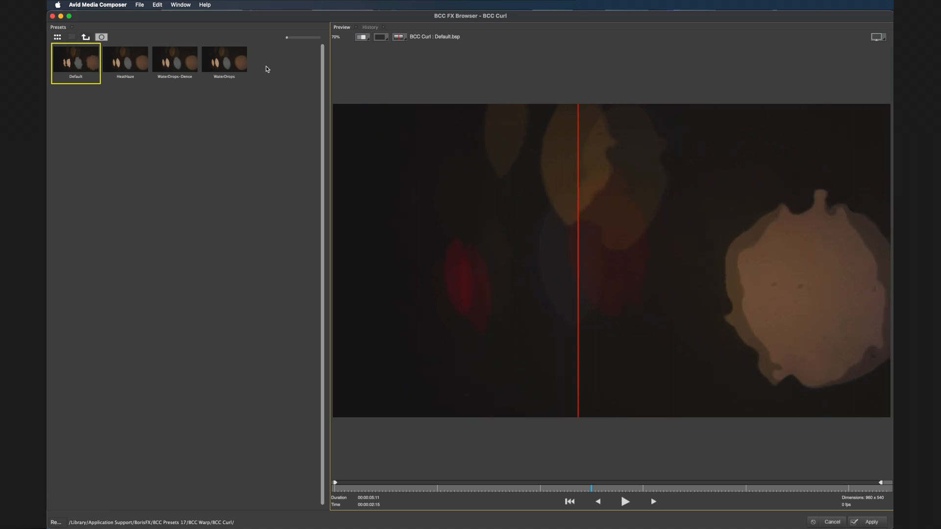
pyautogui.click(132, 70)
pyautogui.click(625, 502)
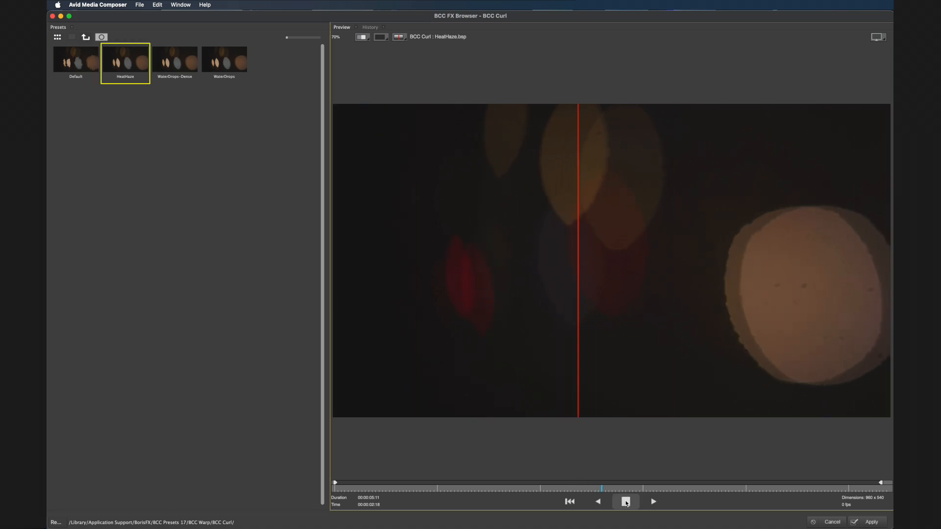